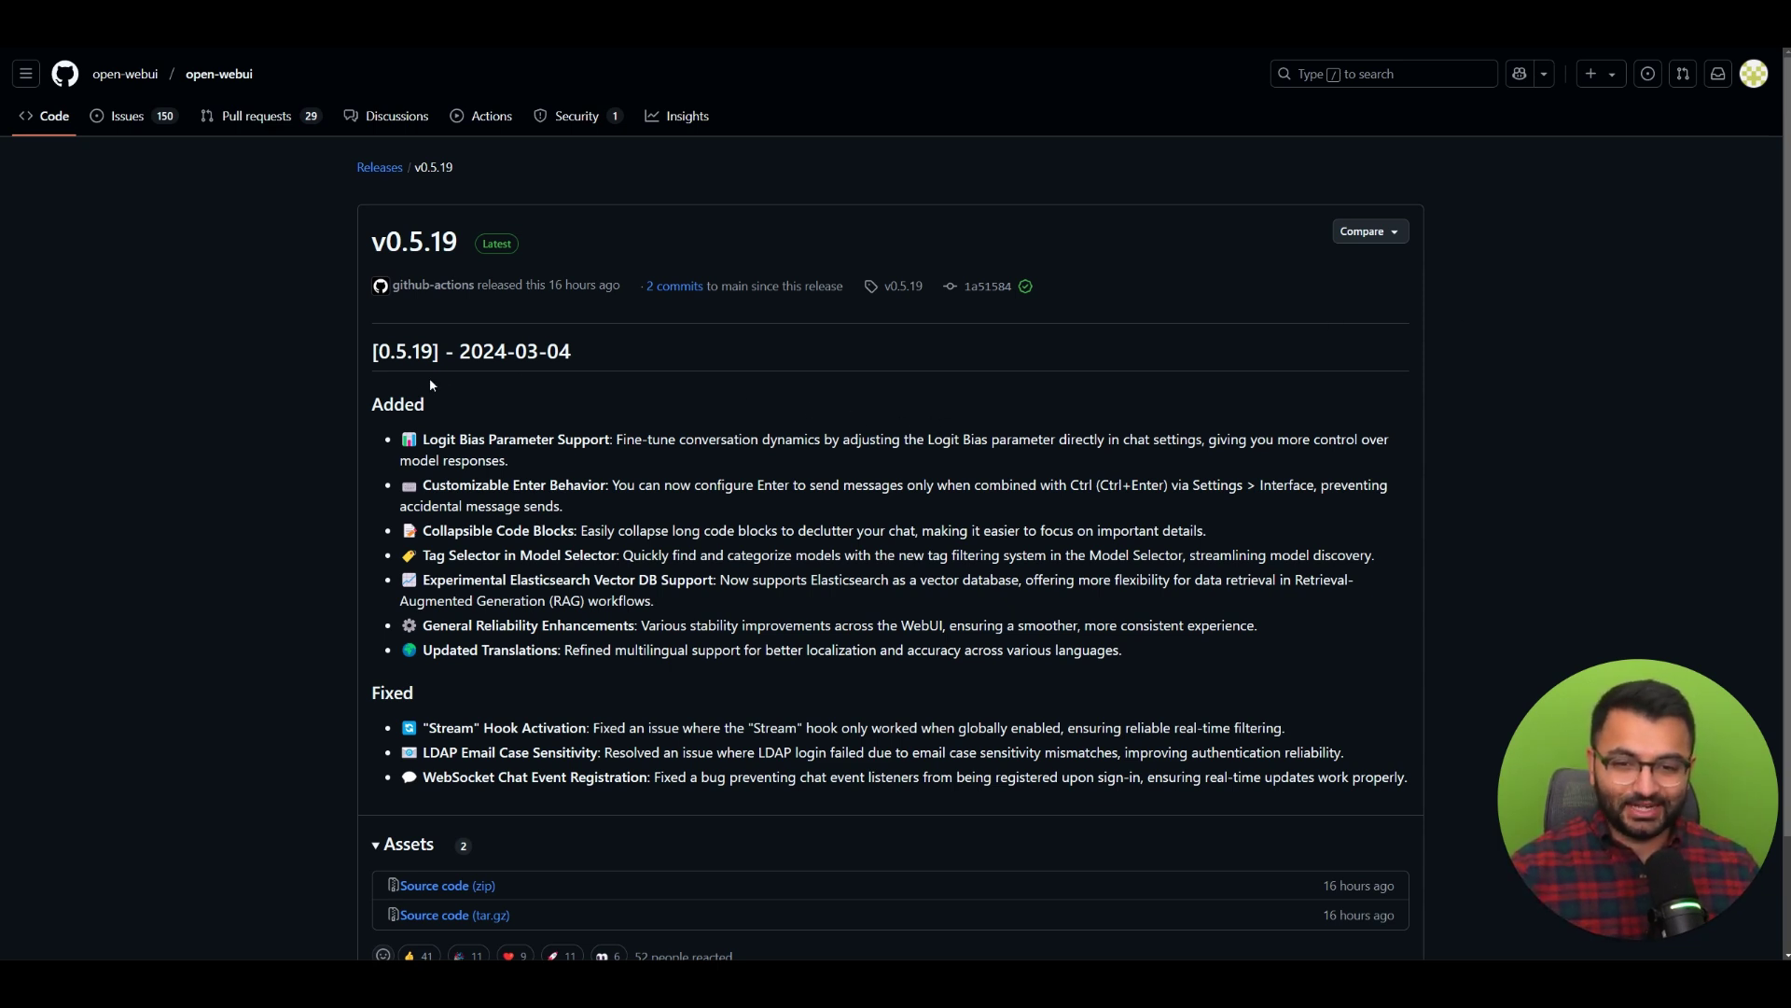
Highlight the Logit Bias Parameter Support description, then advance to the next slide
drag(402, 442, 595, 436)
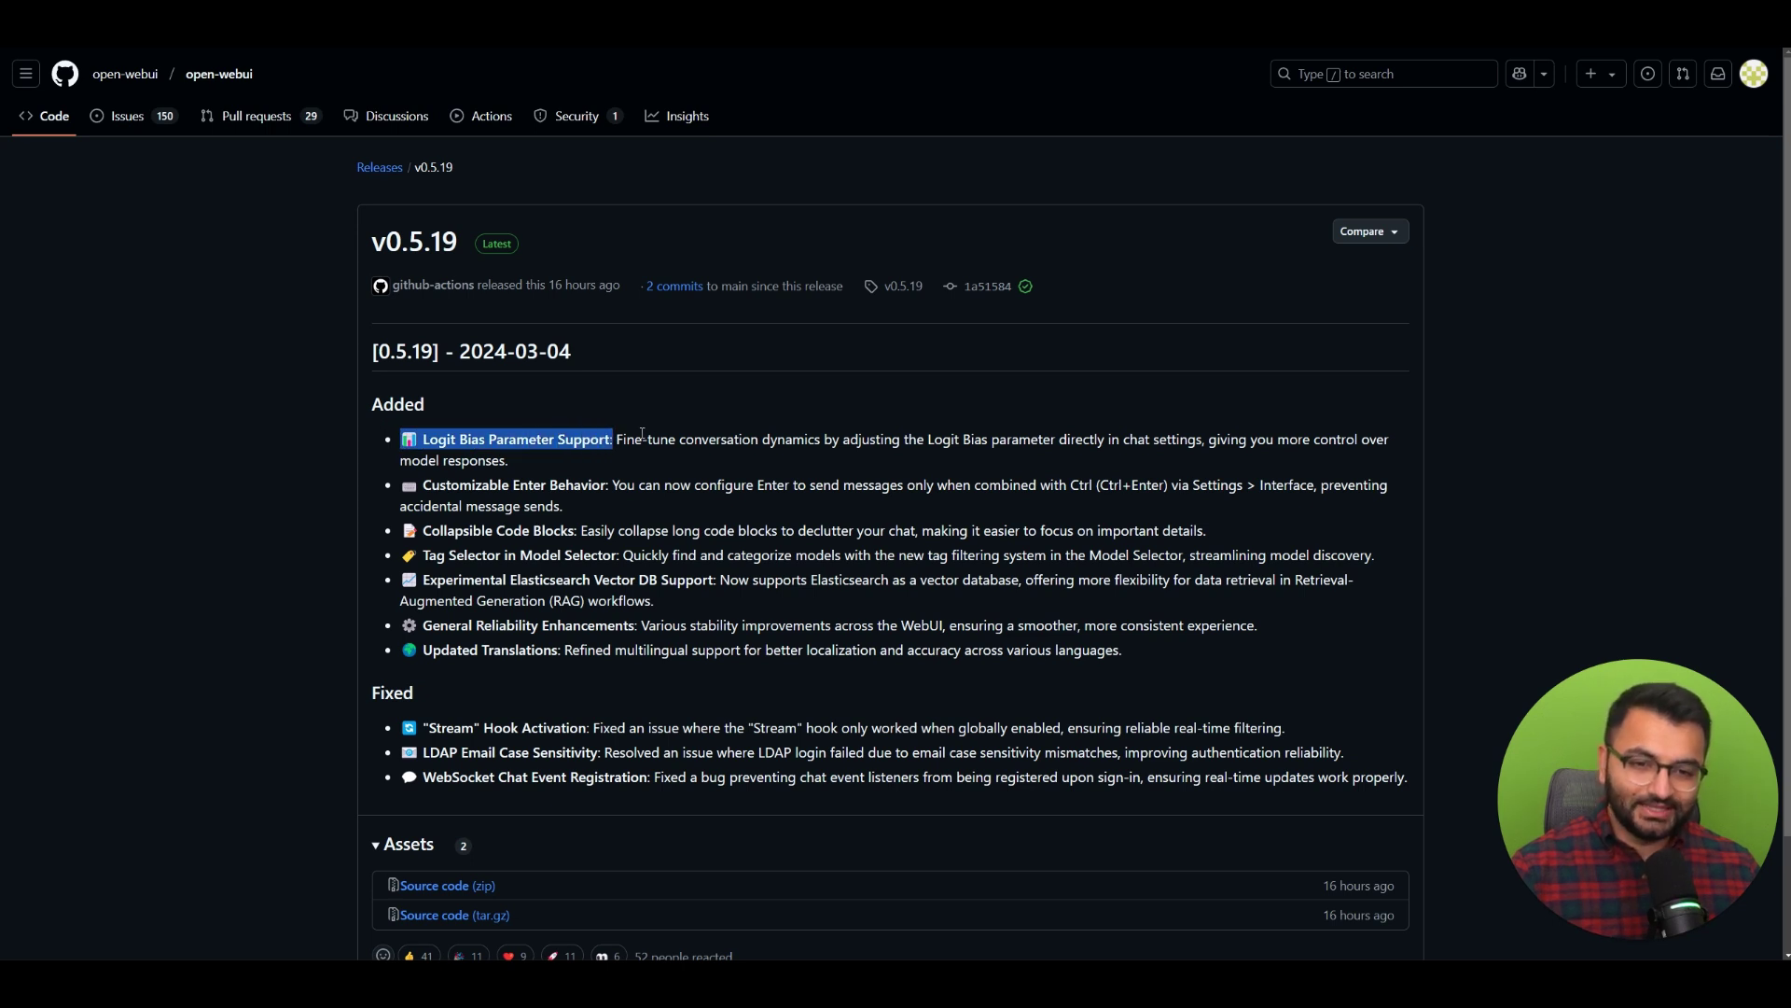
click(630, 439)
drag(614, 438, 1203, 441)
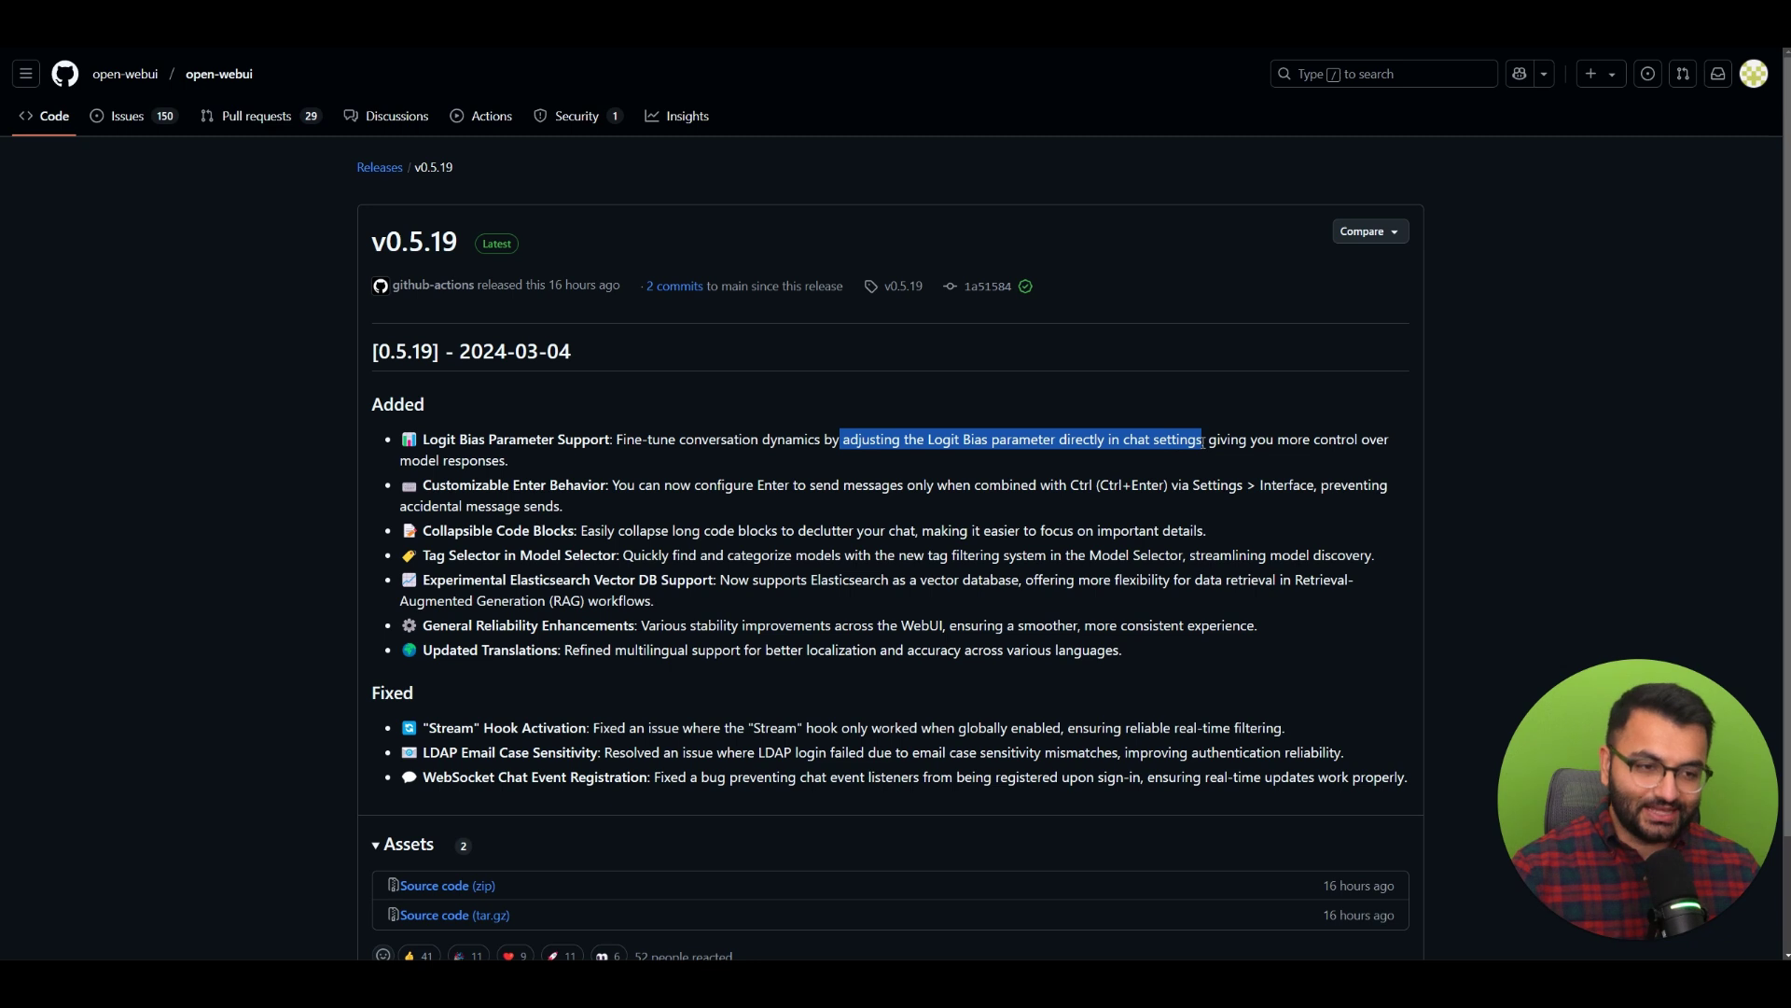
click(1214, 440)
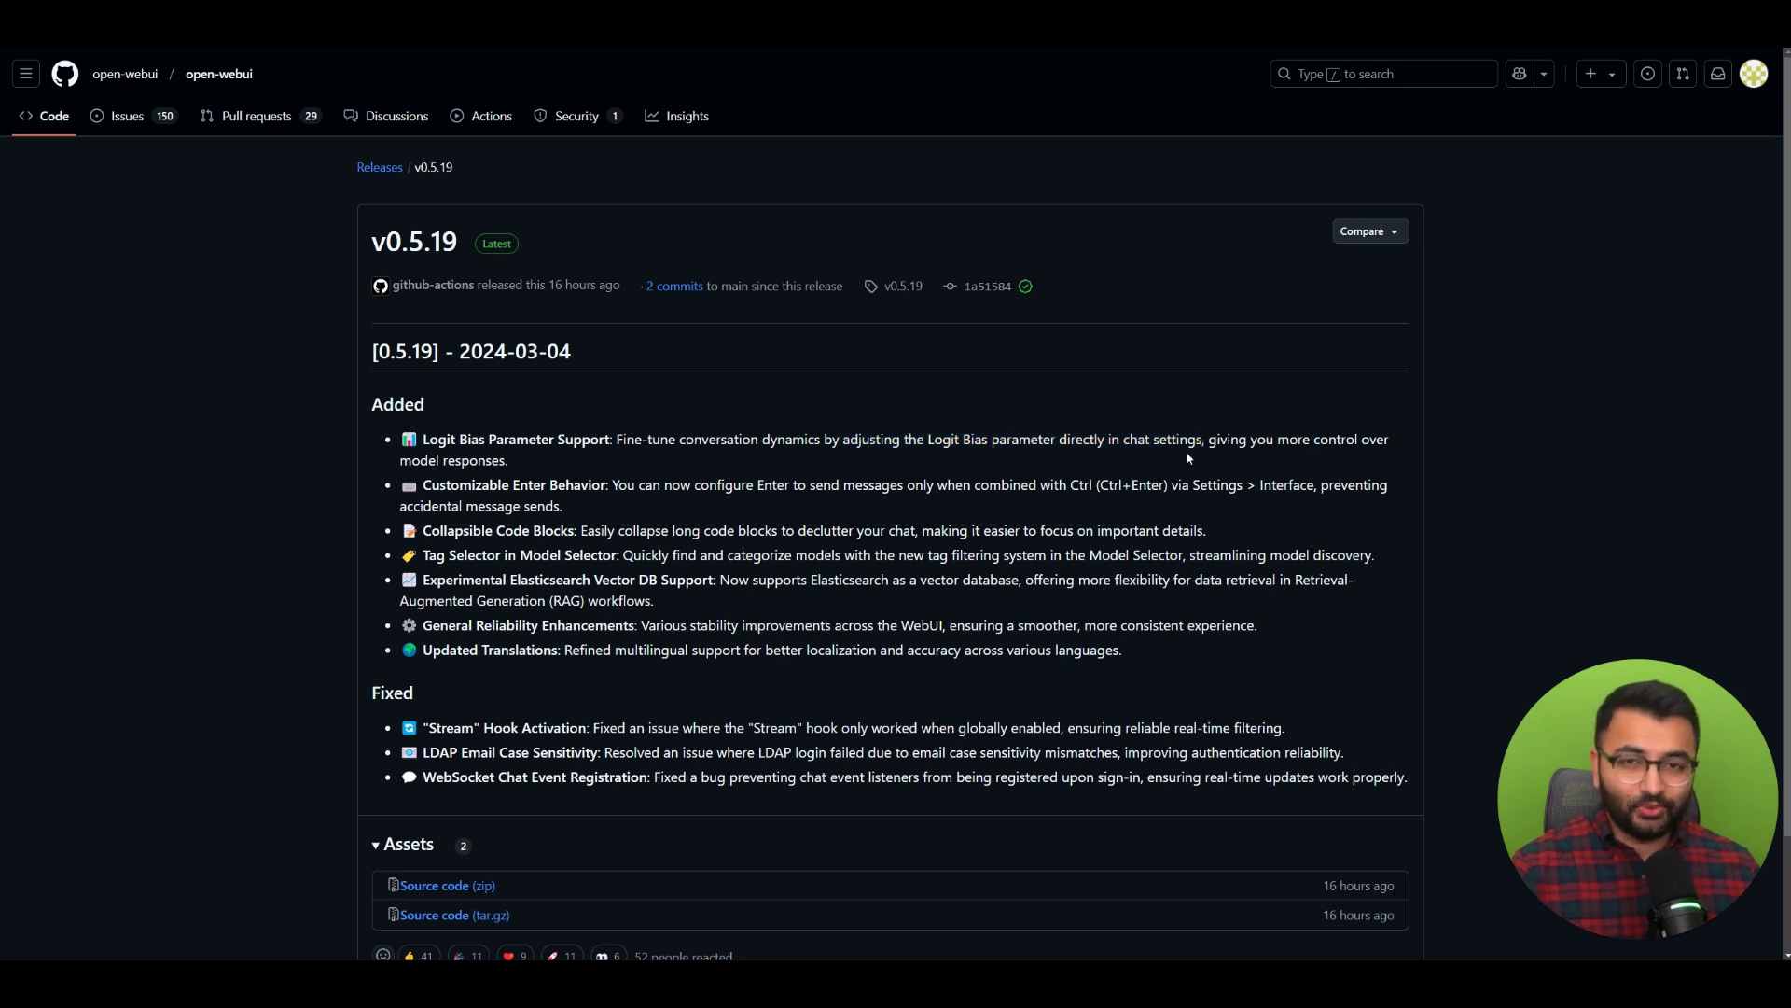
drag(1210, 440, 1167, 464)
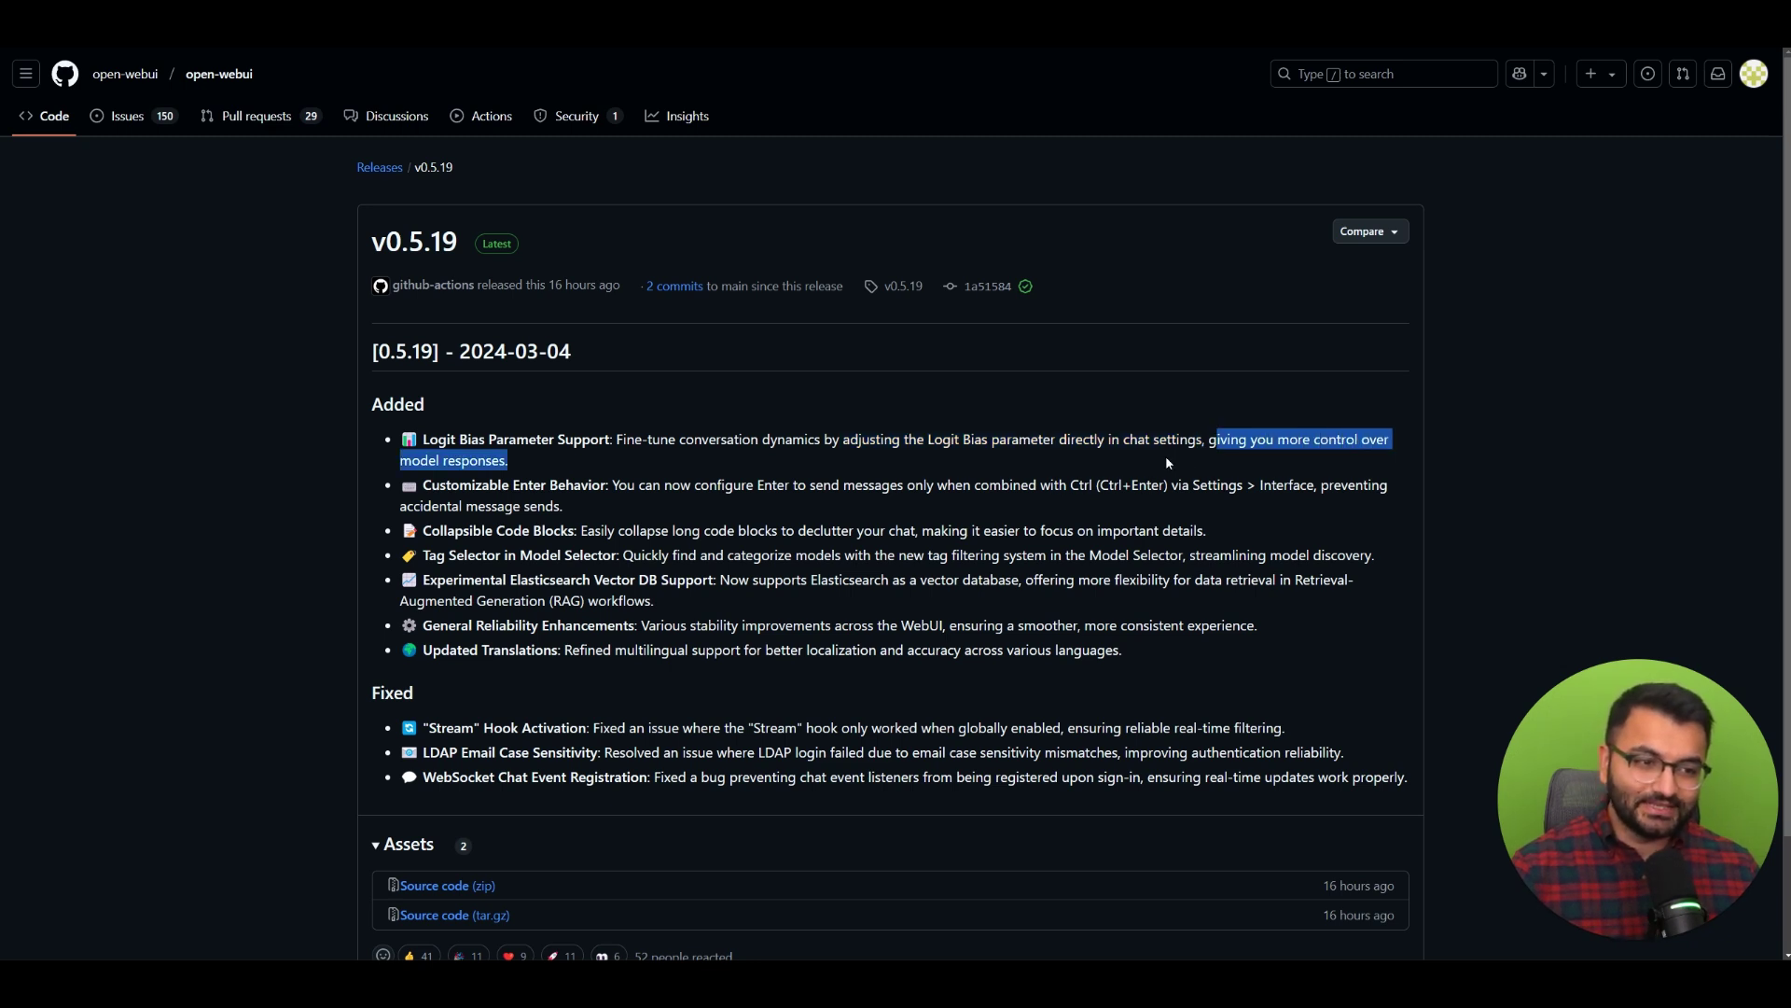
drag(482, 466, 398, 446)
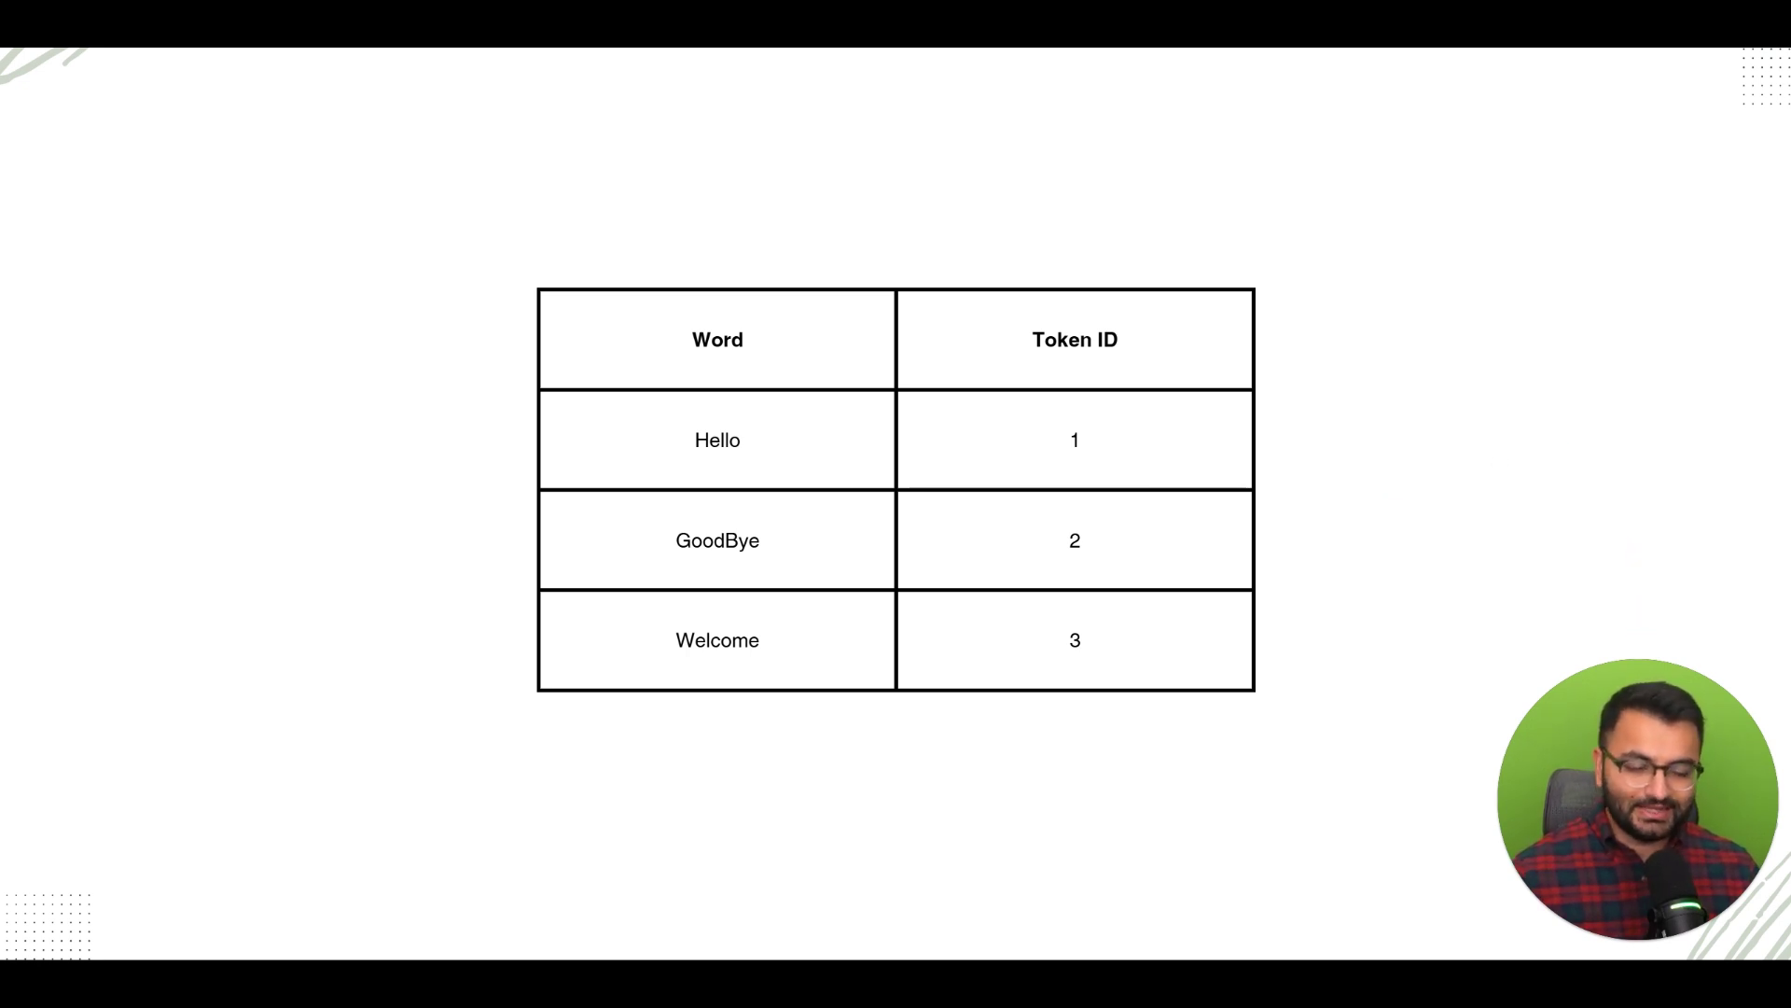
key(Right)
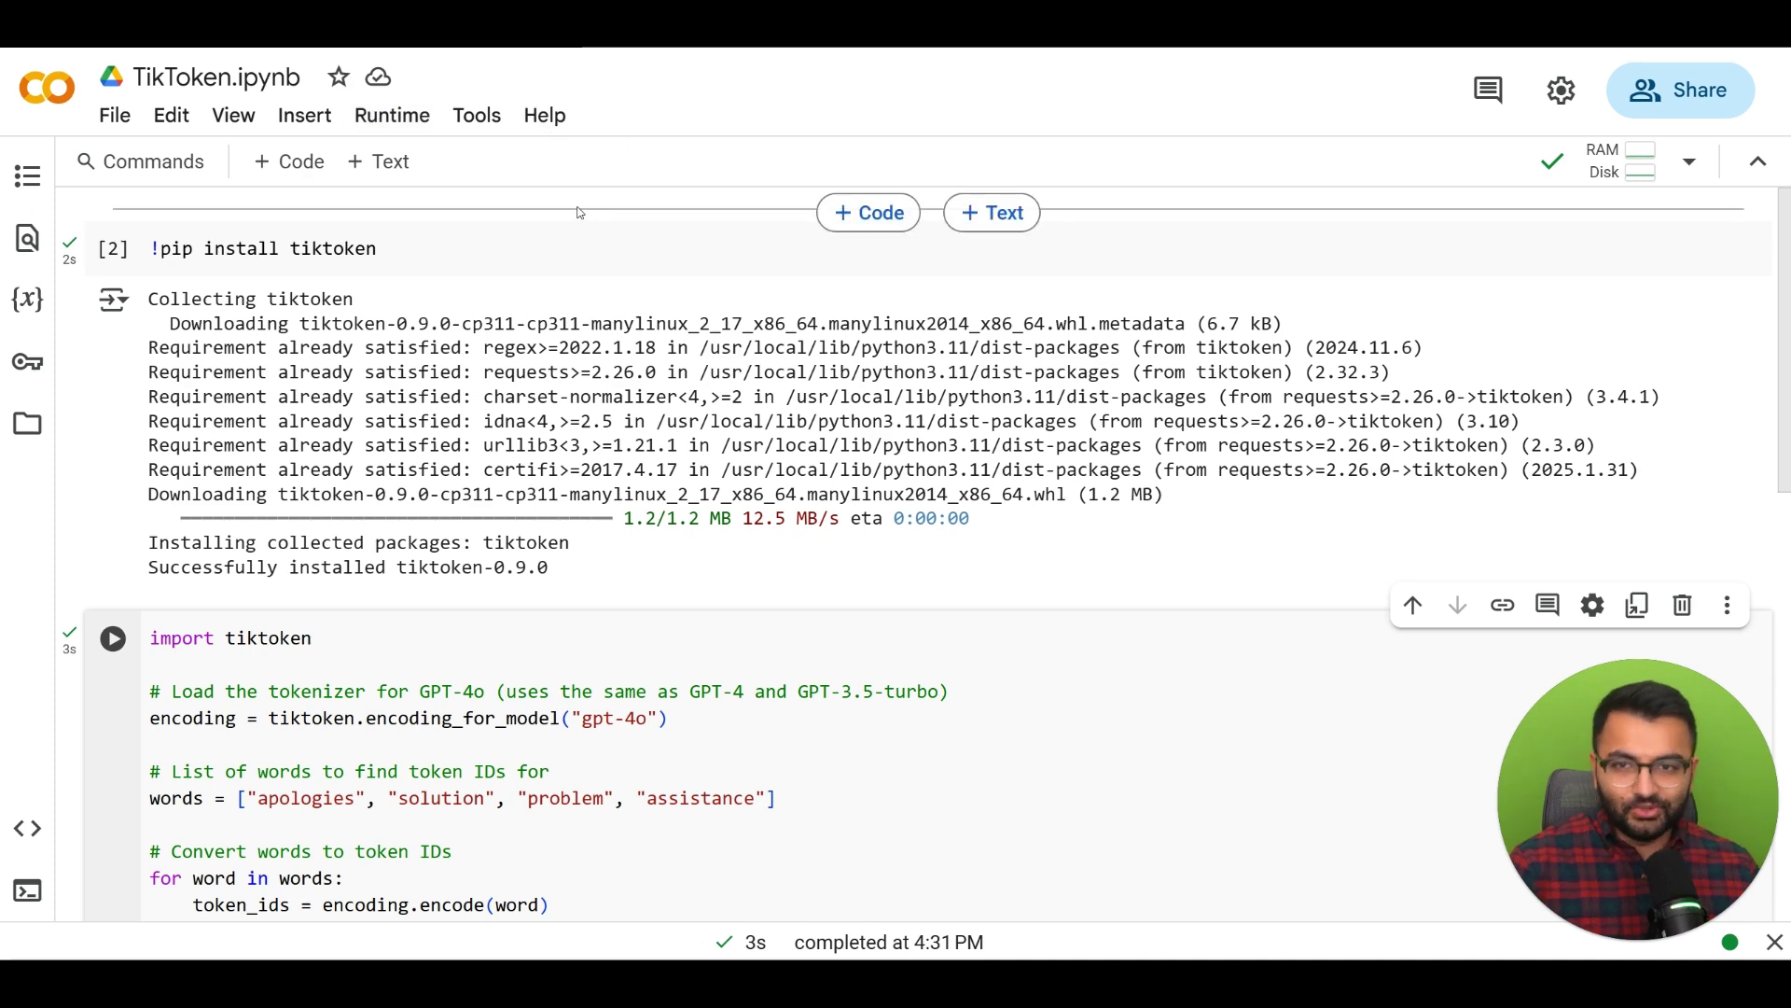
Save the TikToken notebook and highlight the gpt-4o model name and the words list
click(115, 114)
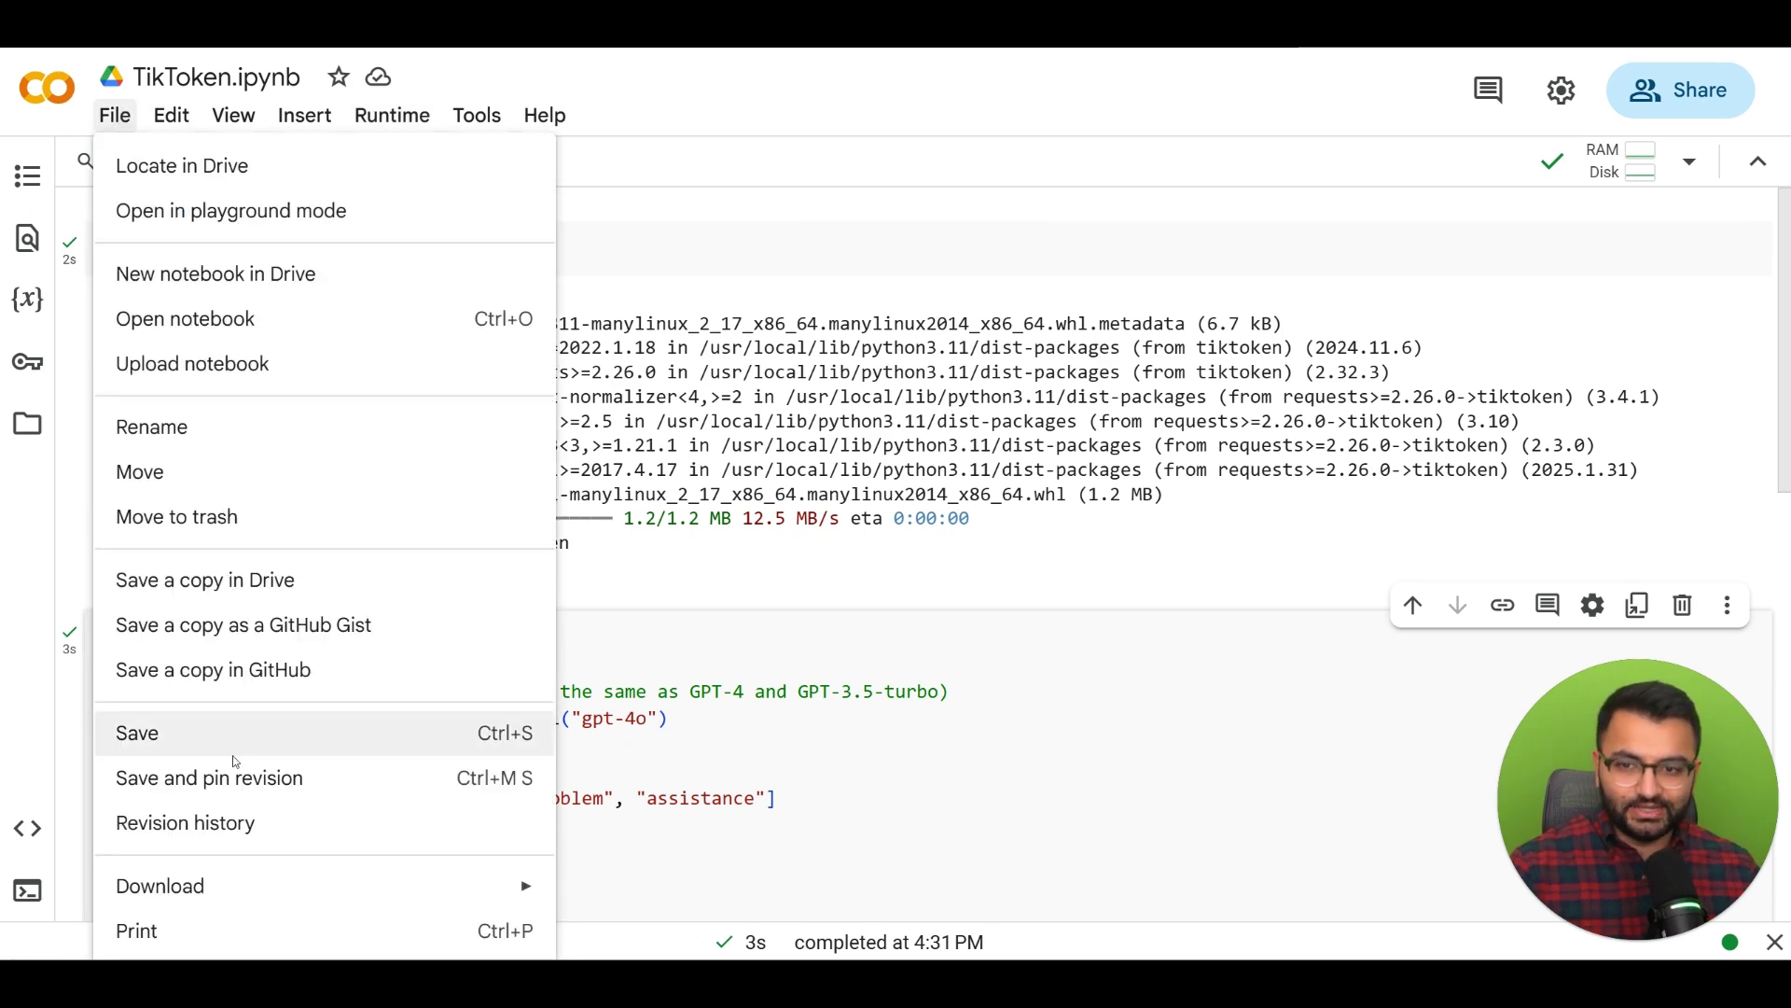
click(928, 364)
scroll(494, 382, down, 3)
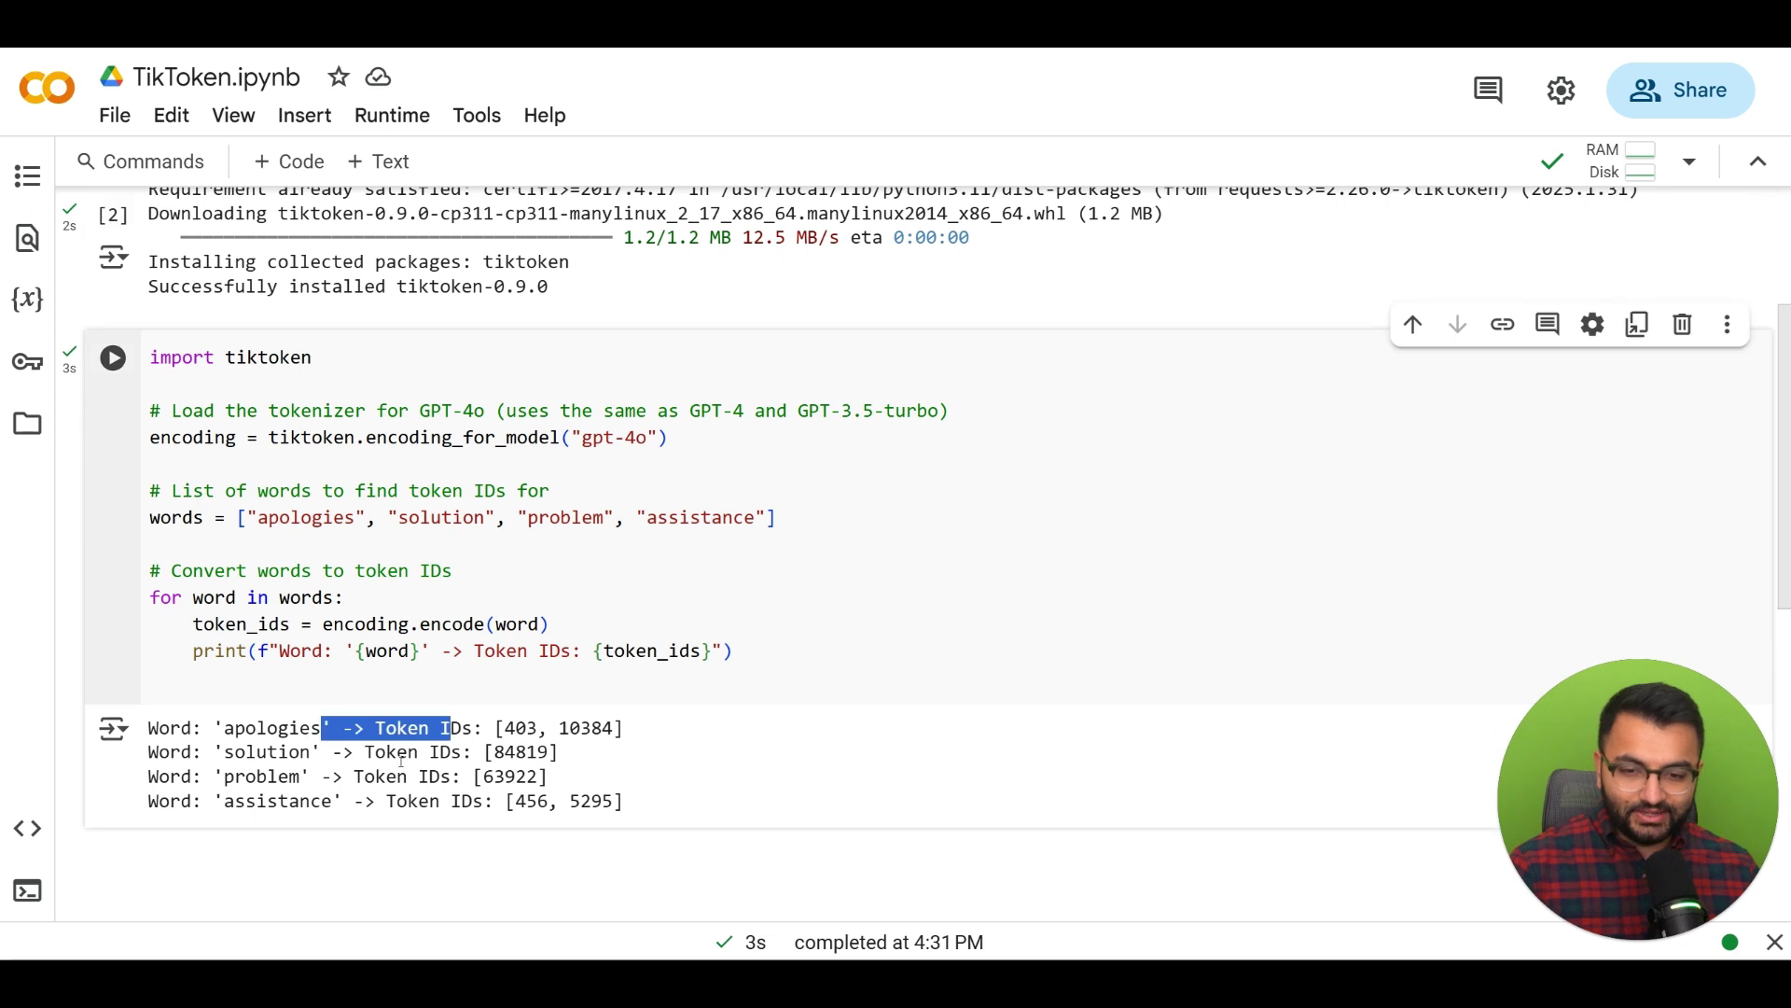
drag(583, 437, 635, 437)
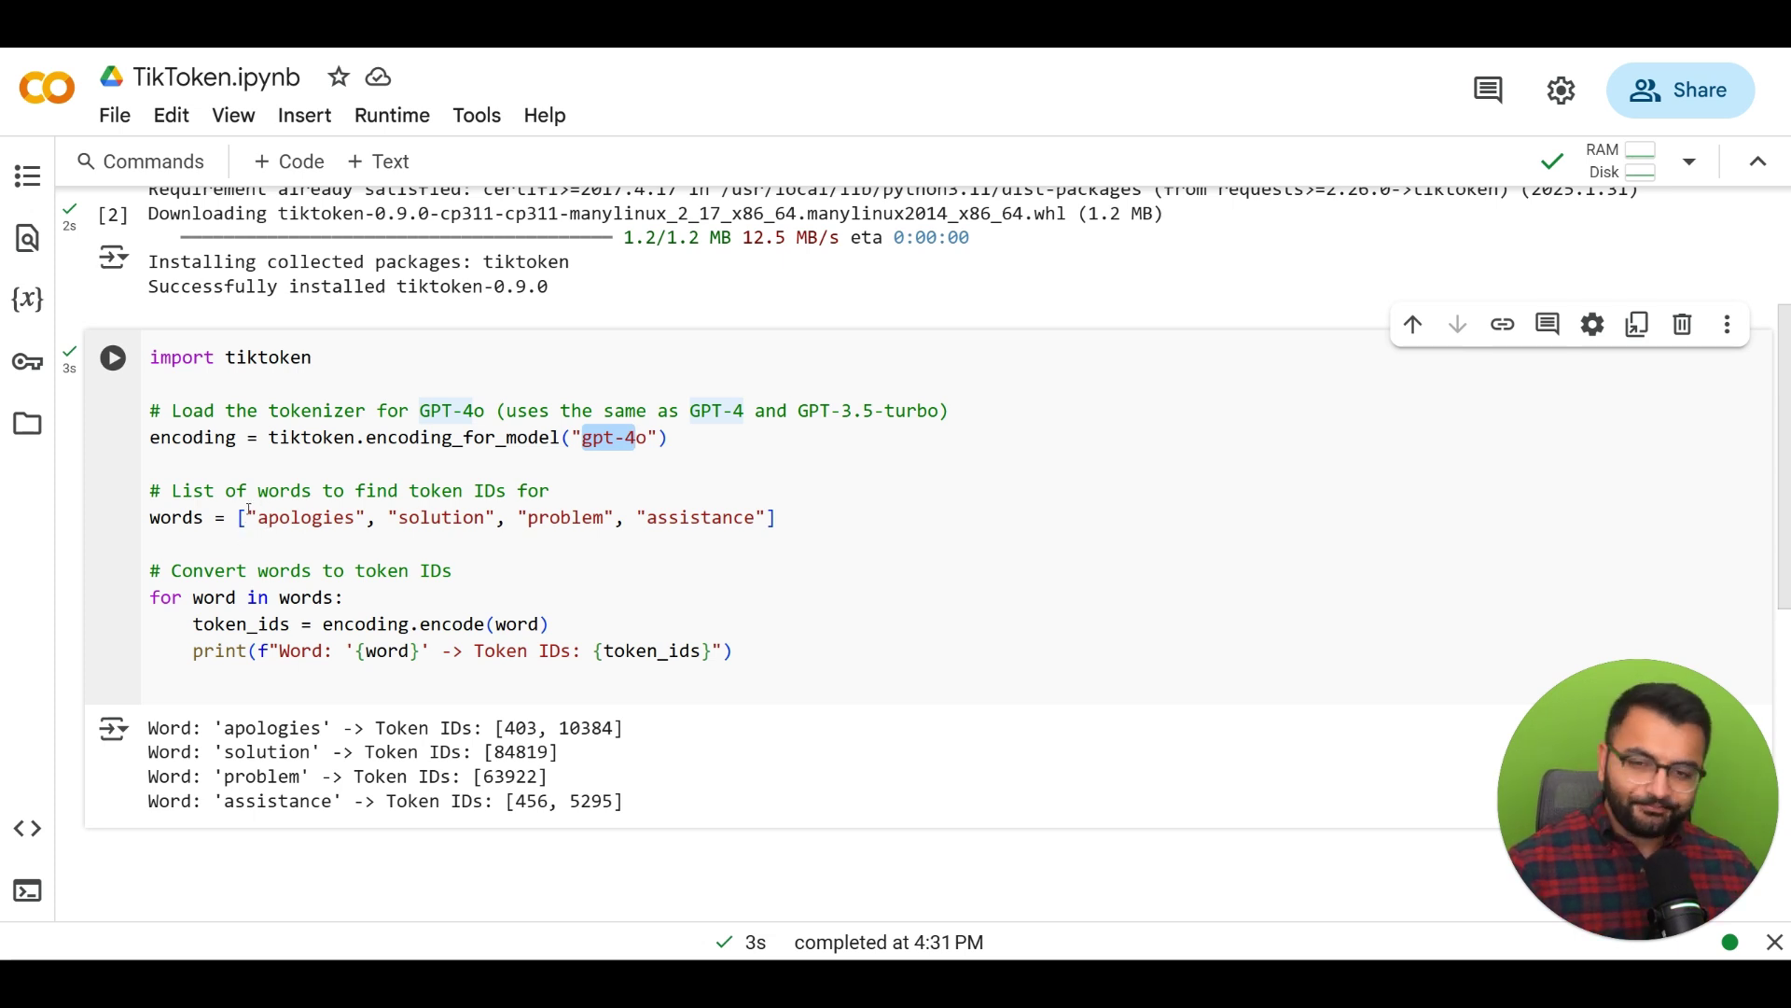
drag(249, 510, 770, 519)
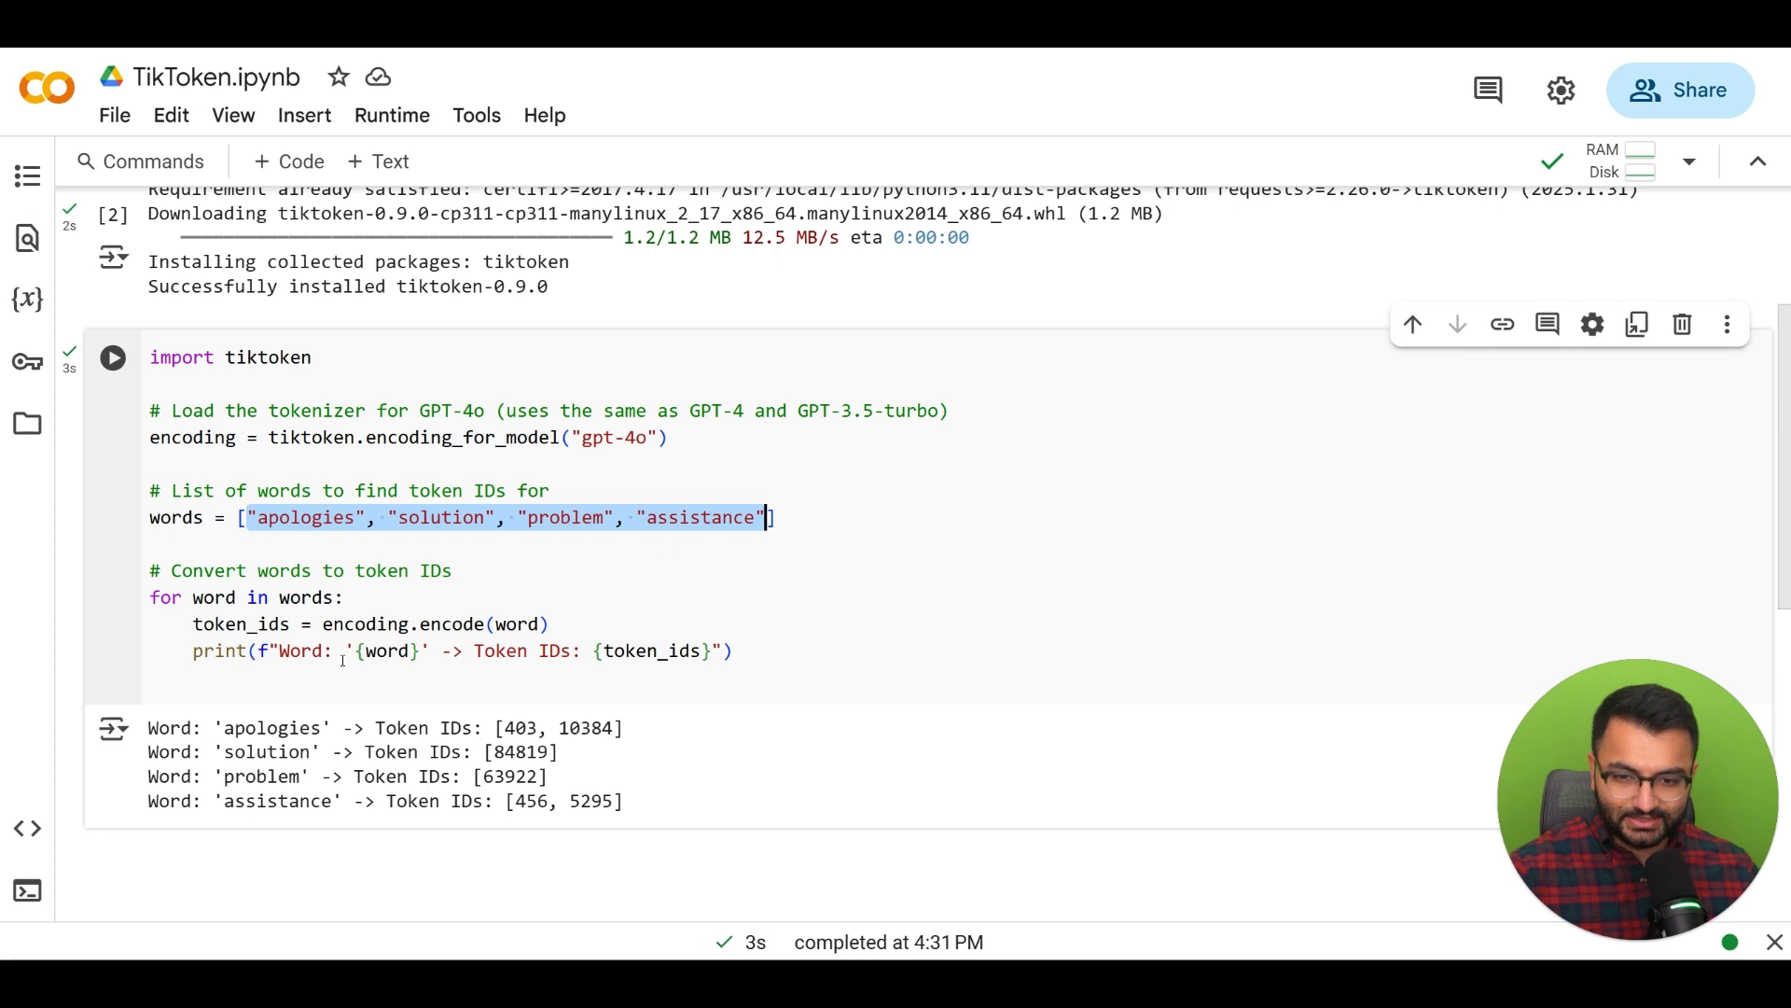
Highlight the printed token IDs for solution, problem and apologies
drag(382, 728, 542, 752)
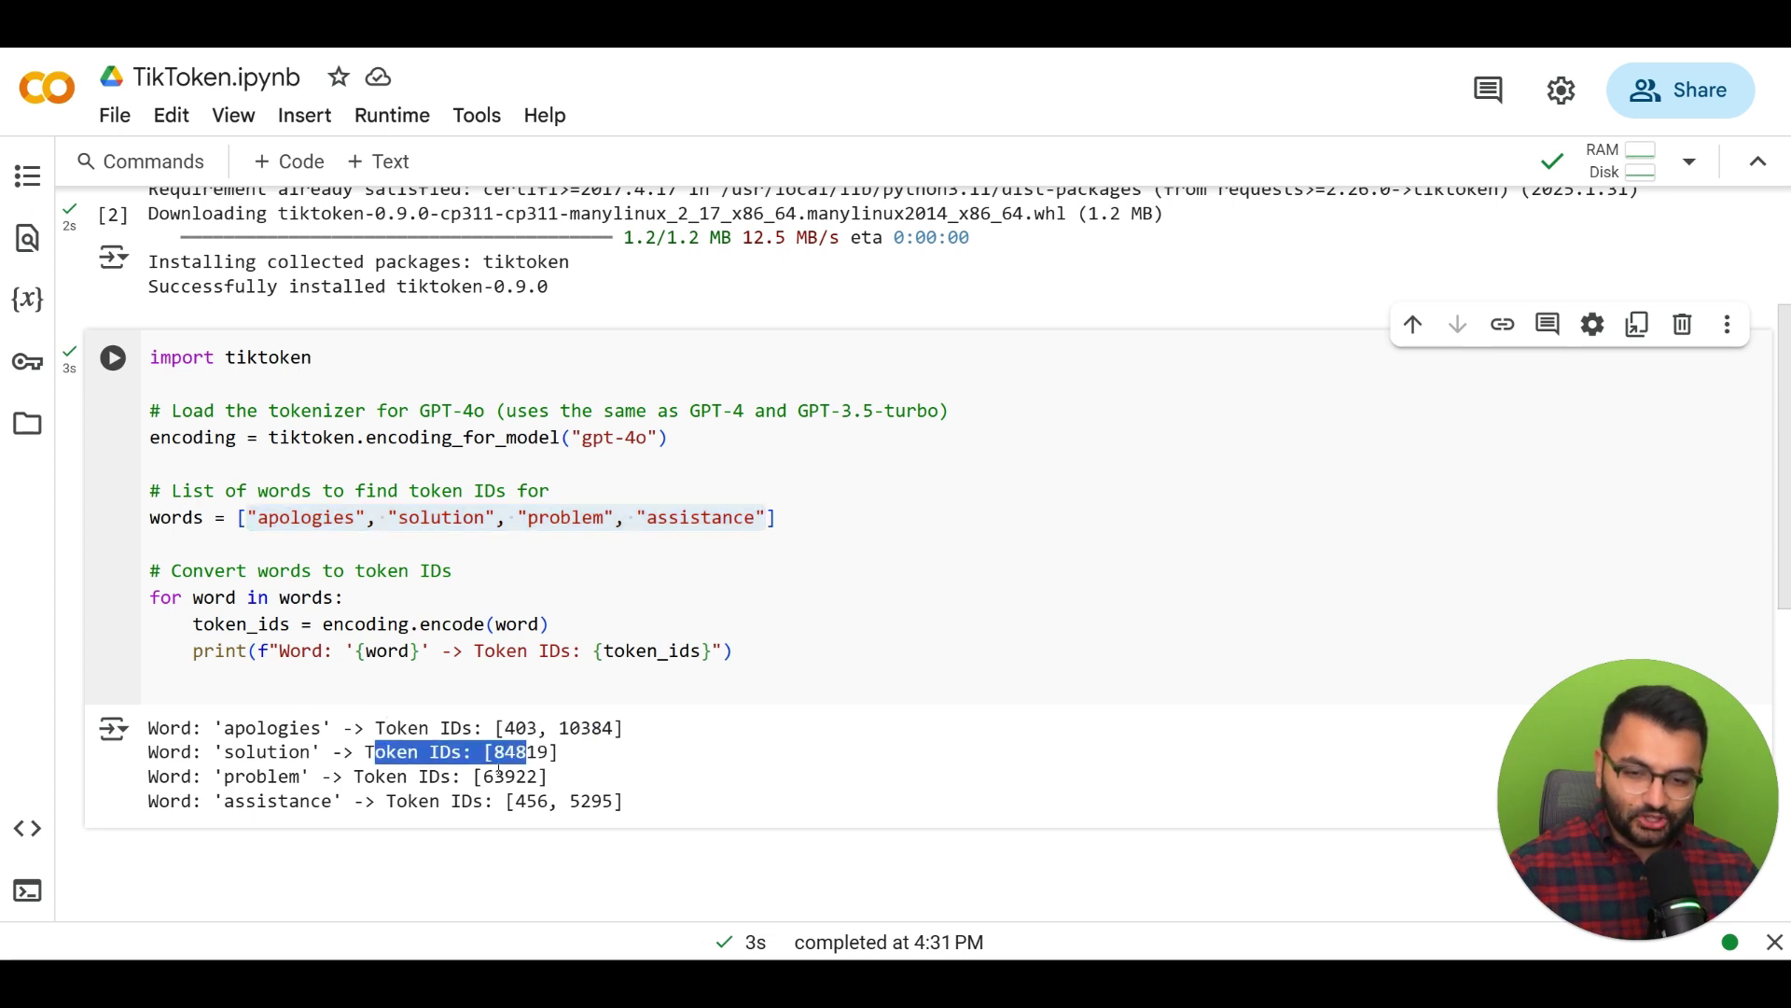
drag(418, 801, 515, 800)
click(641, 813)
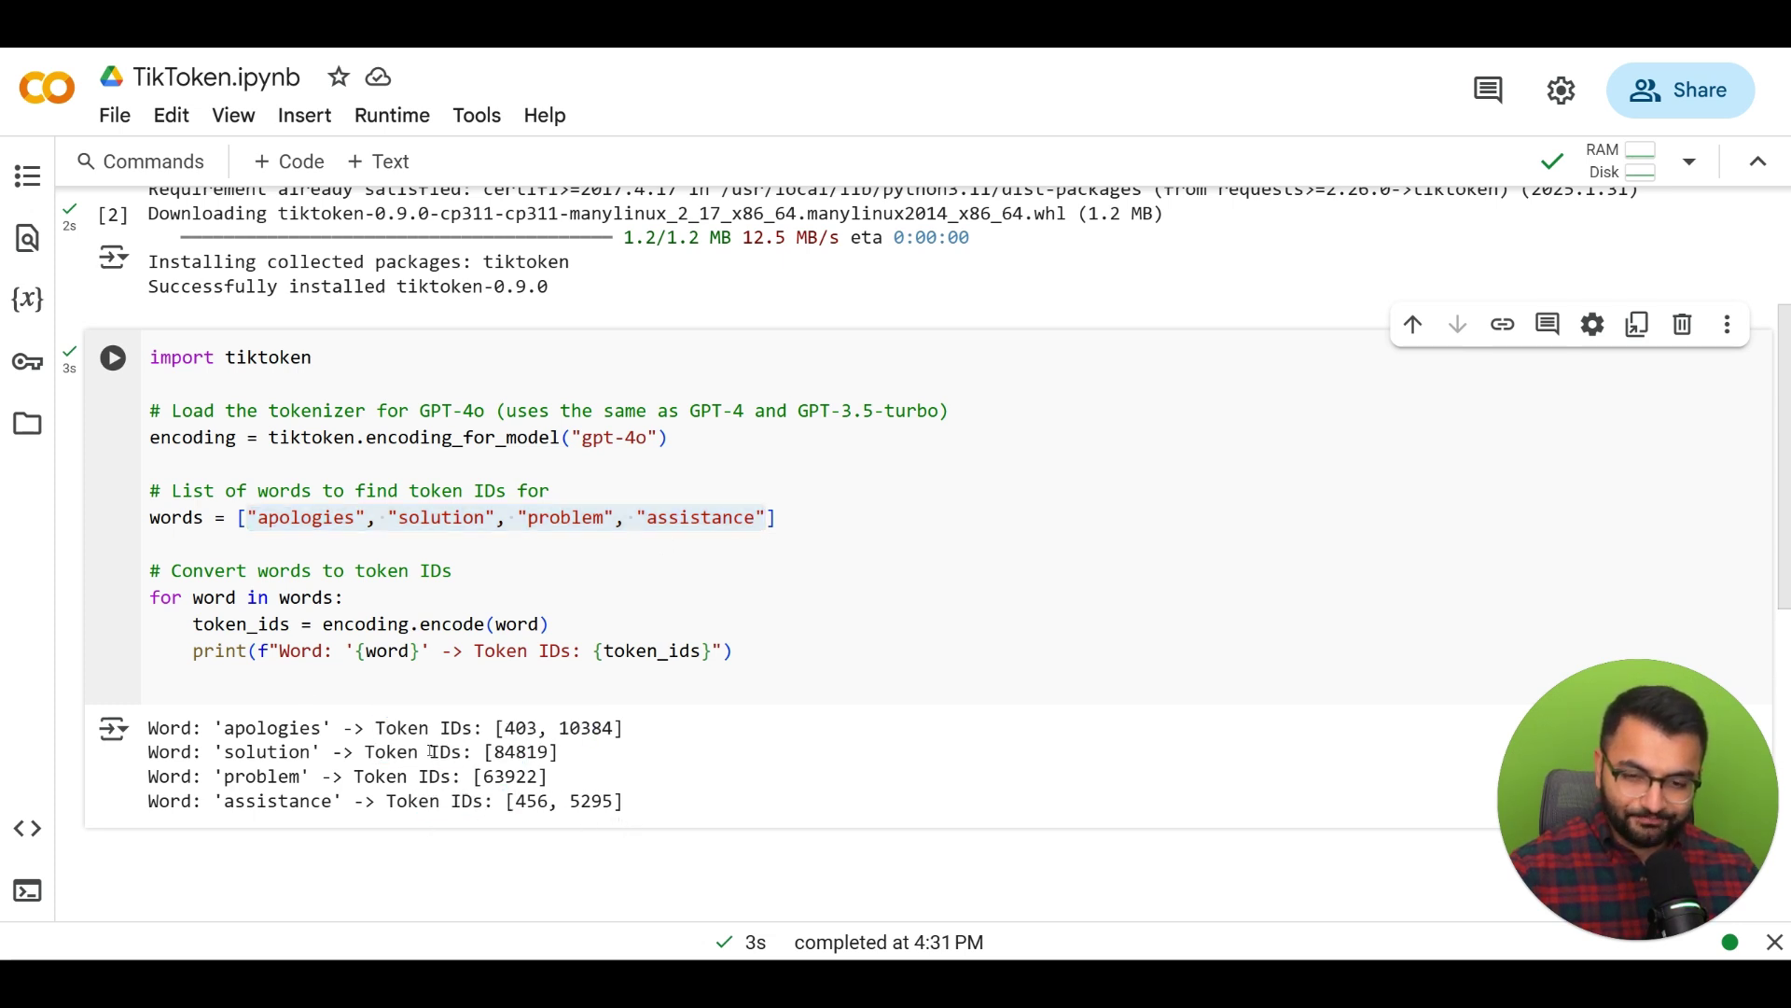
drag(376, 728, 562, 756)
click(563, 756)
drag(419, 776, 548, 776)
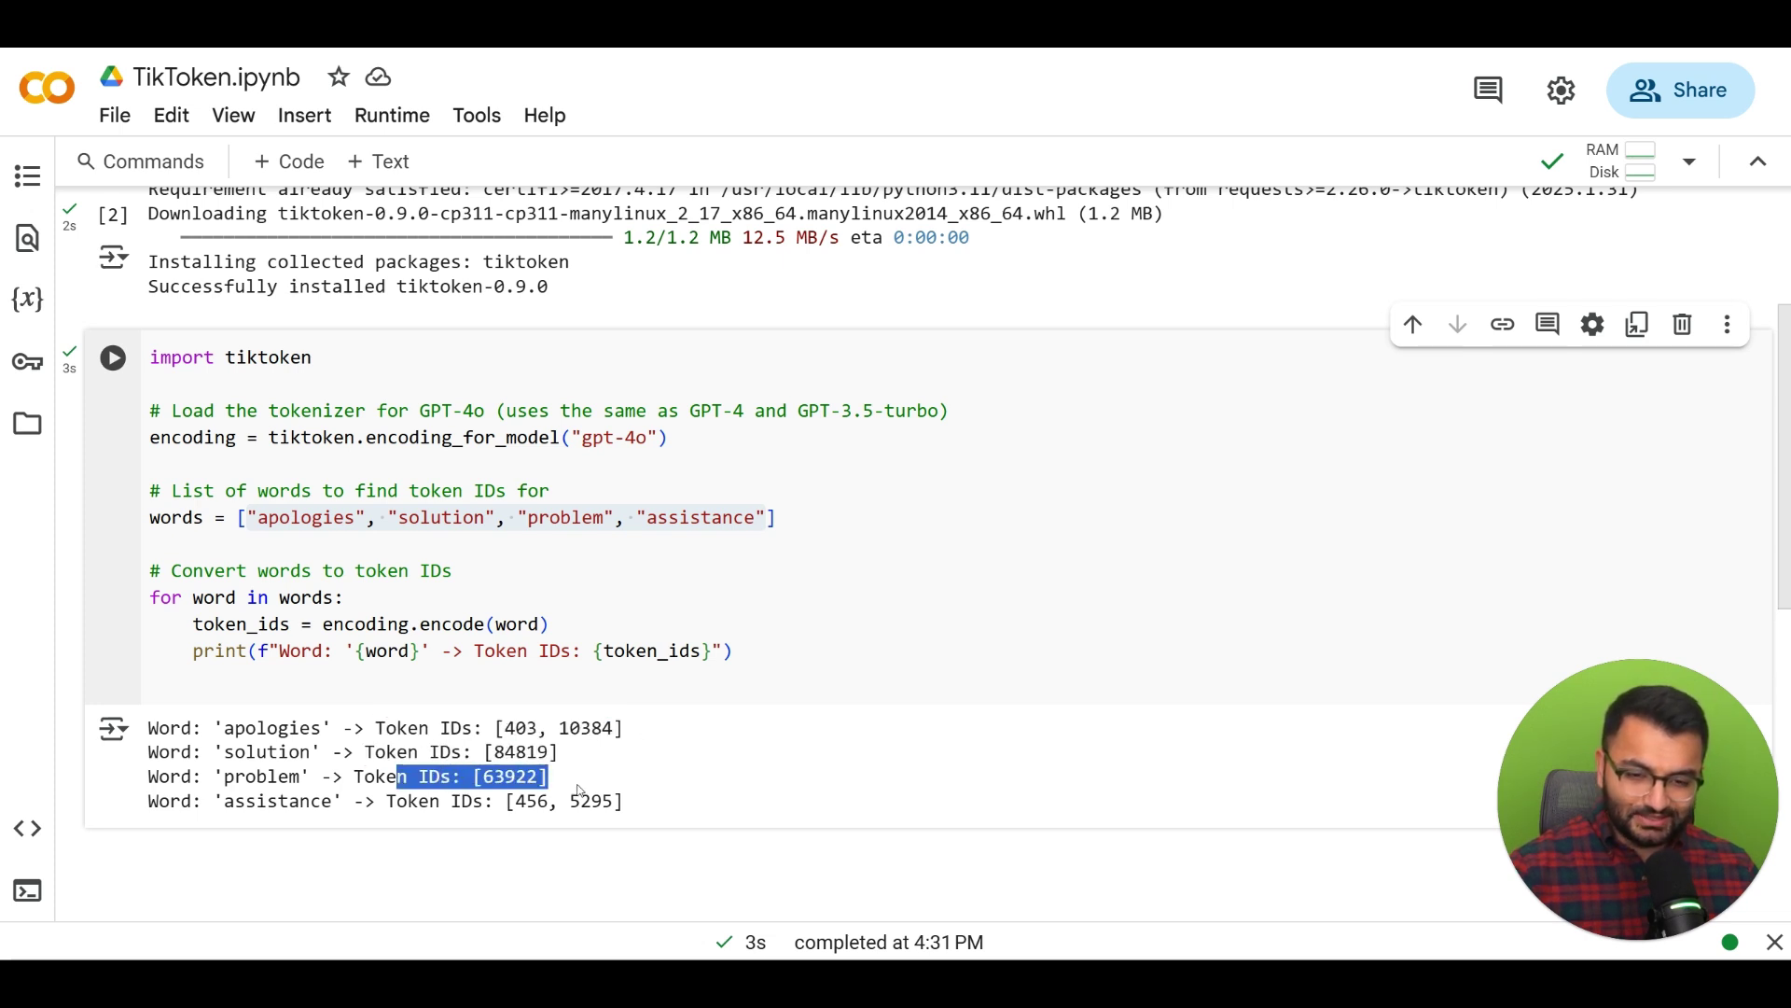
click(549, 776)
drag(419, 752, 375, 776)
click(558, 752)
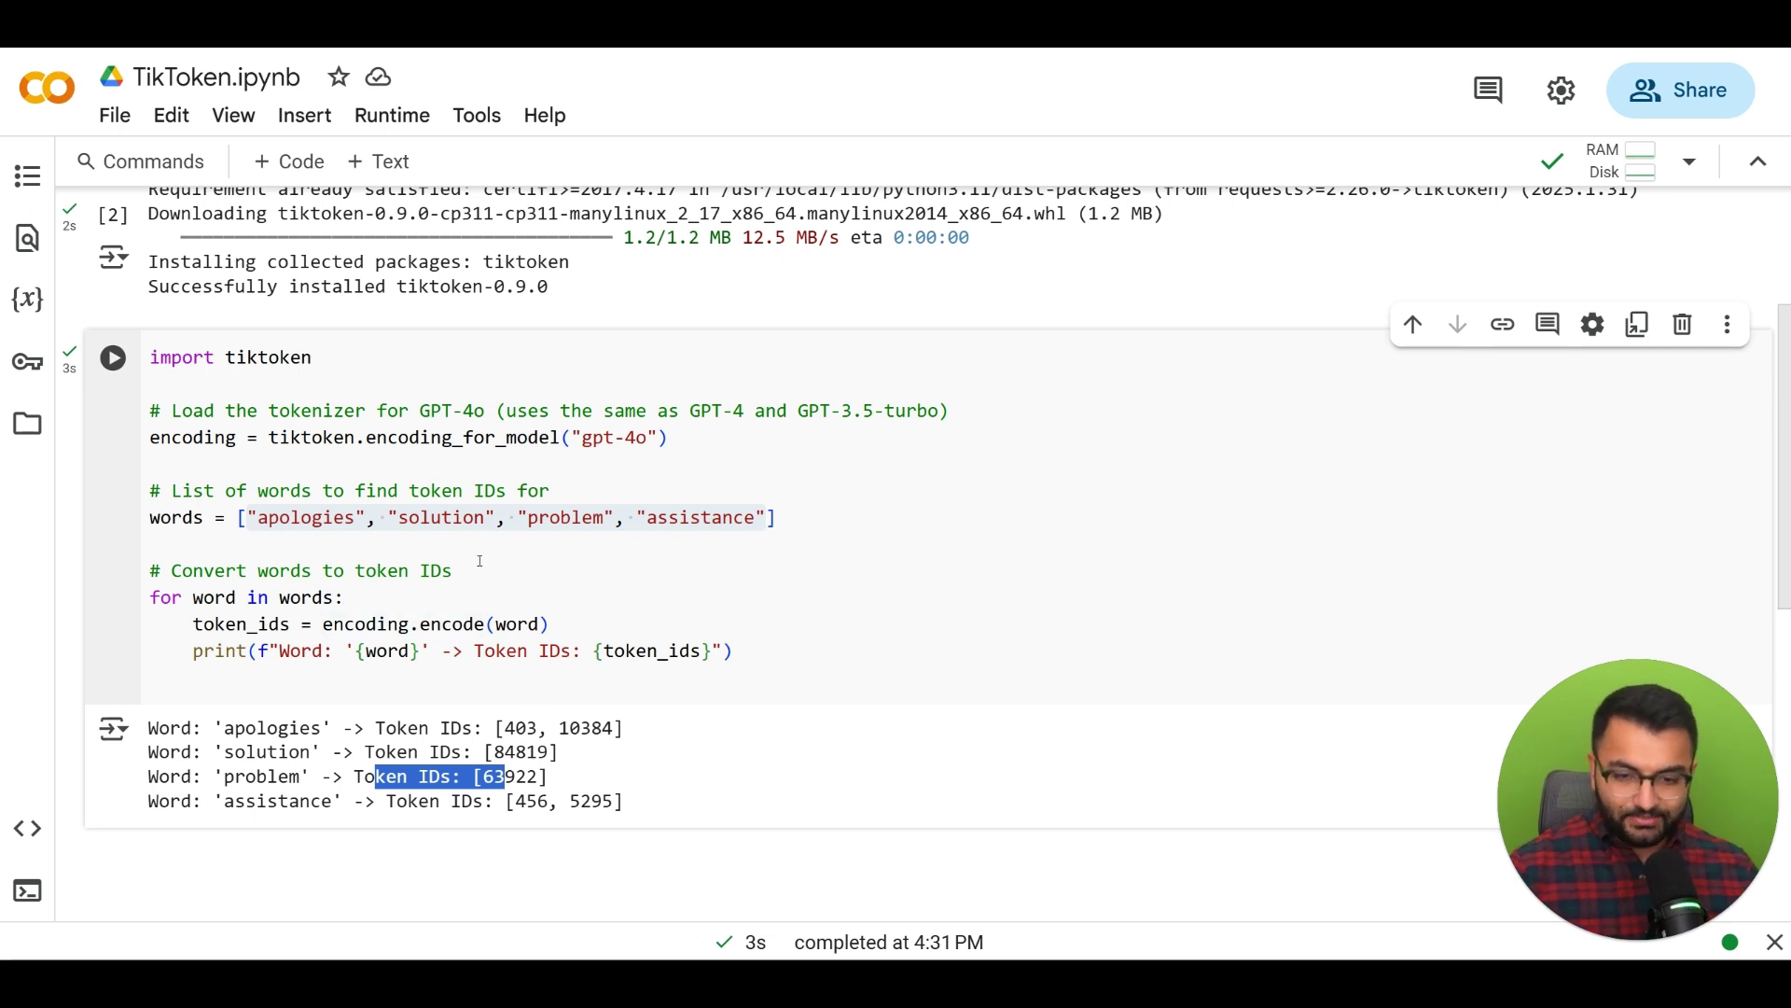
drag(495, 727, 635, 724)
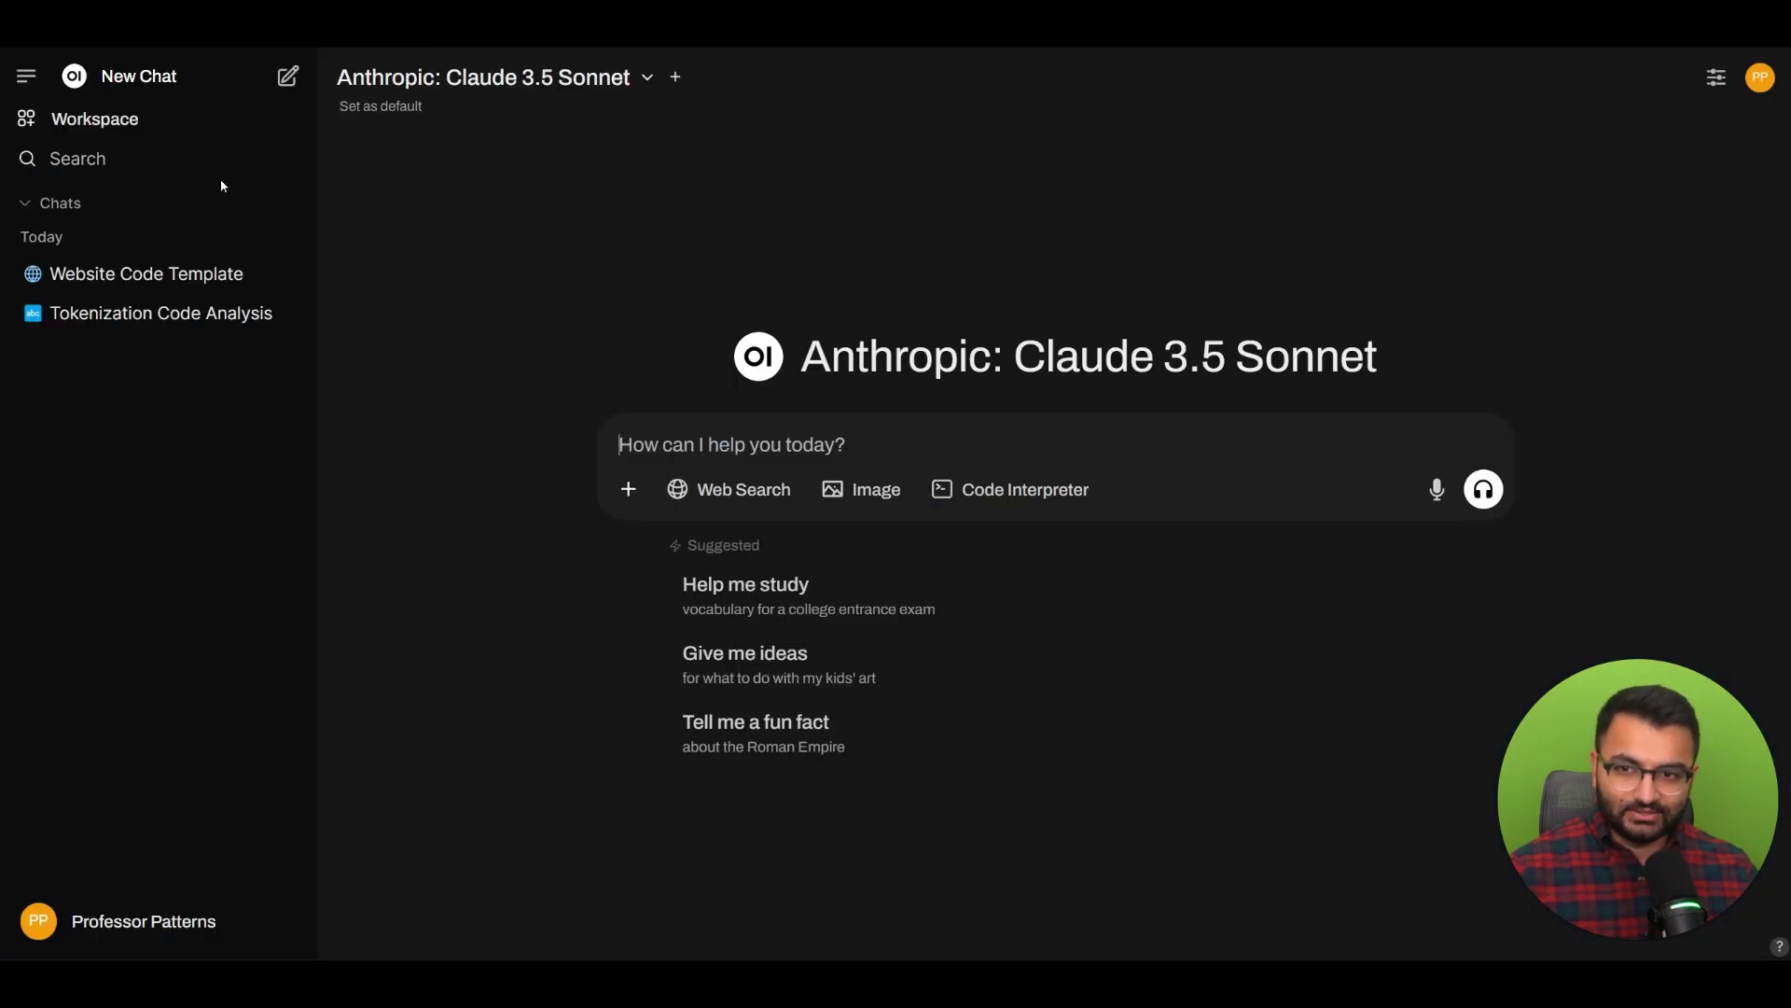
Switch the chat's Logit Bias parameter to Custom and focus its token:bias_value field
click(1717, 78)
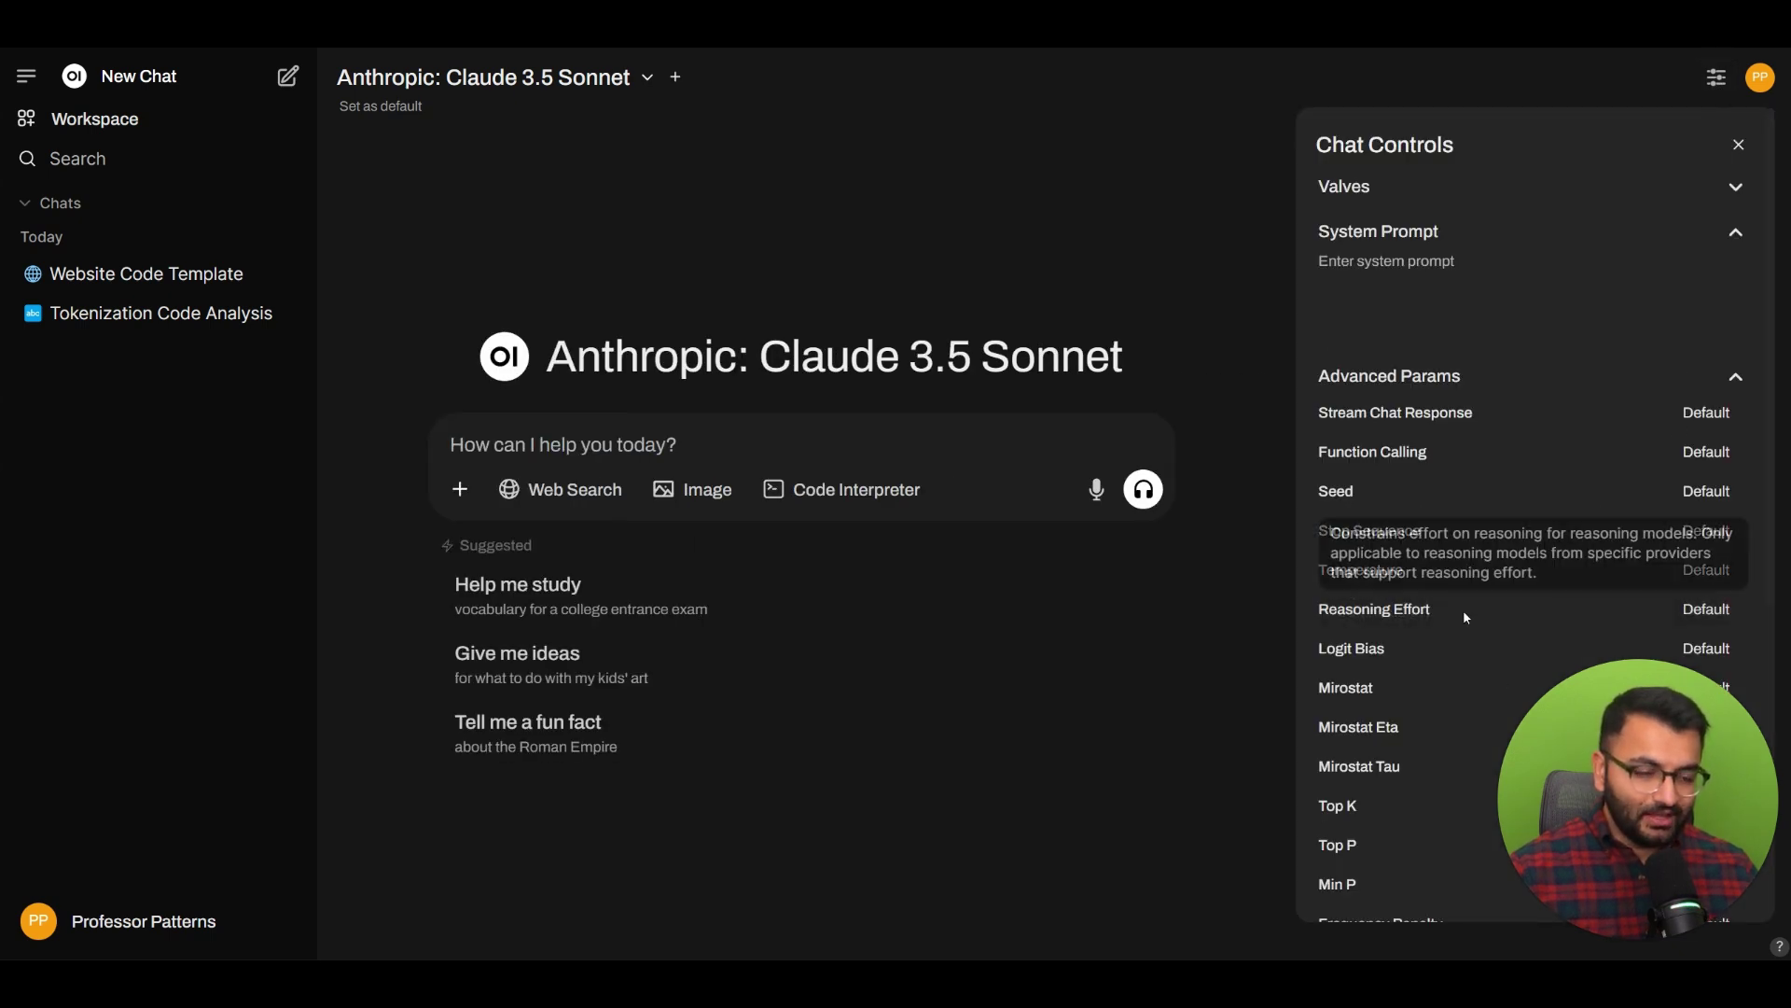
scroll(1463, 608, down, 3)
scroll(1463, 611, down, 1)
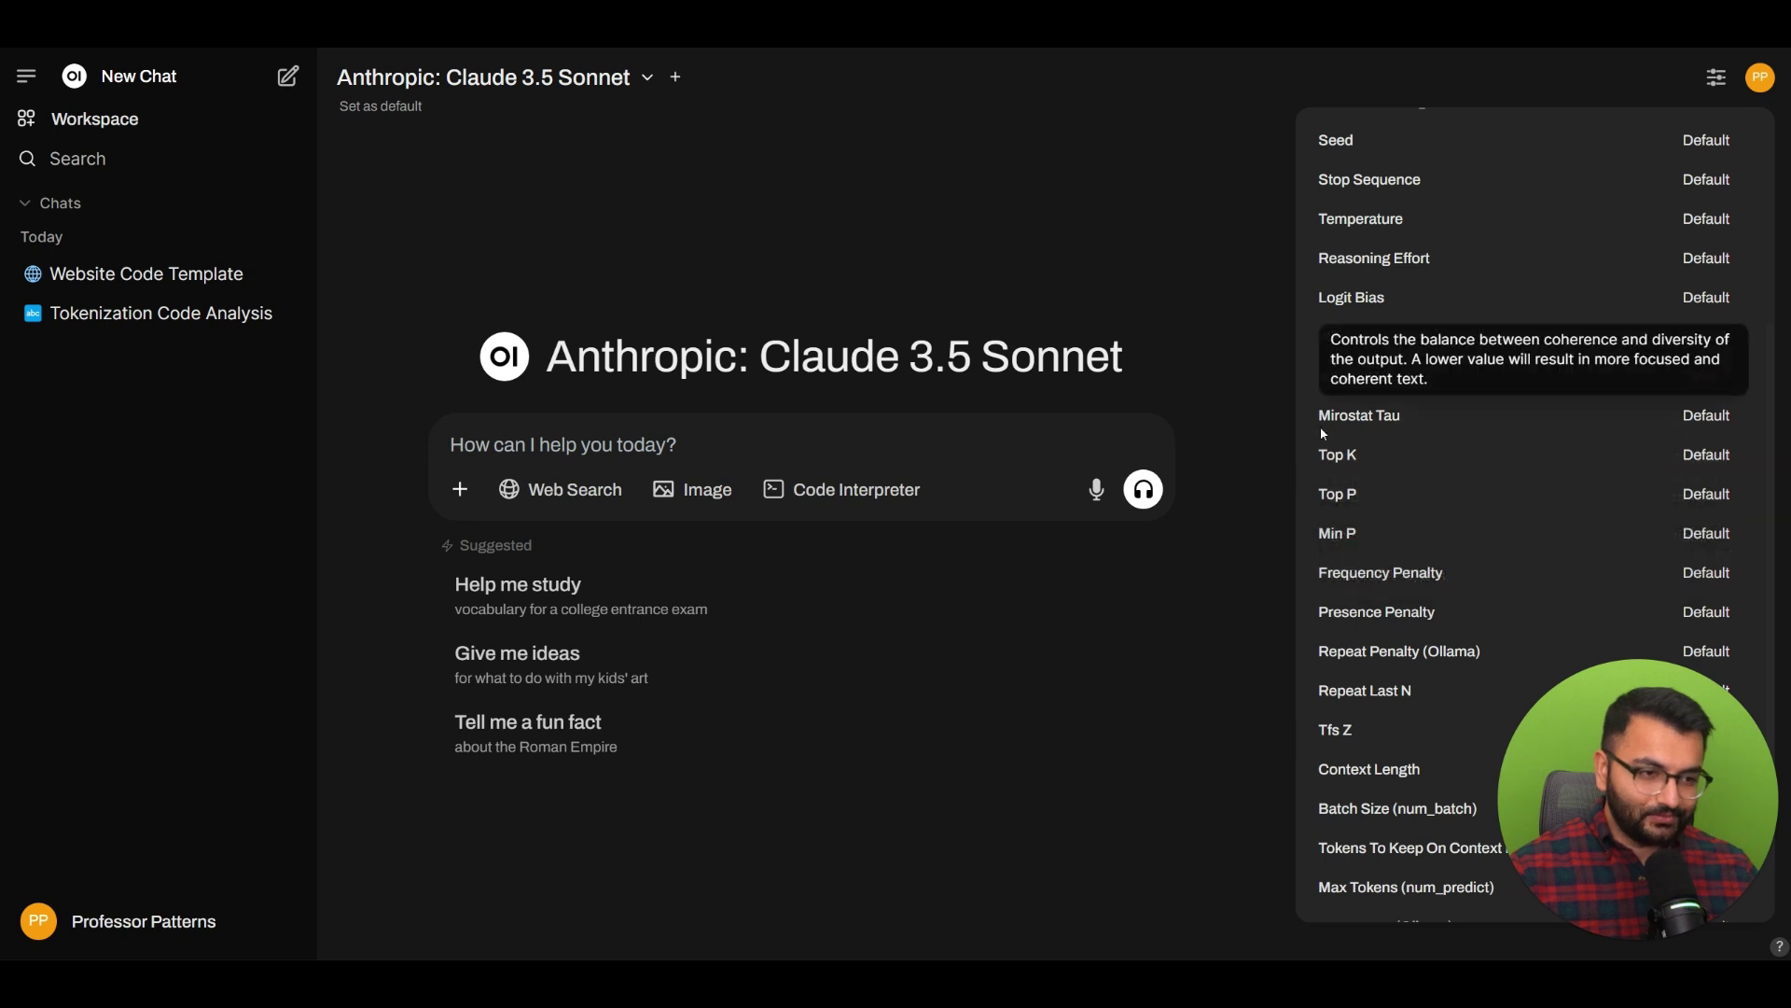
mouse_move(1392, 300)
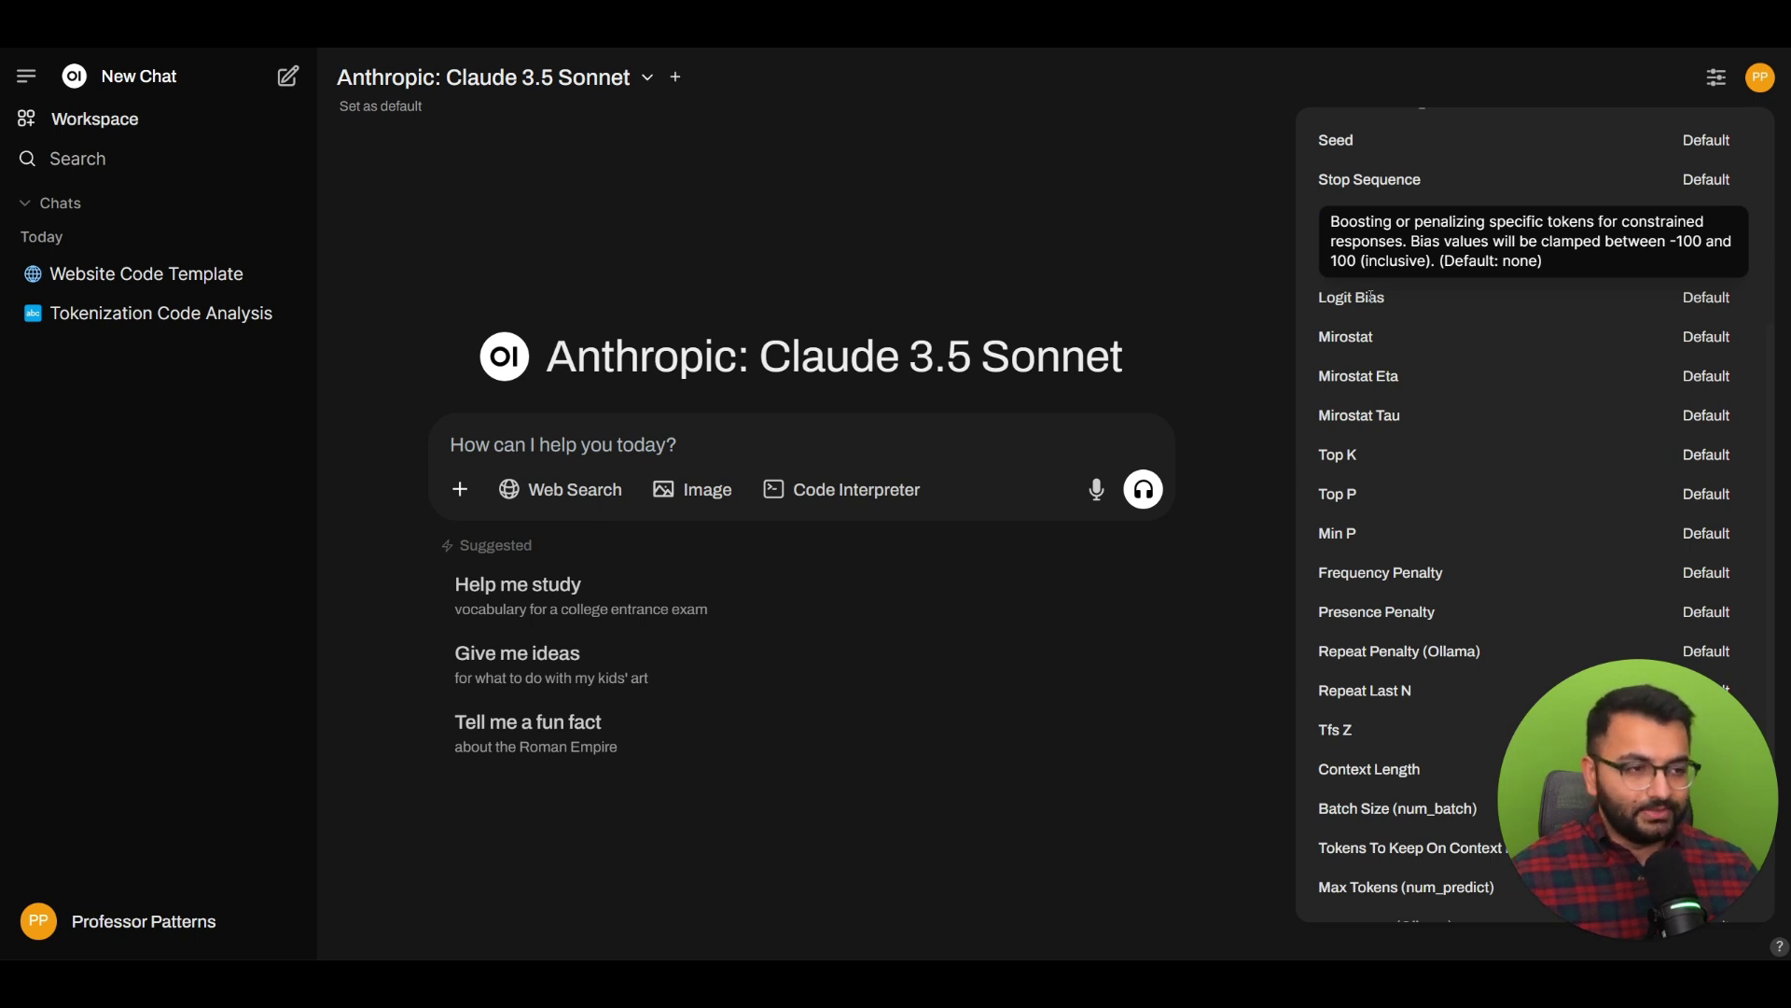
click(1706, 298)
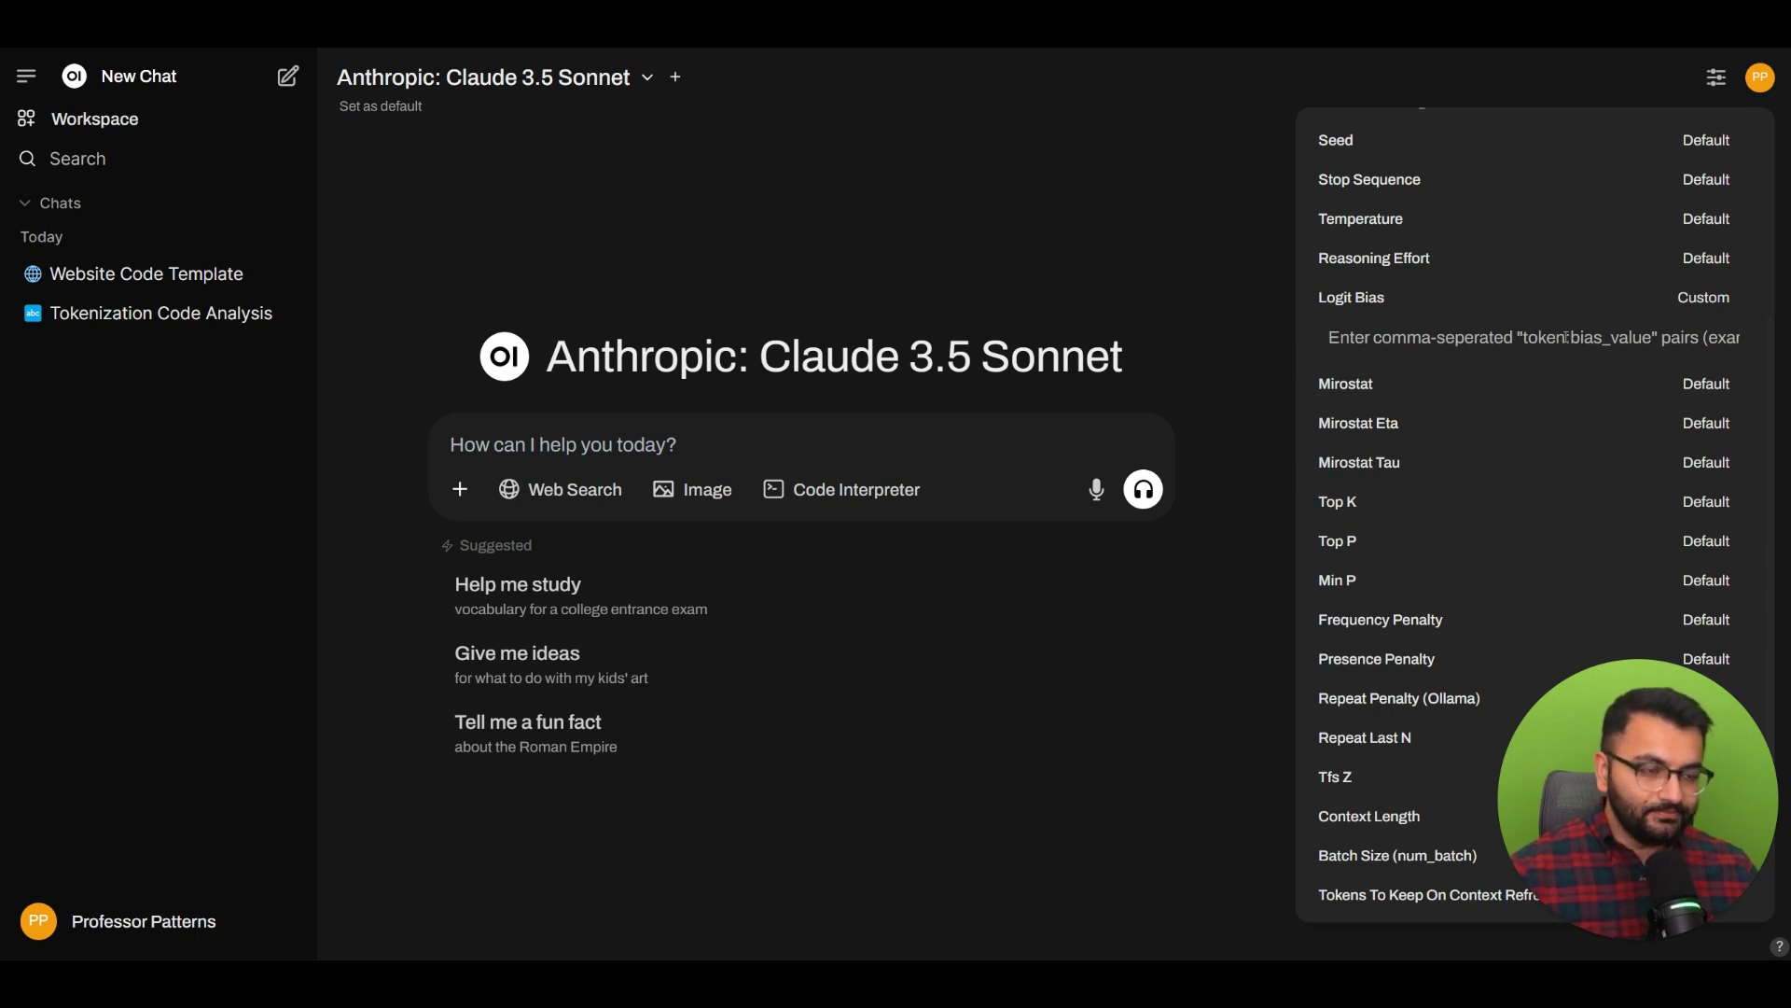
click(1691, 338)
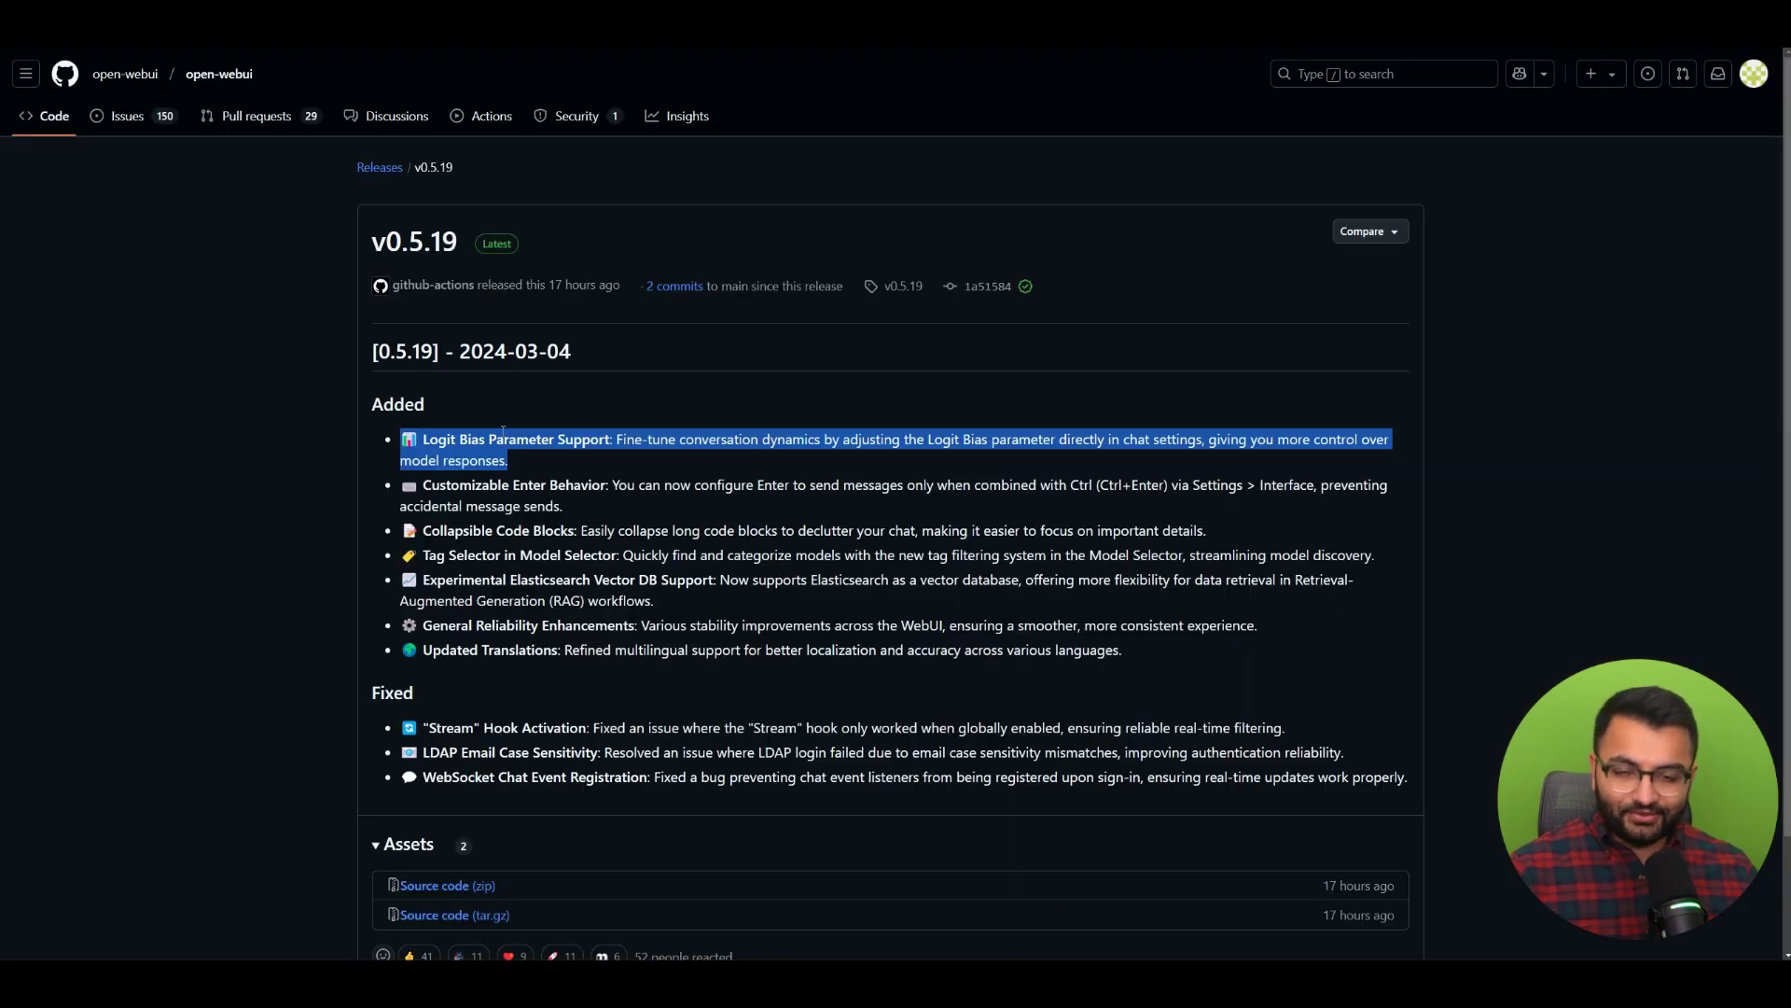
click(497, 431)
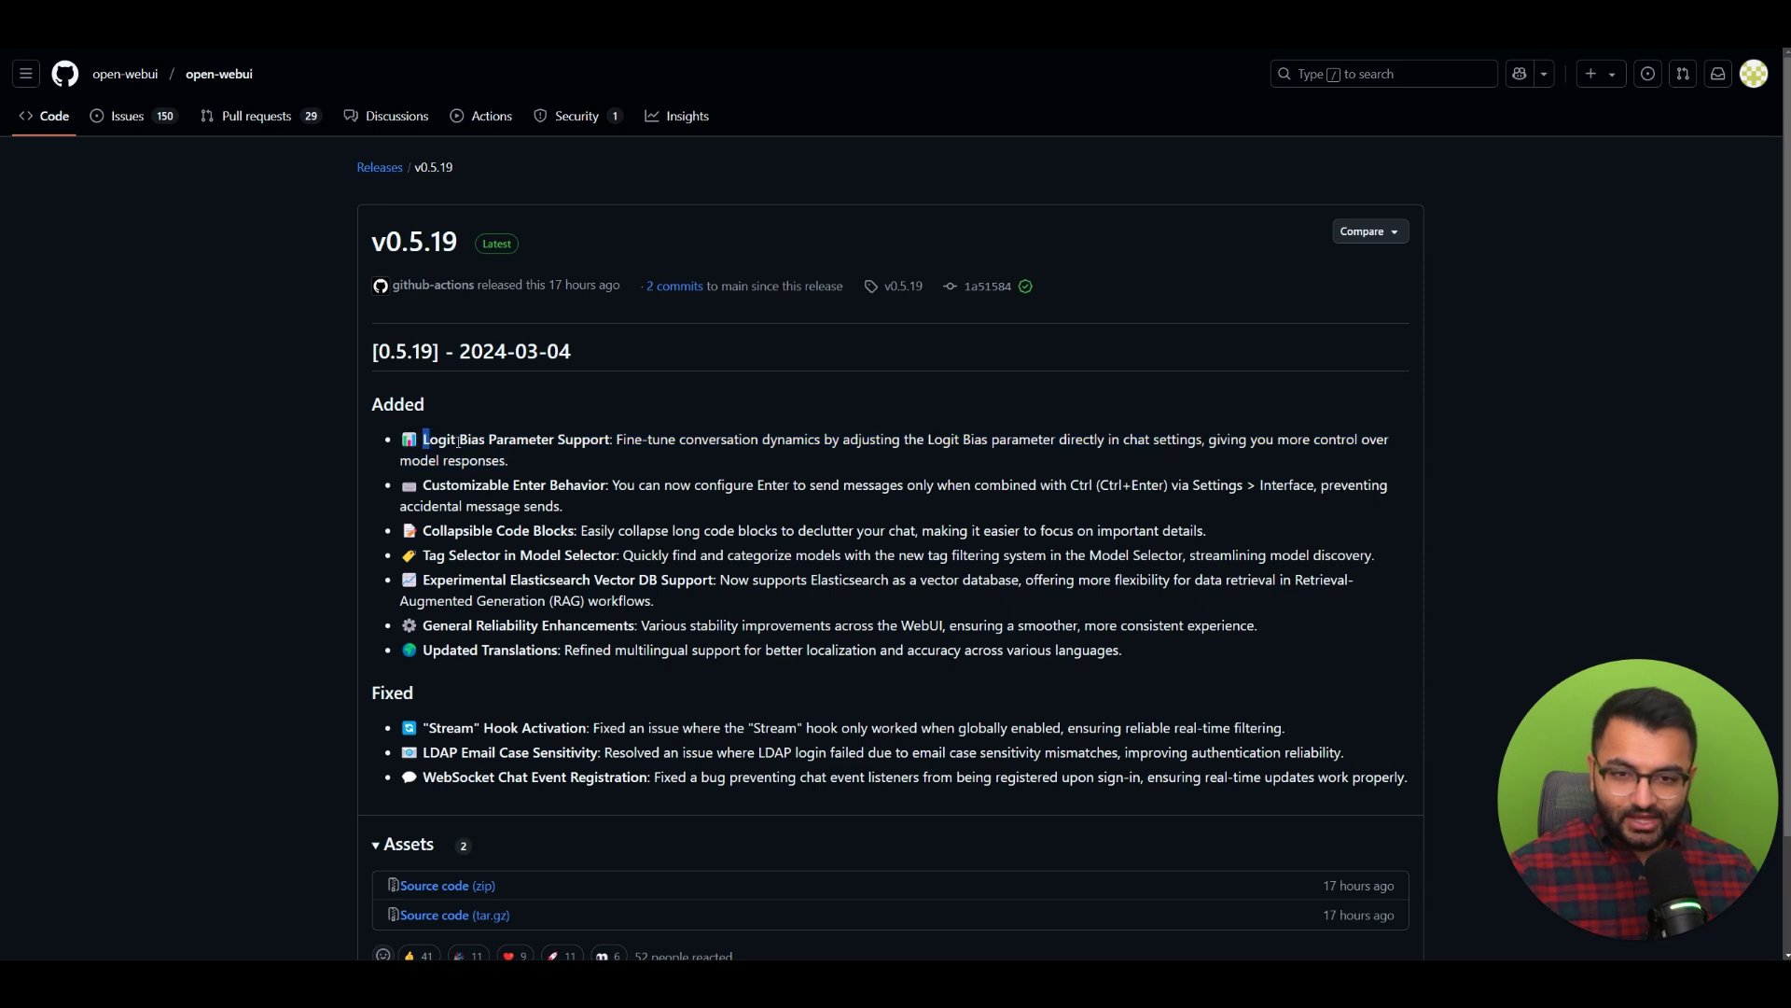
drag(458, 442, 674, 443)
click(661, 447)
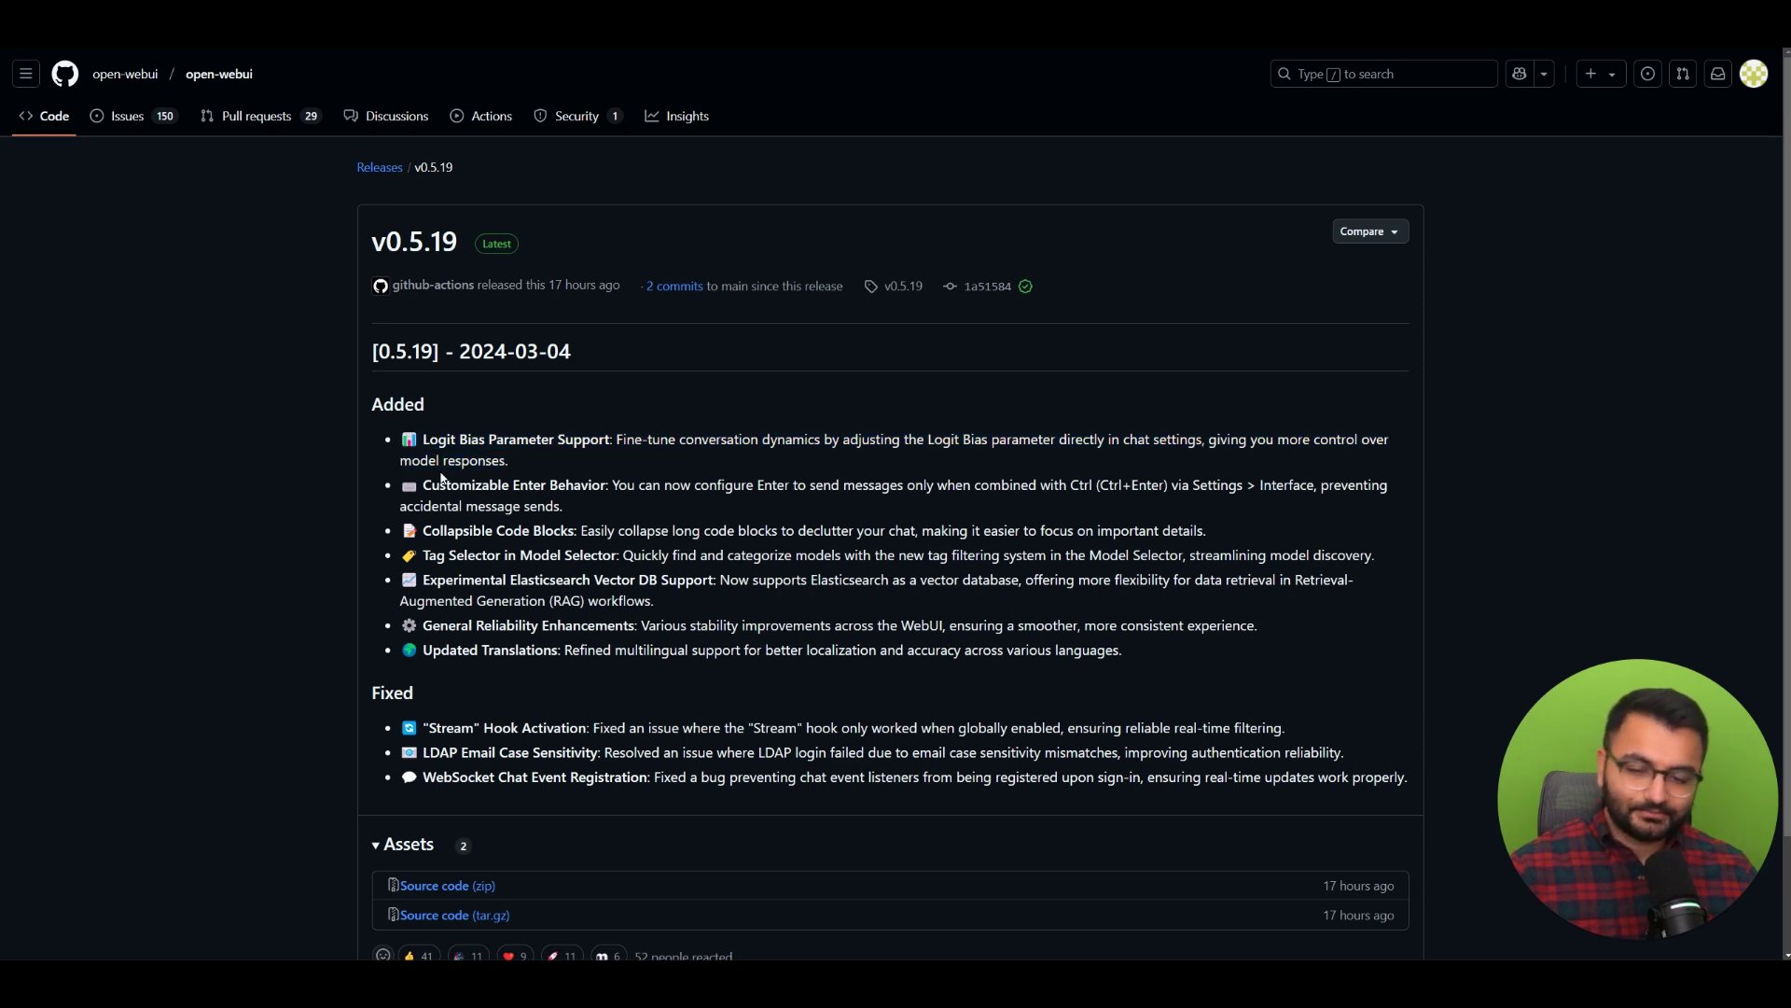
drag(404, 494, 624, 489)
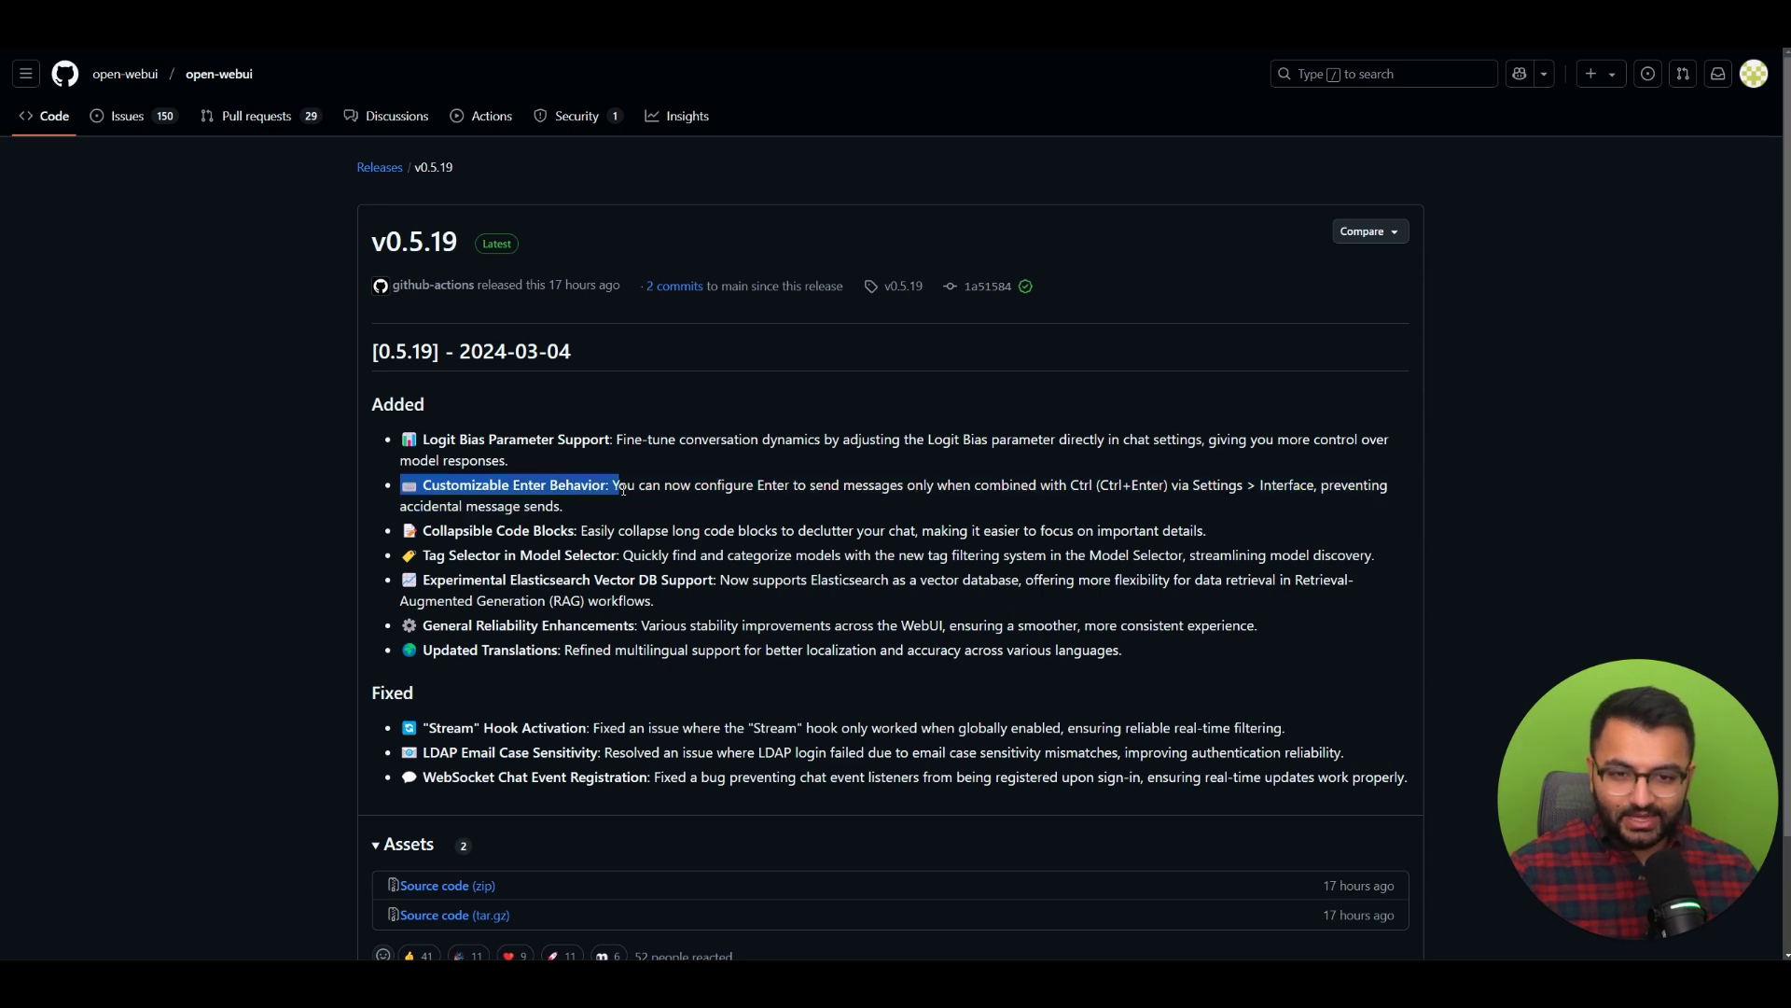
click(623, 489)
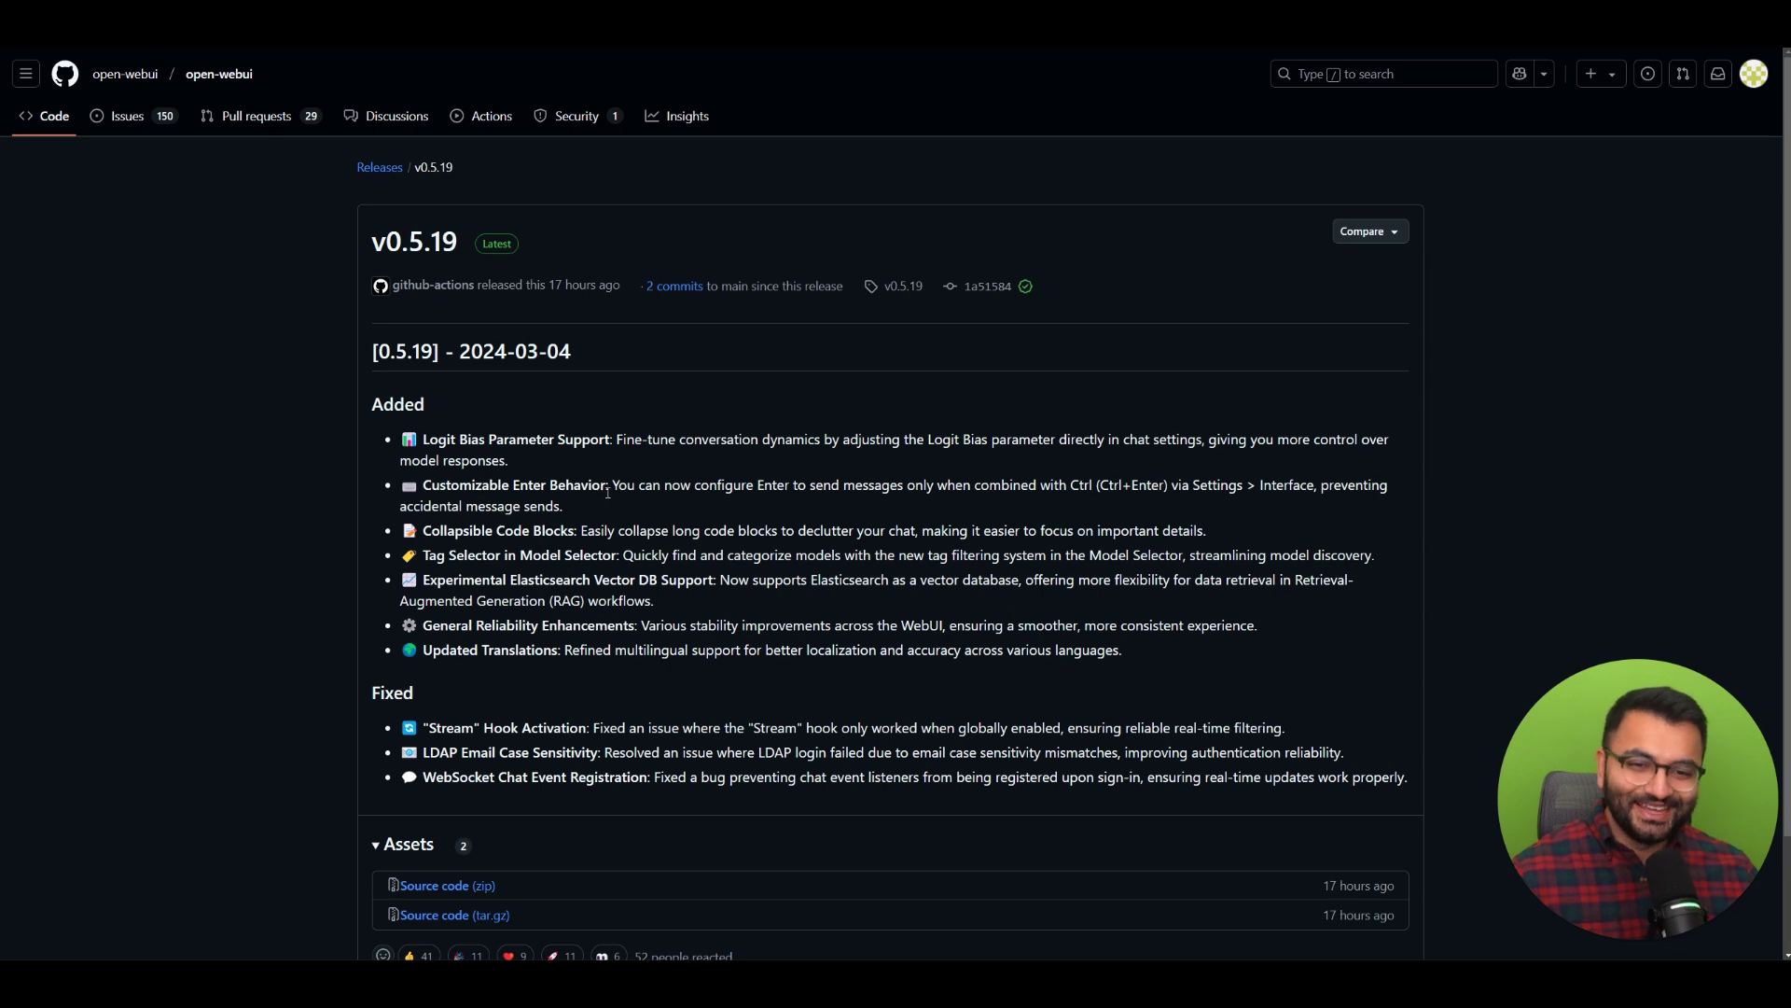
drag(615, 486, 1218, 486)
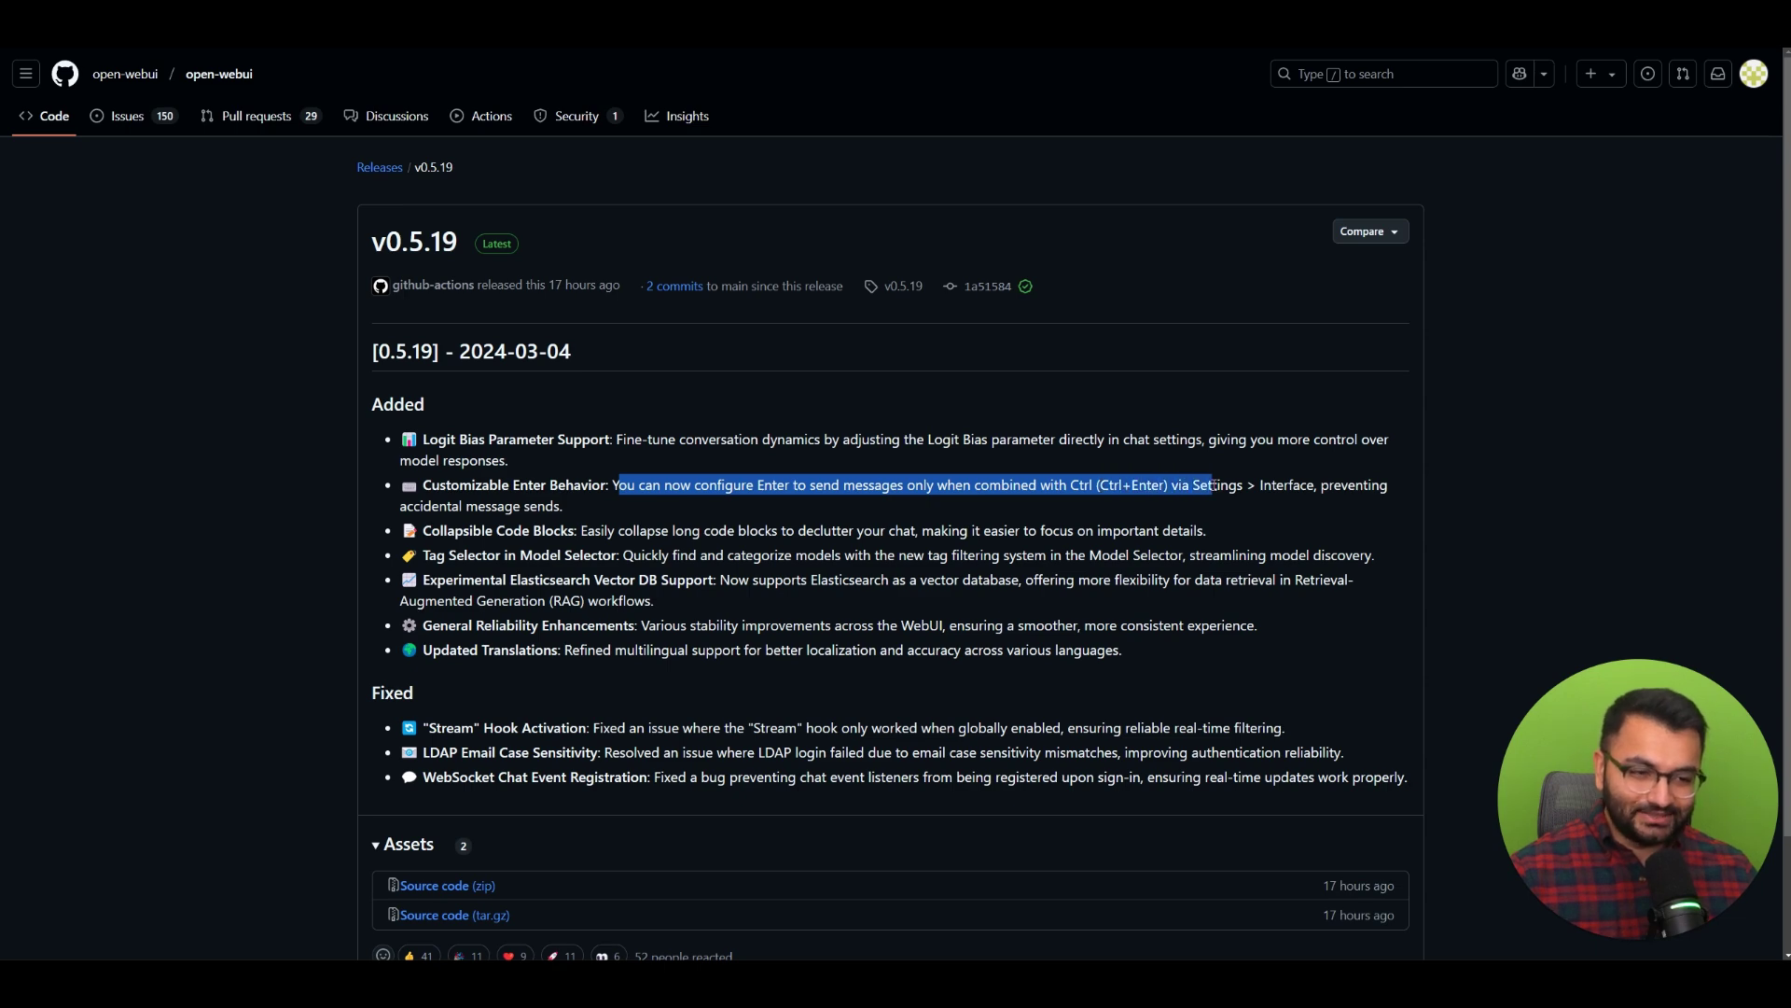
click(1218, 486)
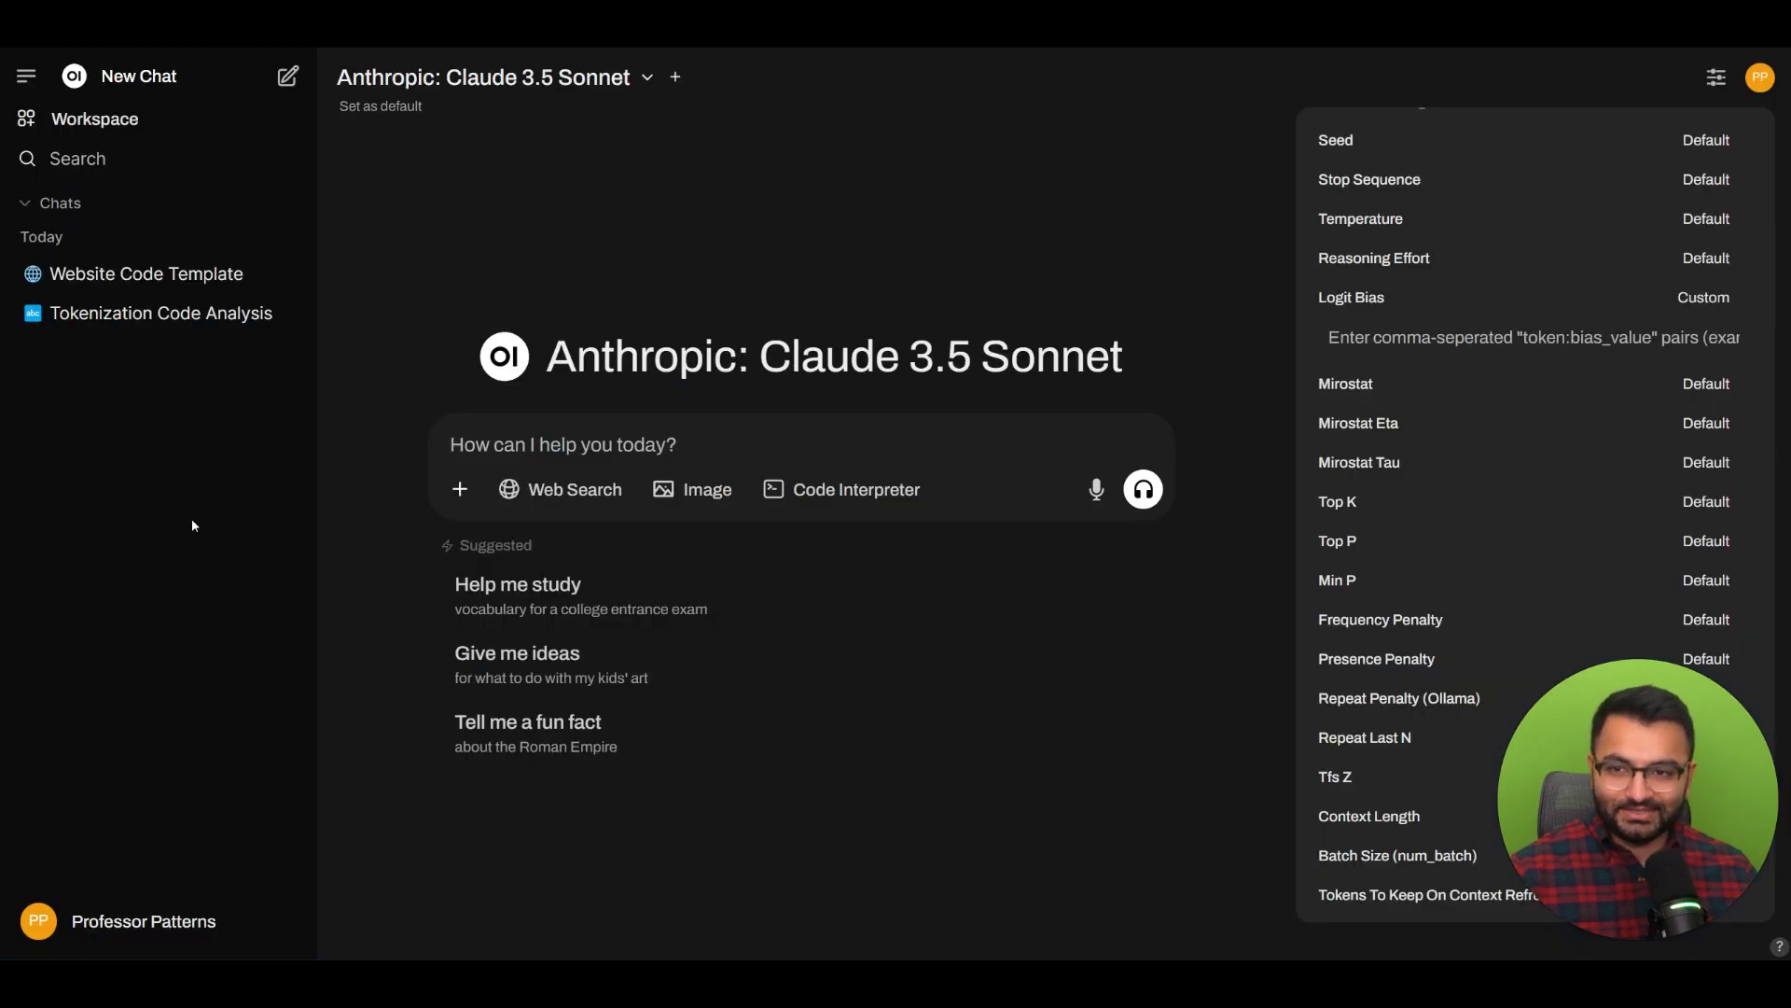
click(130, 921)
click(166, 620)
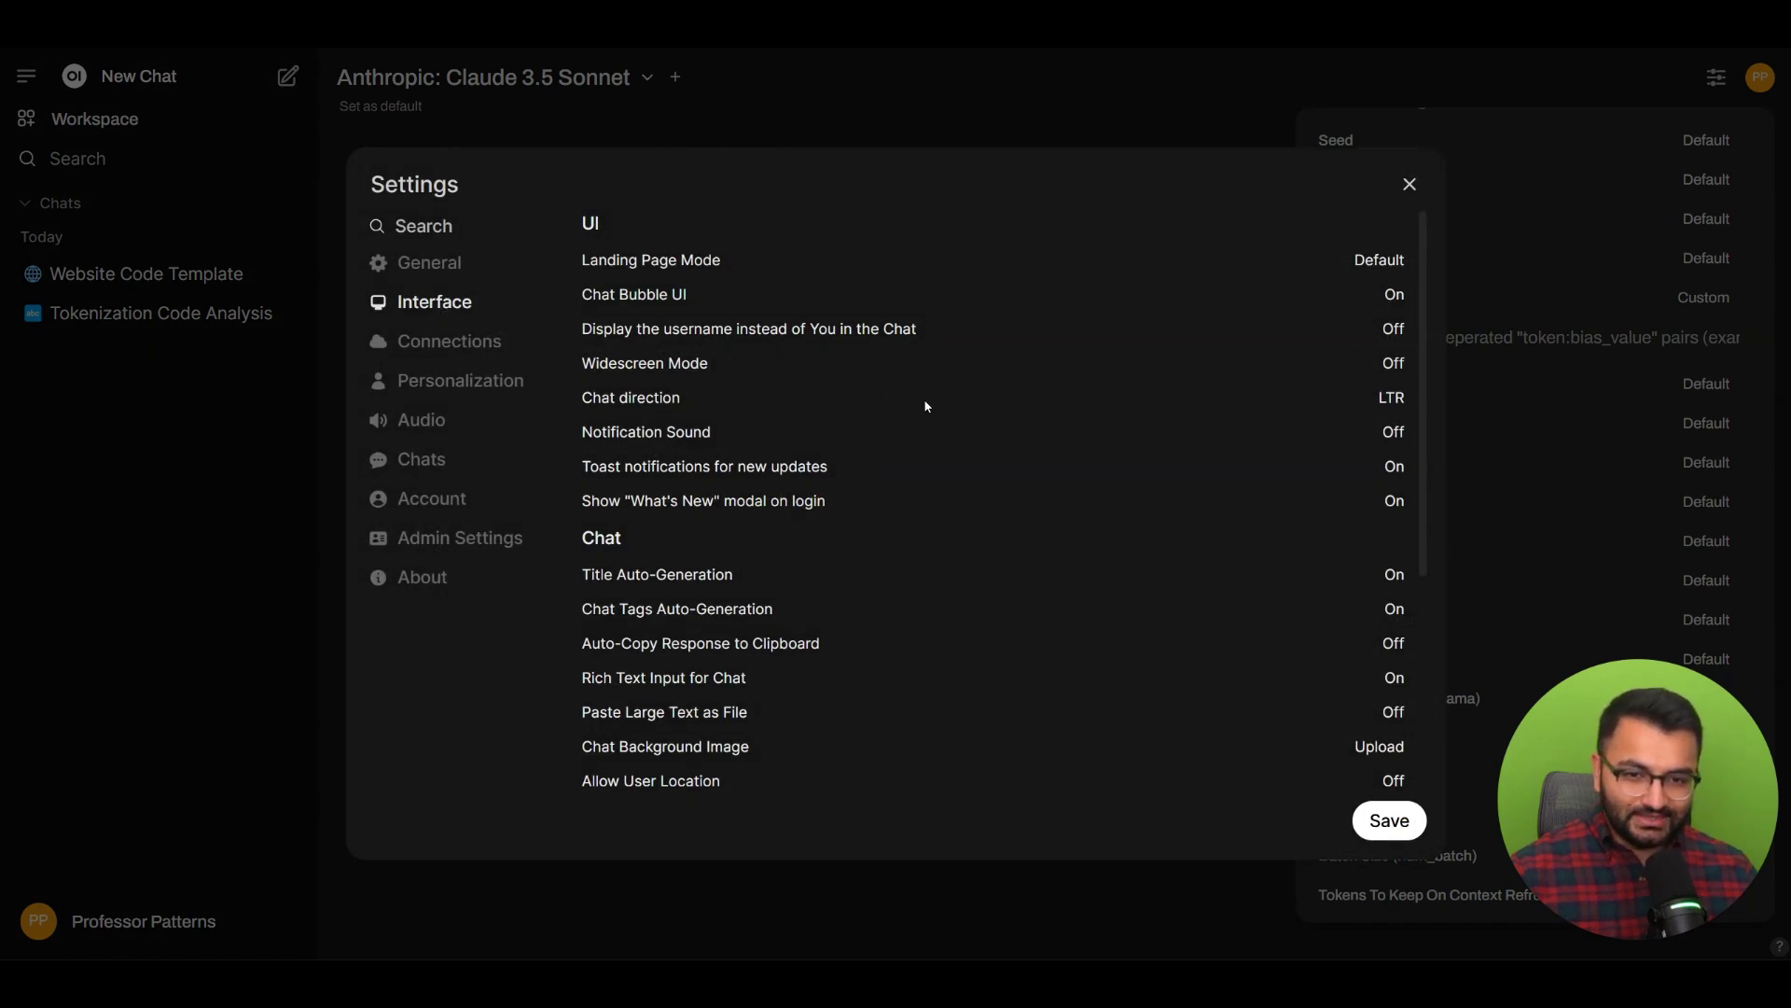
scroll(927, 407, down, 3)
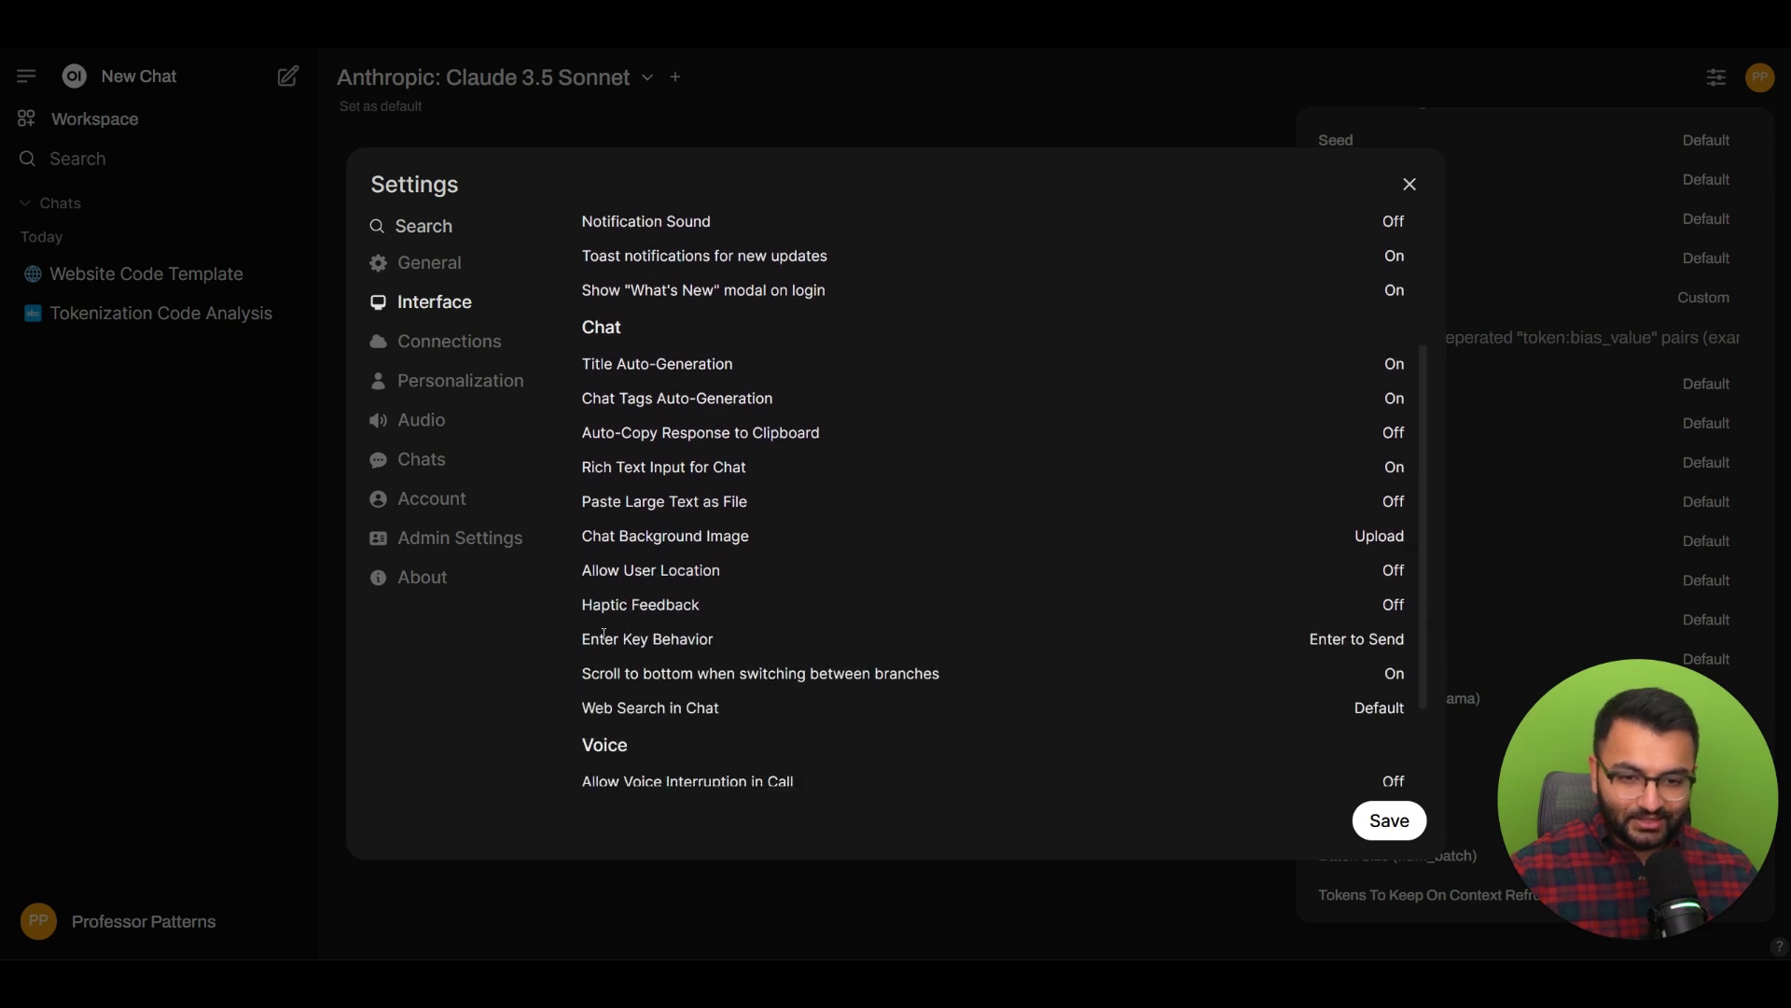
click(1345, 642)
click(1350, 642)
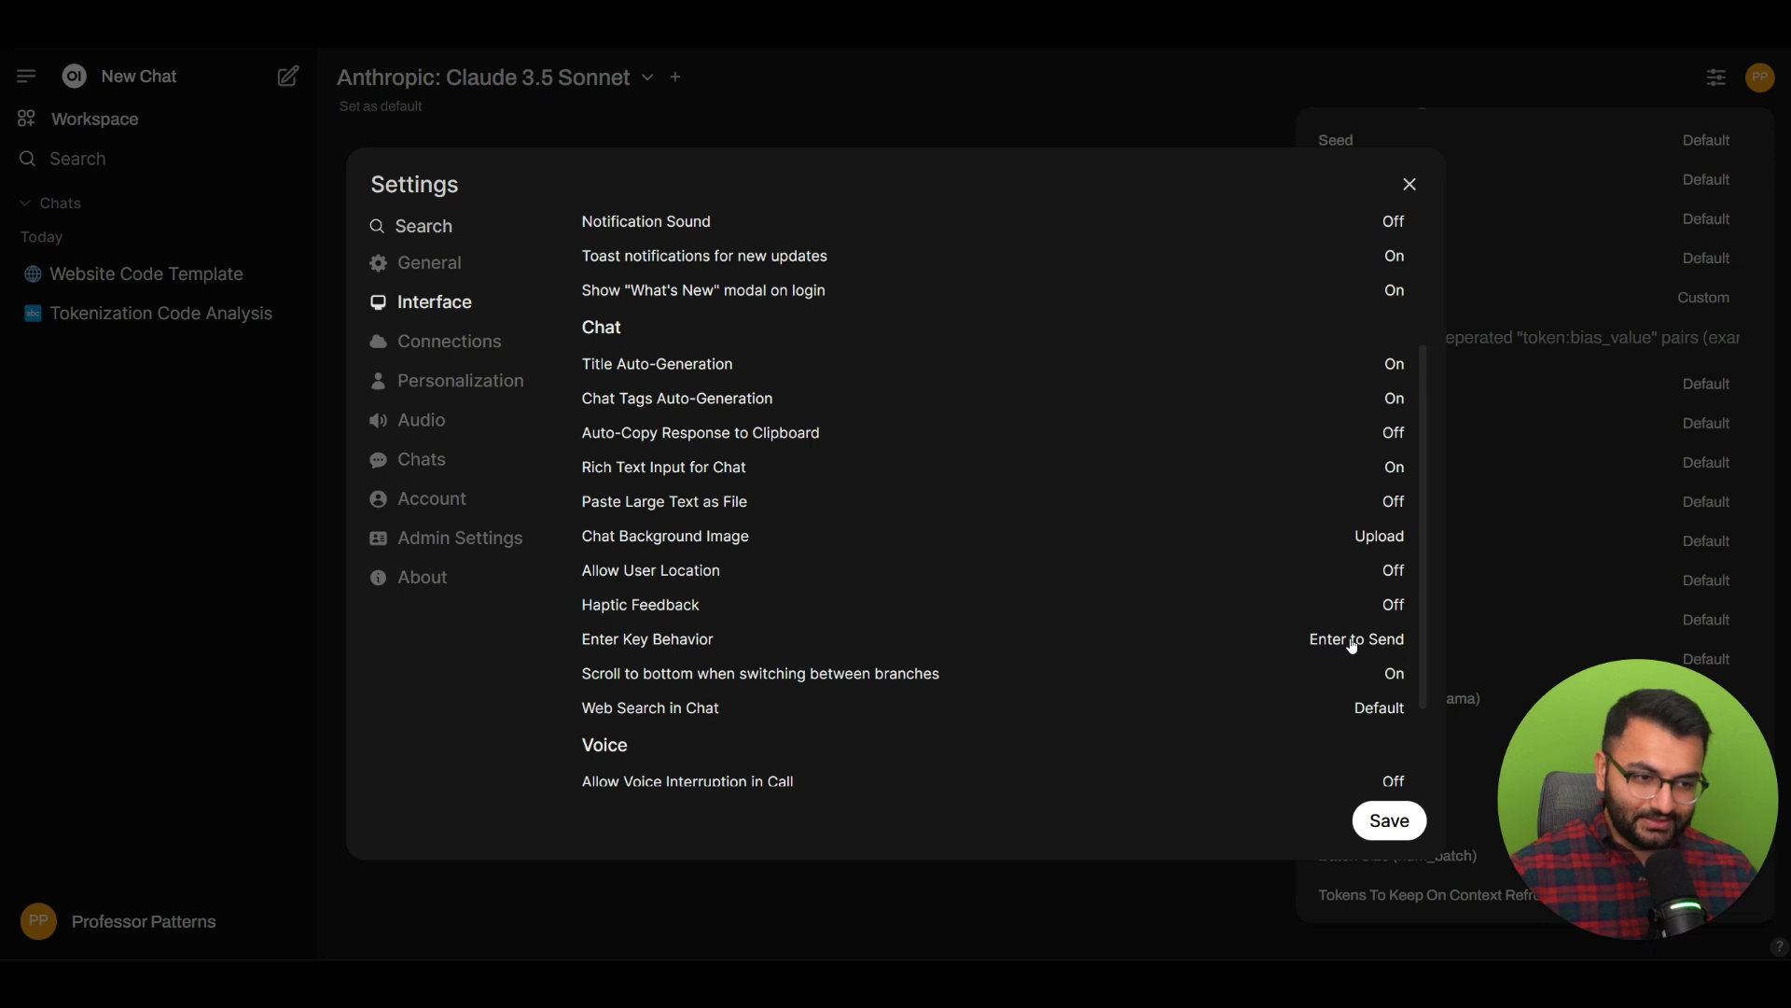
click(1526, 187)
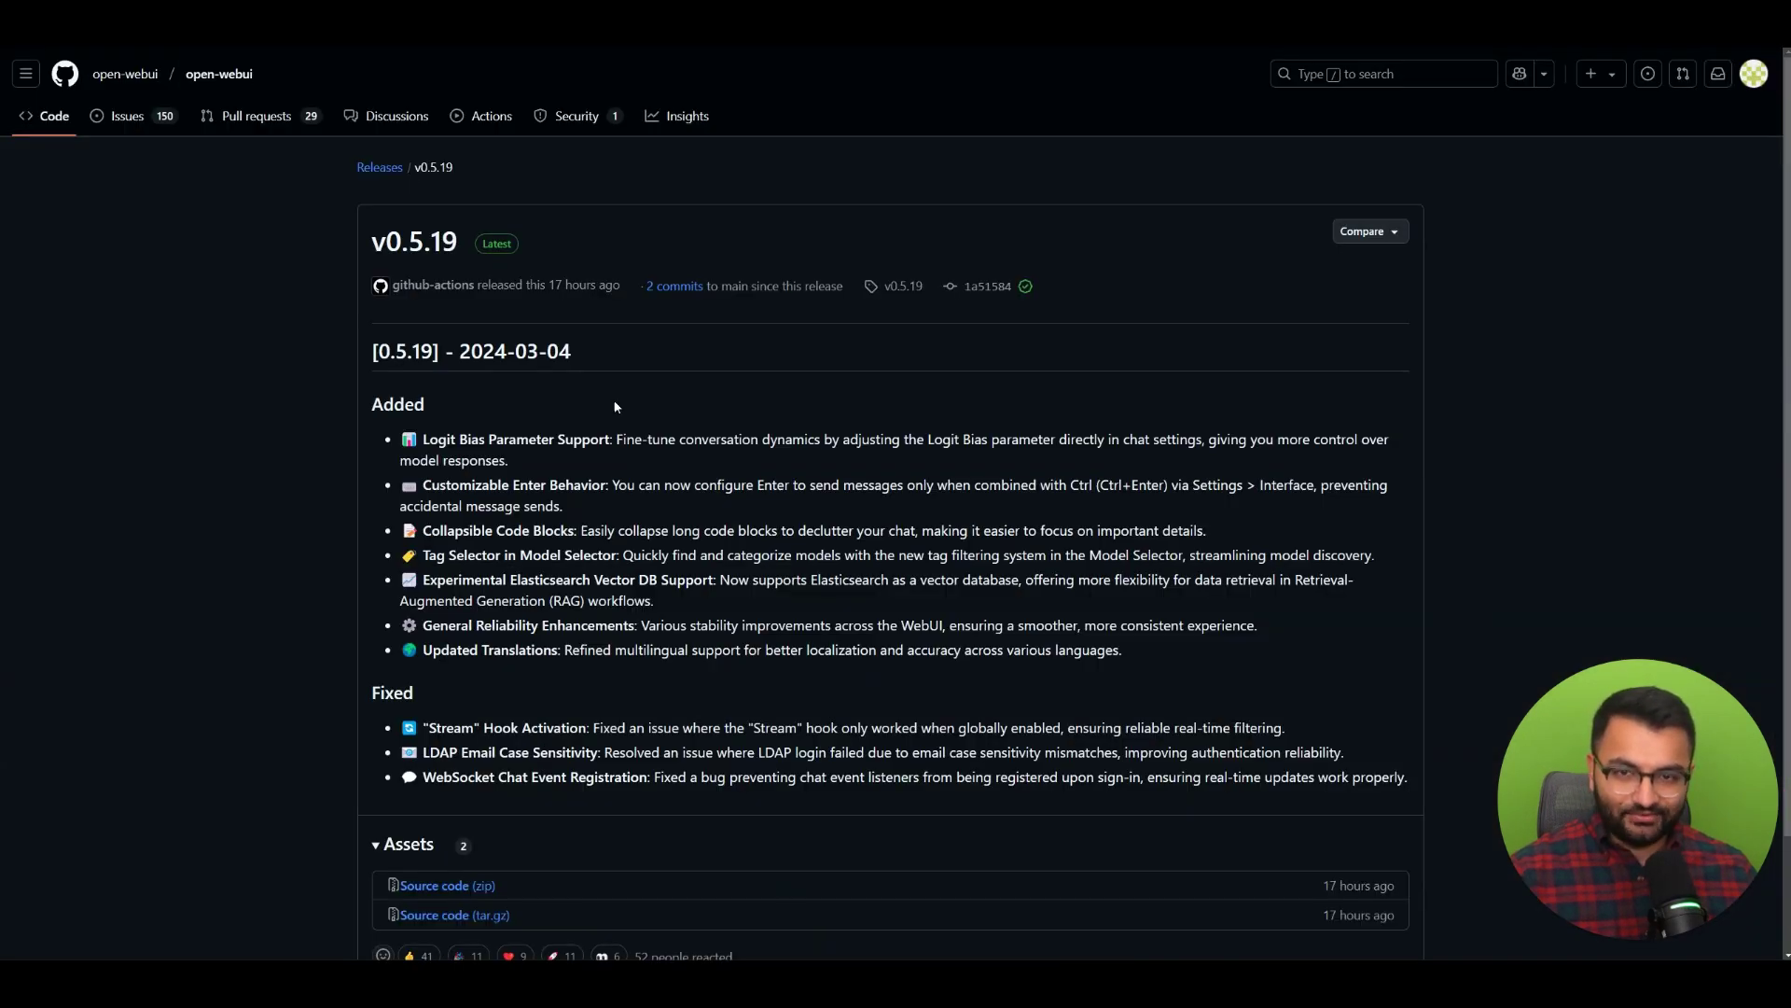
Highlight the Collapsible Code Blocks entry in the v0.5.19 Added list
drag(394, 529, 1044, 530)
click(469, 301)
click(561, 308)
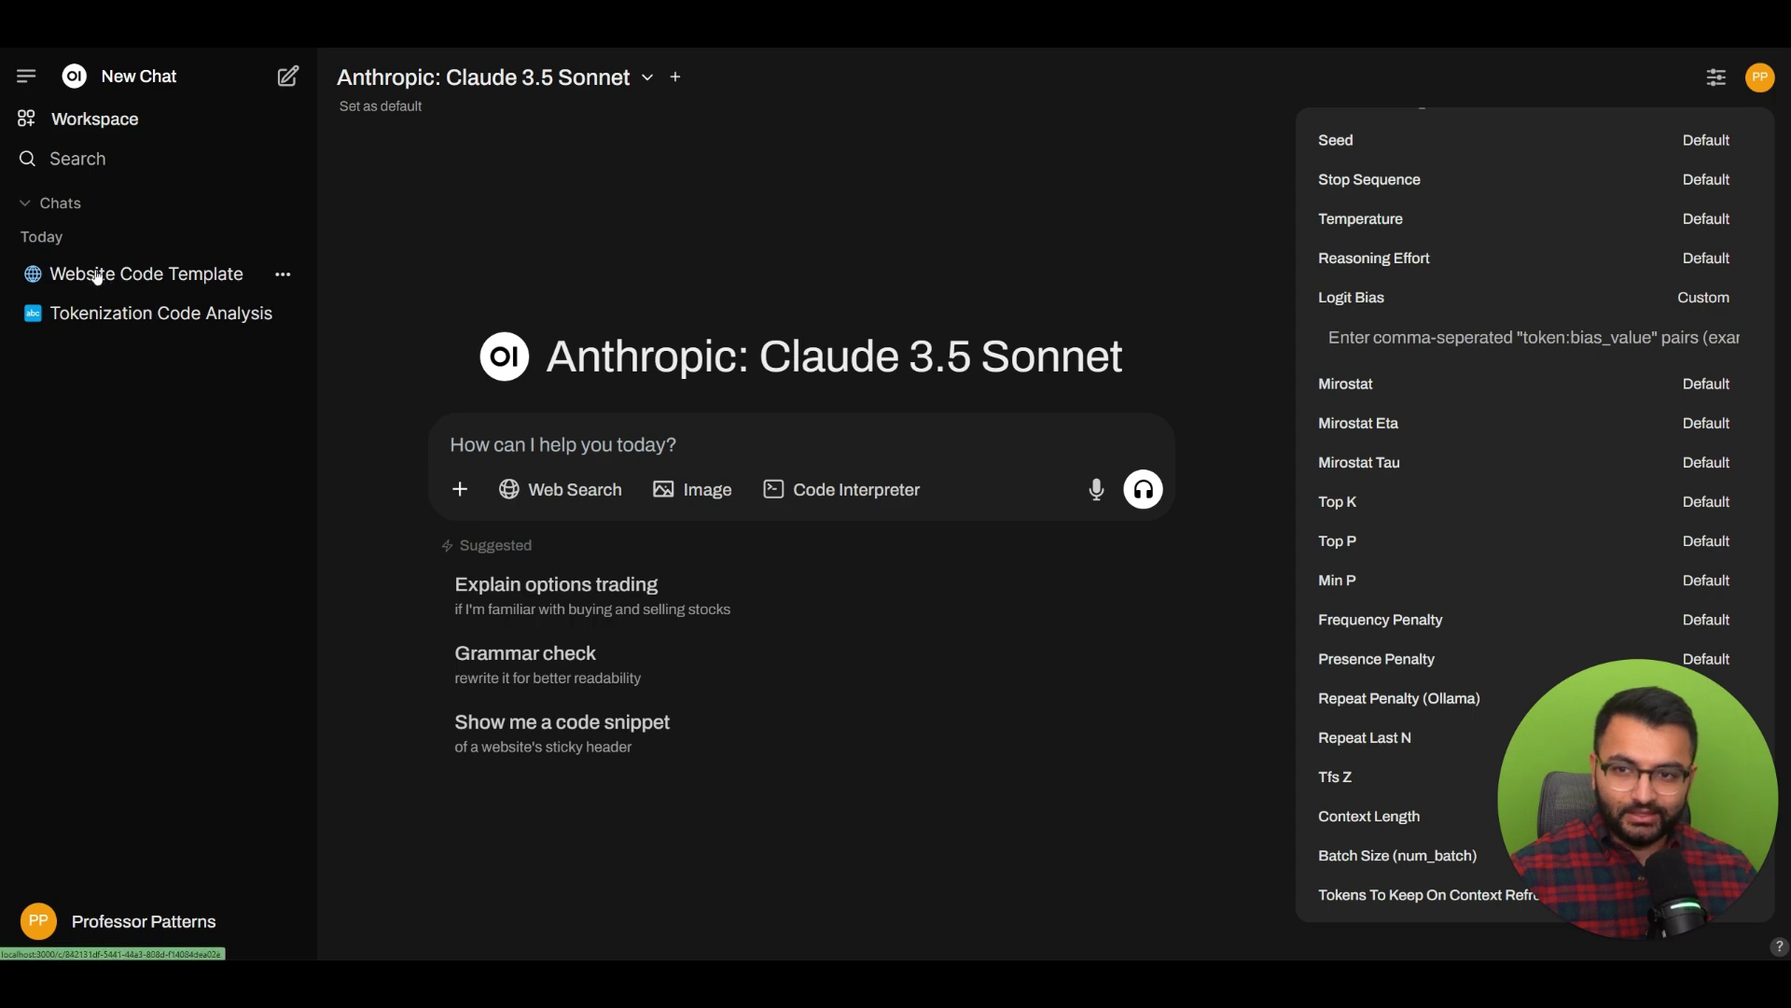
Open the Website Code Template chat and collapse its long html code block
click(96, 274)
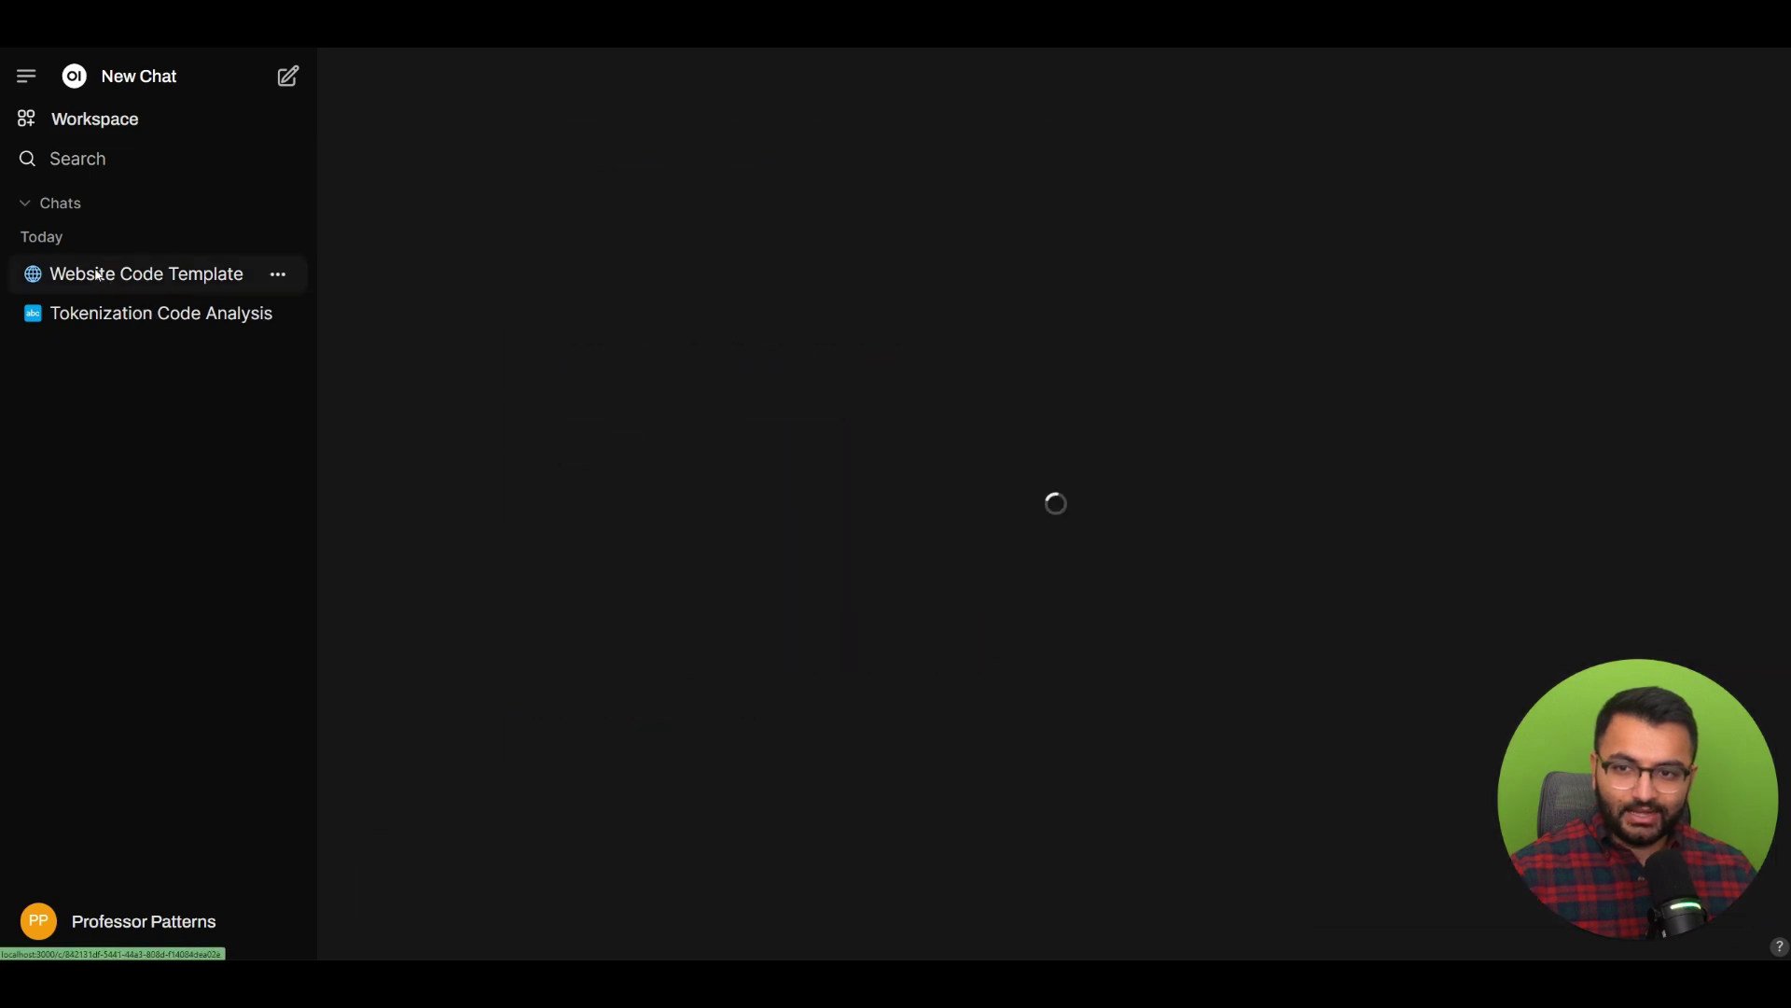
scroll(1017, 480, up, 15)
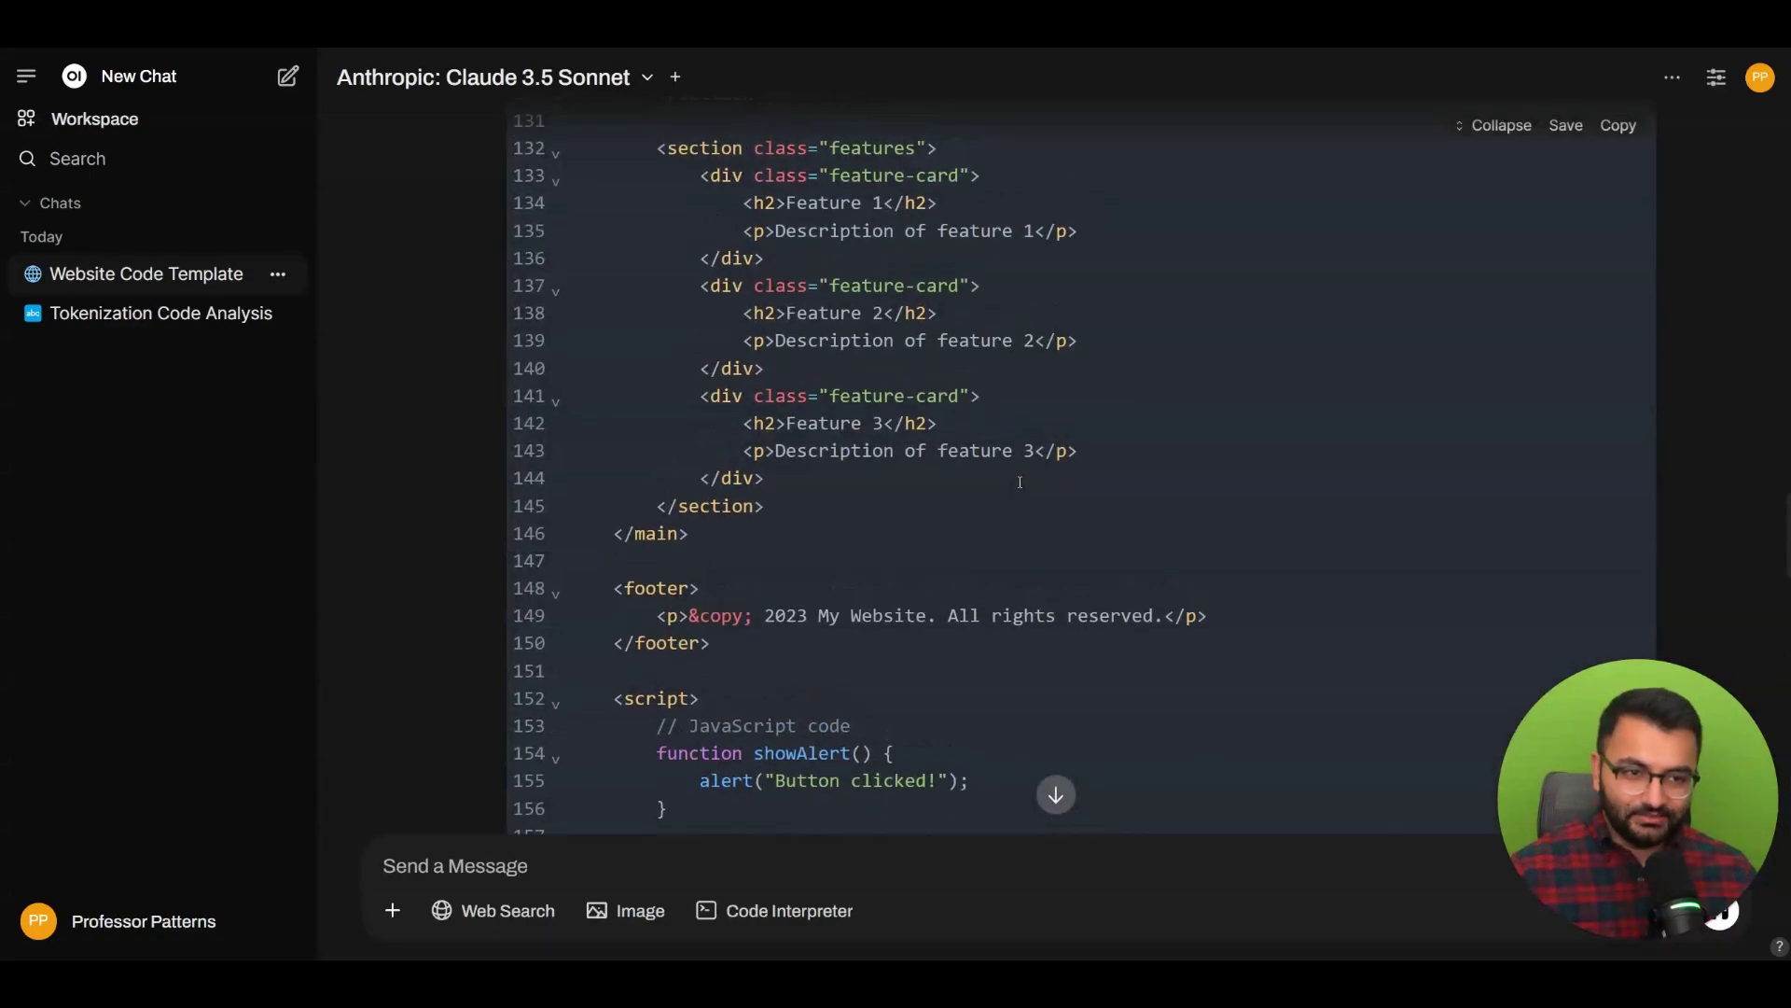
scroll(1020, 480, up, 20)
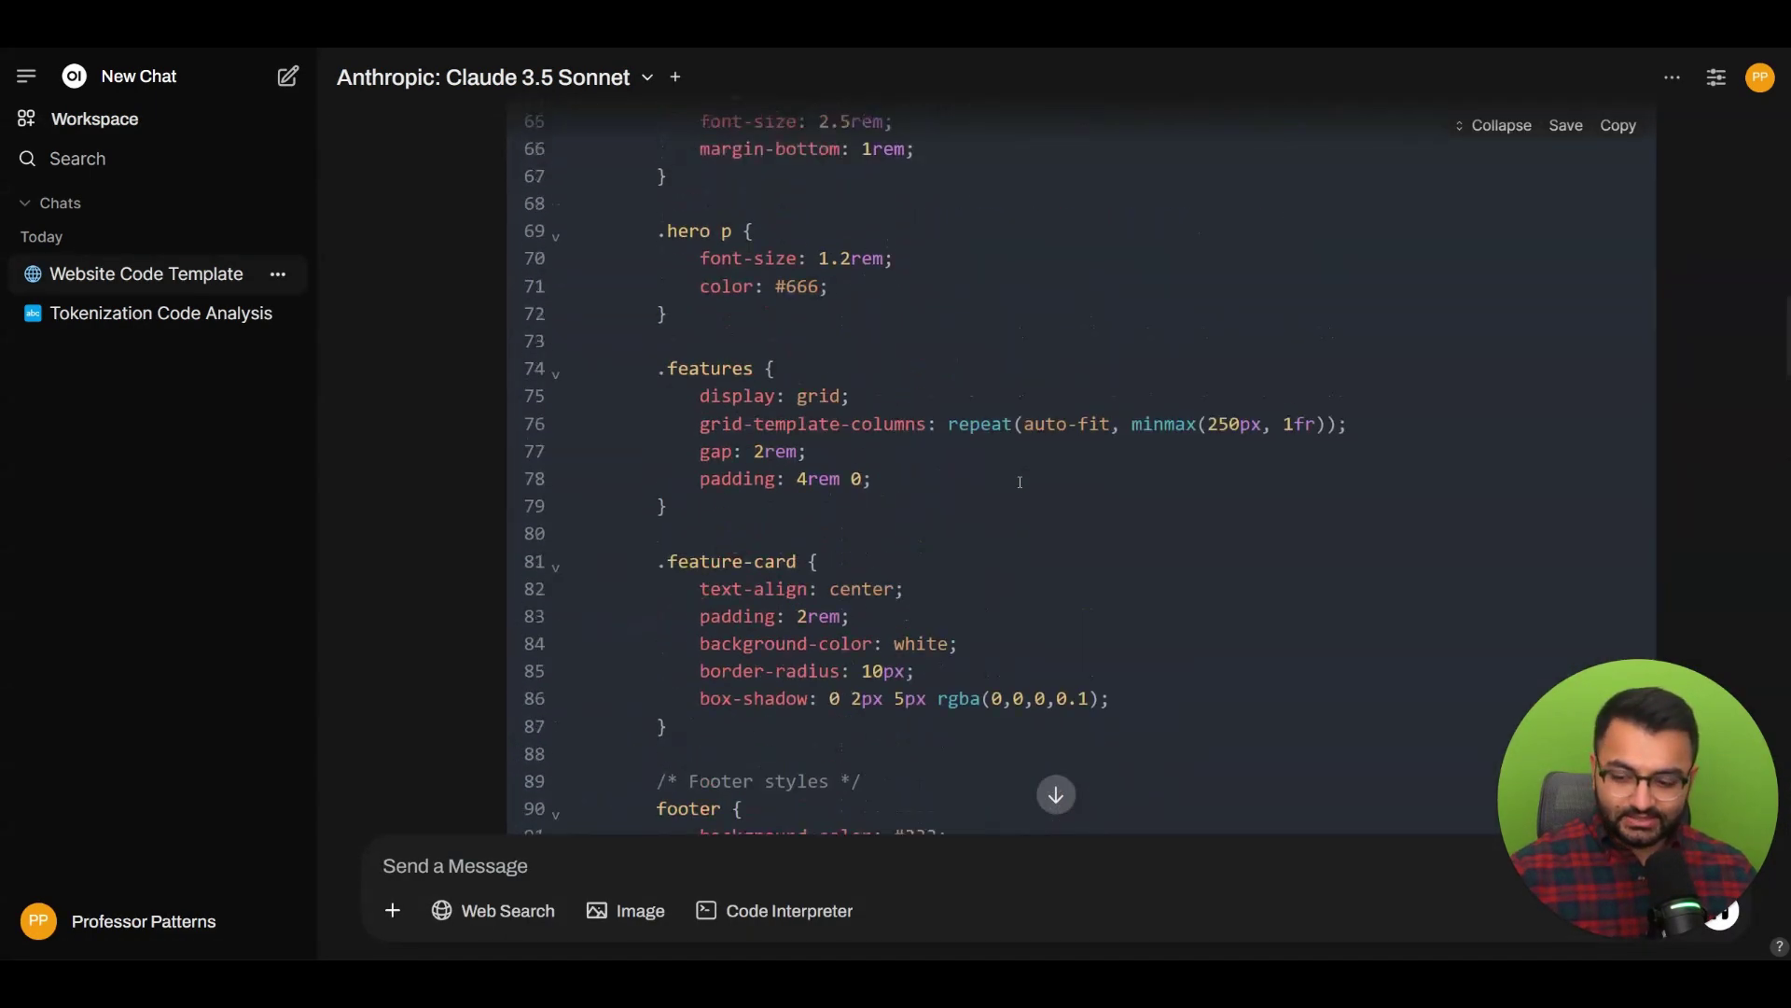
scroll(1019, 482, up, 20)
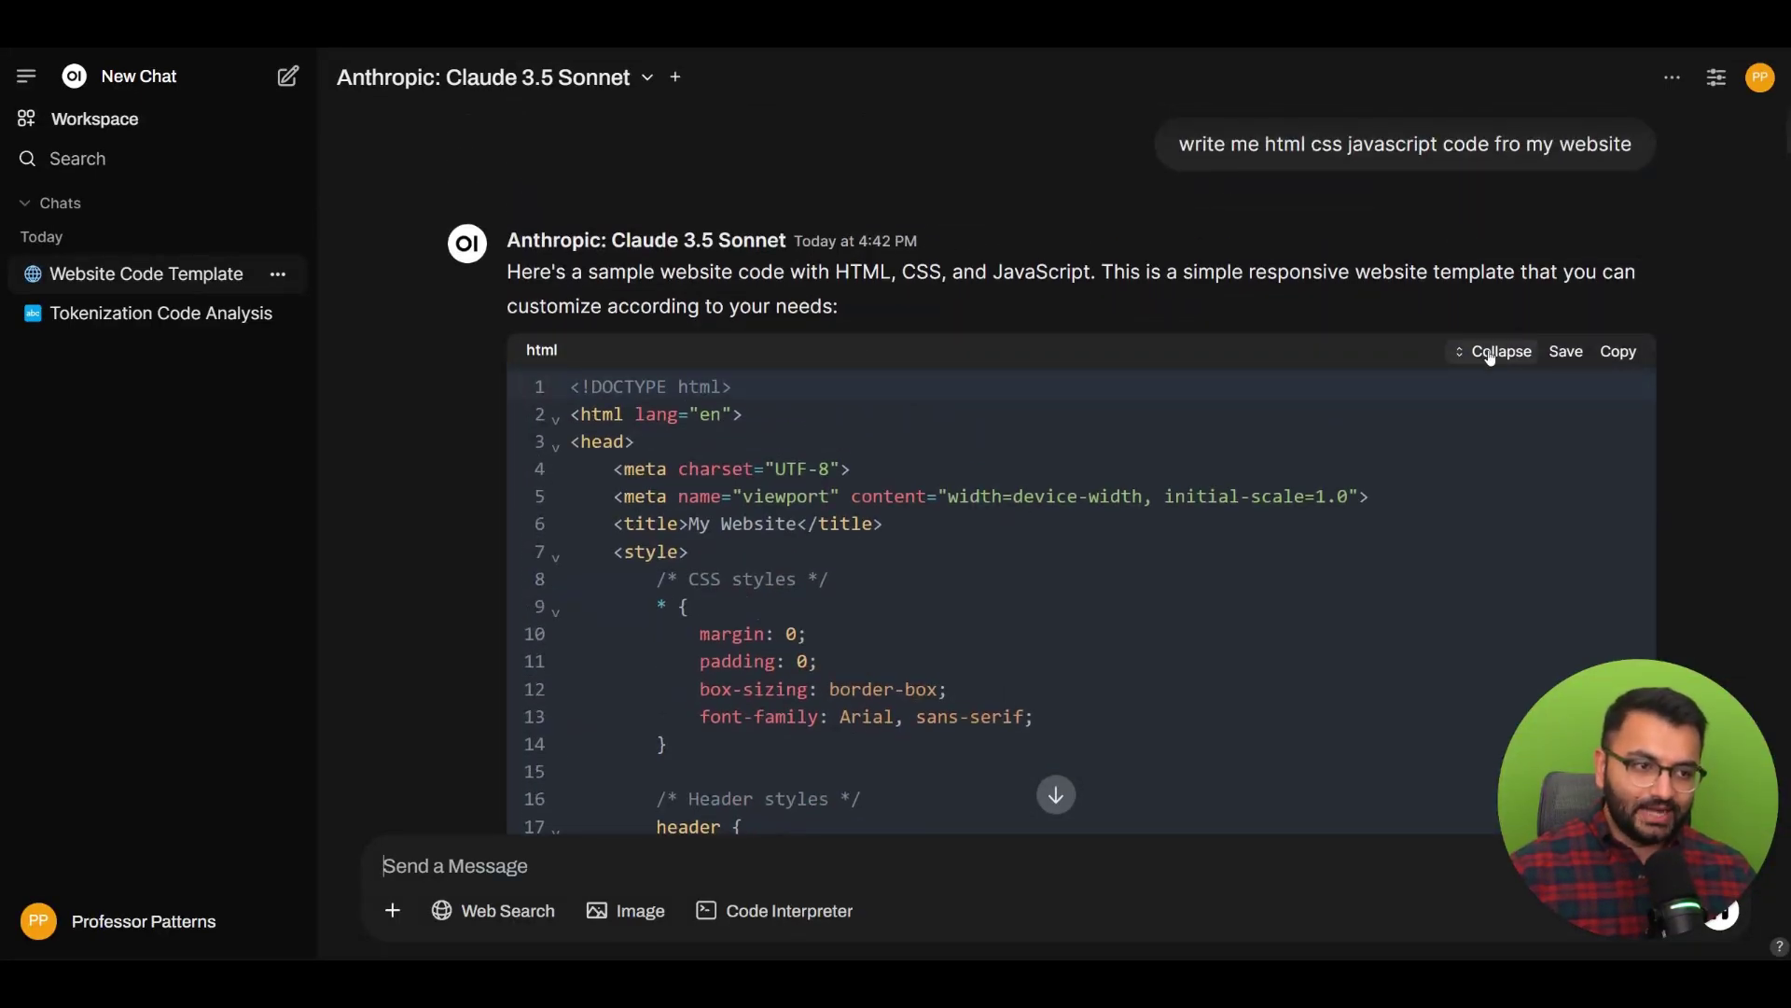
click(1496, 351)
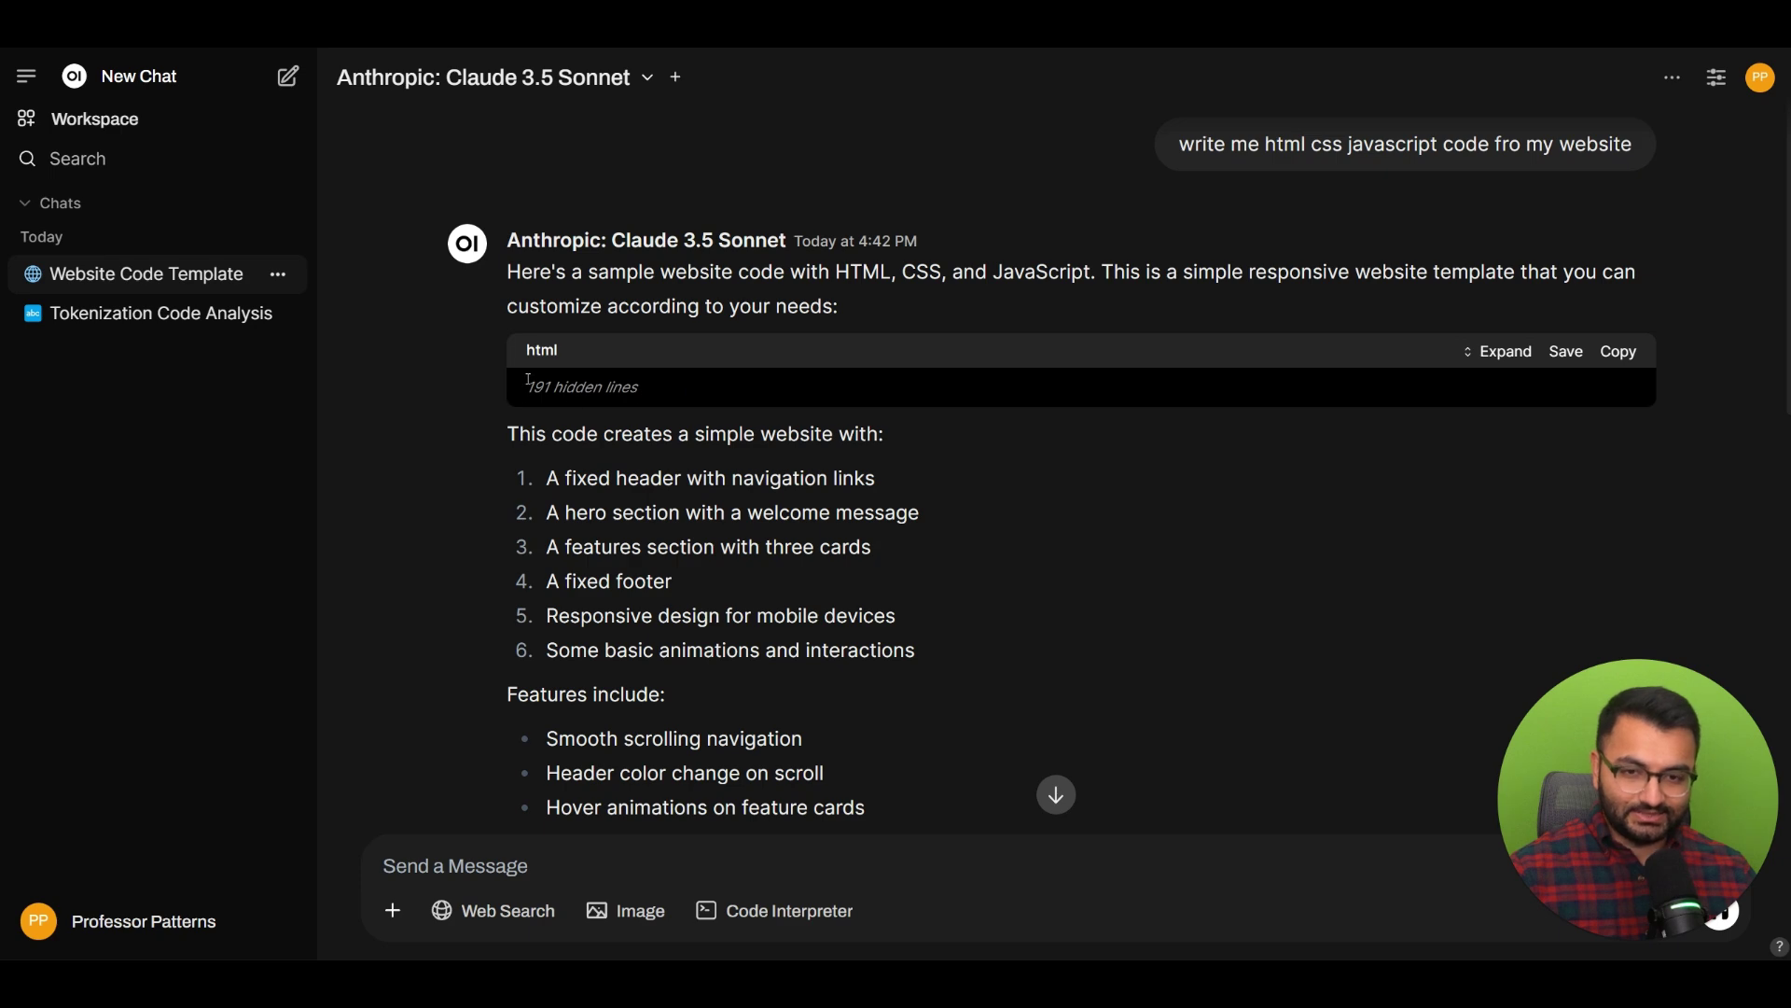
Select the 191 hidden lines placeholder and the first five website feature items
drag(529, 381, 653, 390)
drag(628, 479, 858, 640)
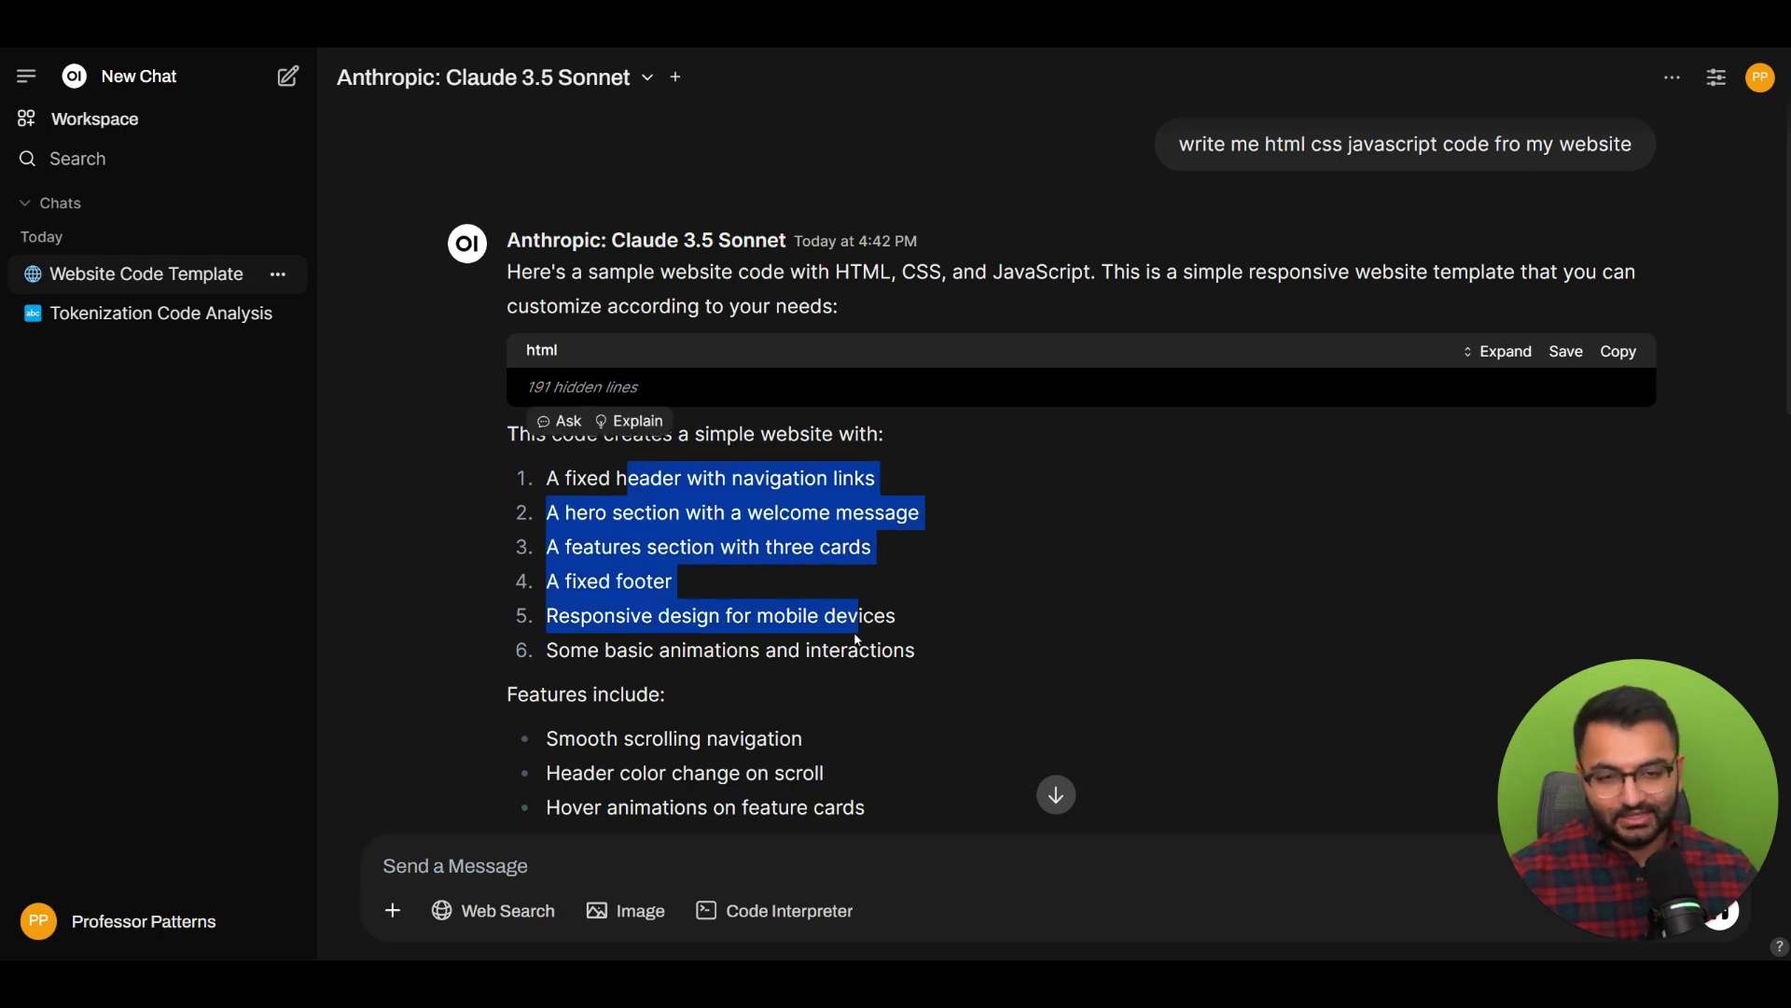
click(797, 617)
scroll(946, 510, down, 10)
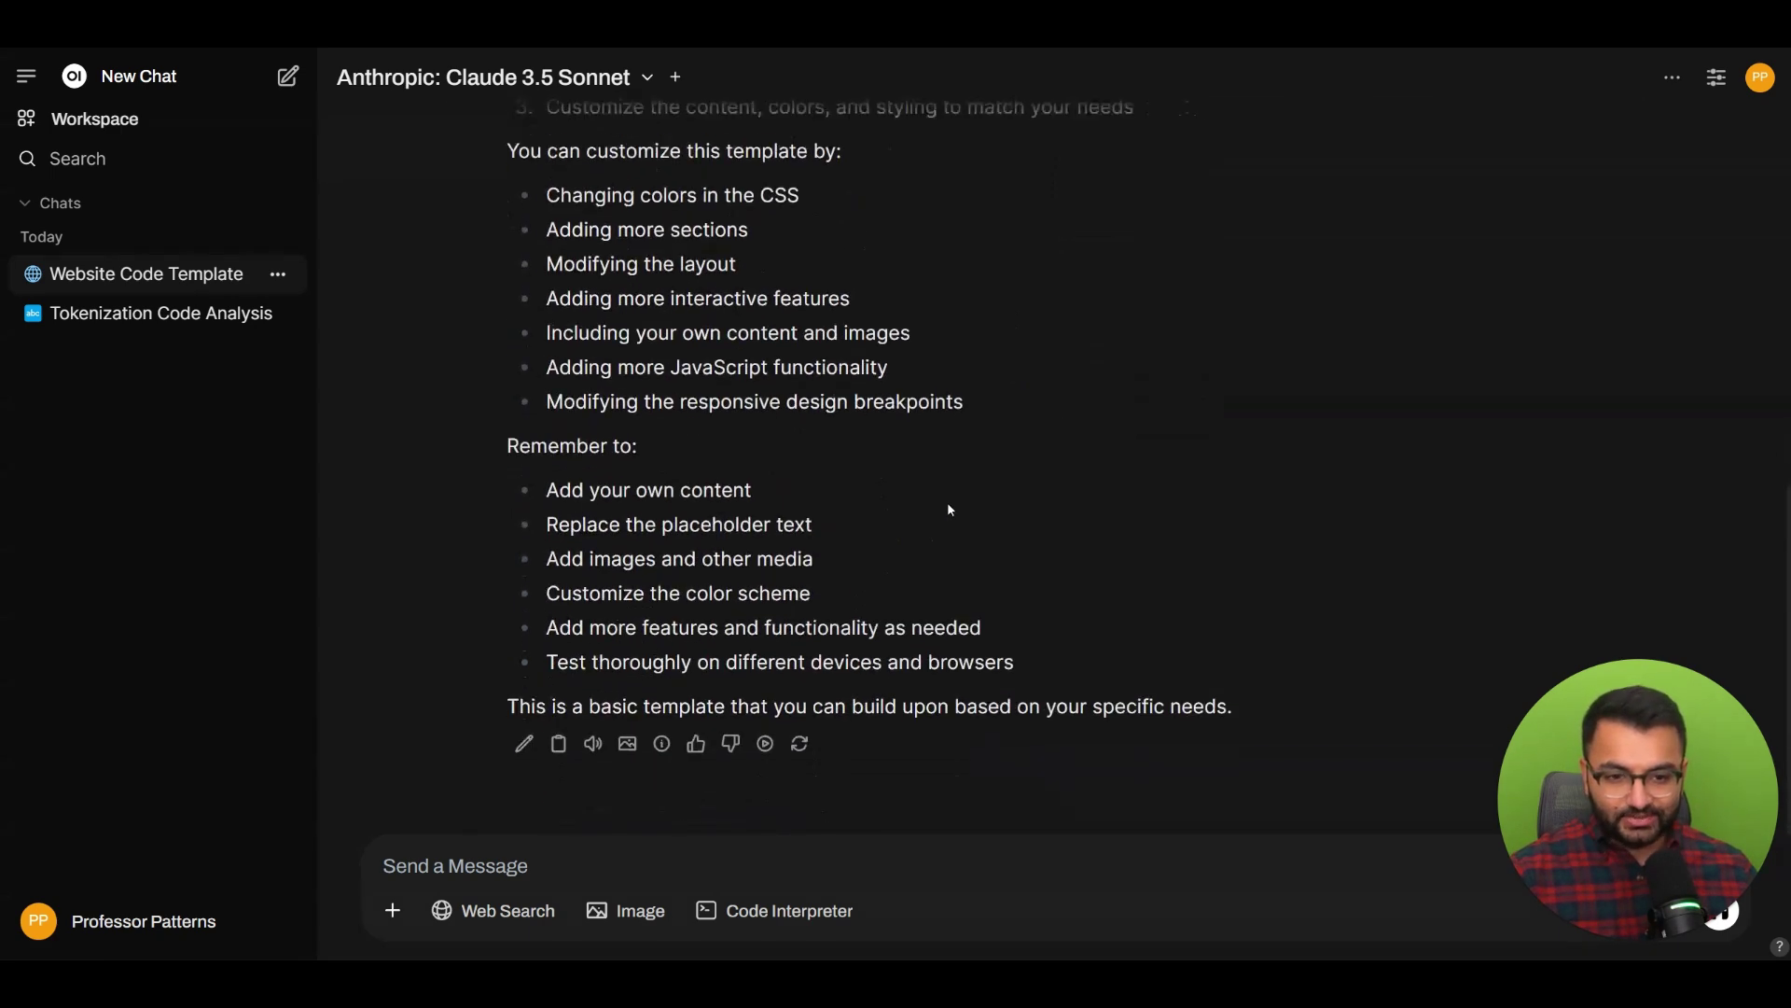
scroll(948, 502, up, 10)
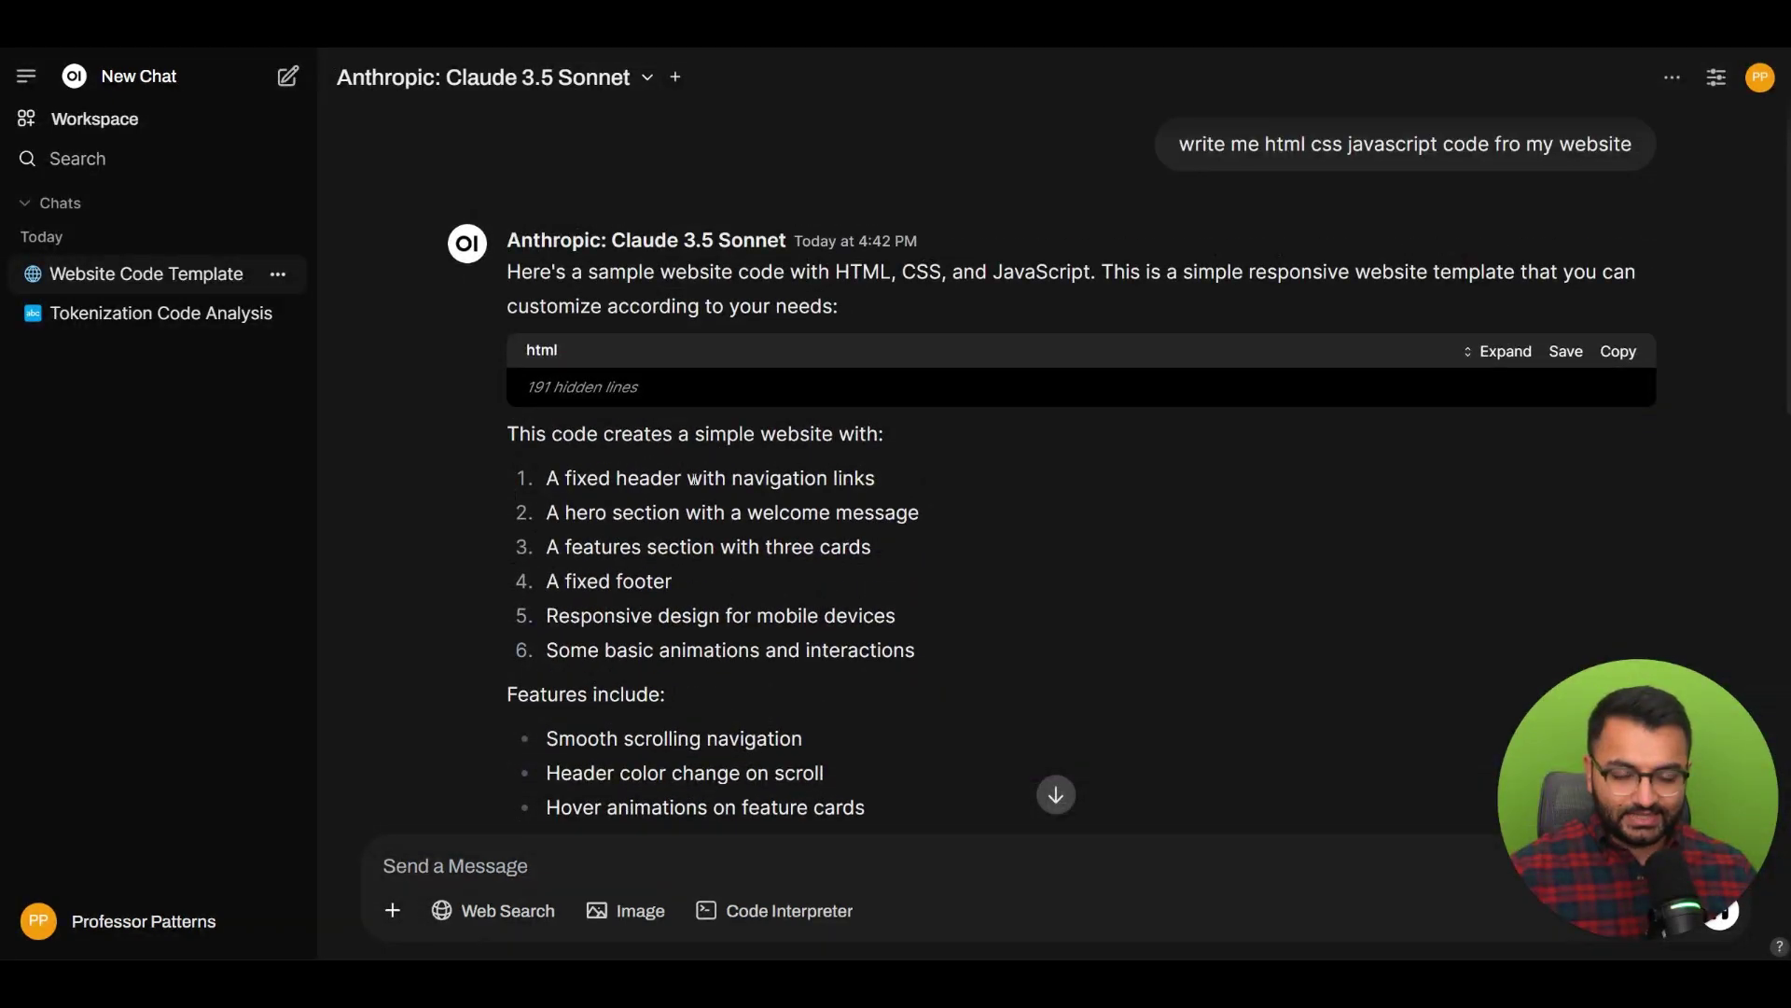
scroll(693, 478, down, 10)
scroll(808, 413, up, 5)
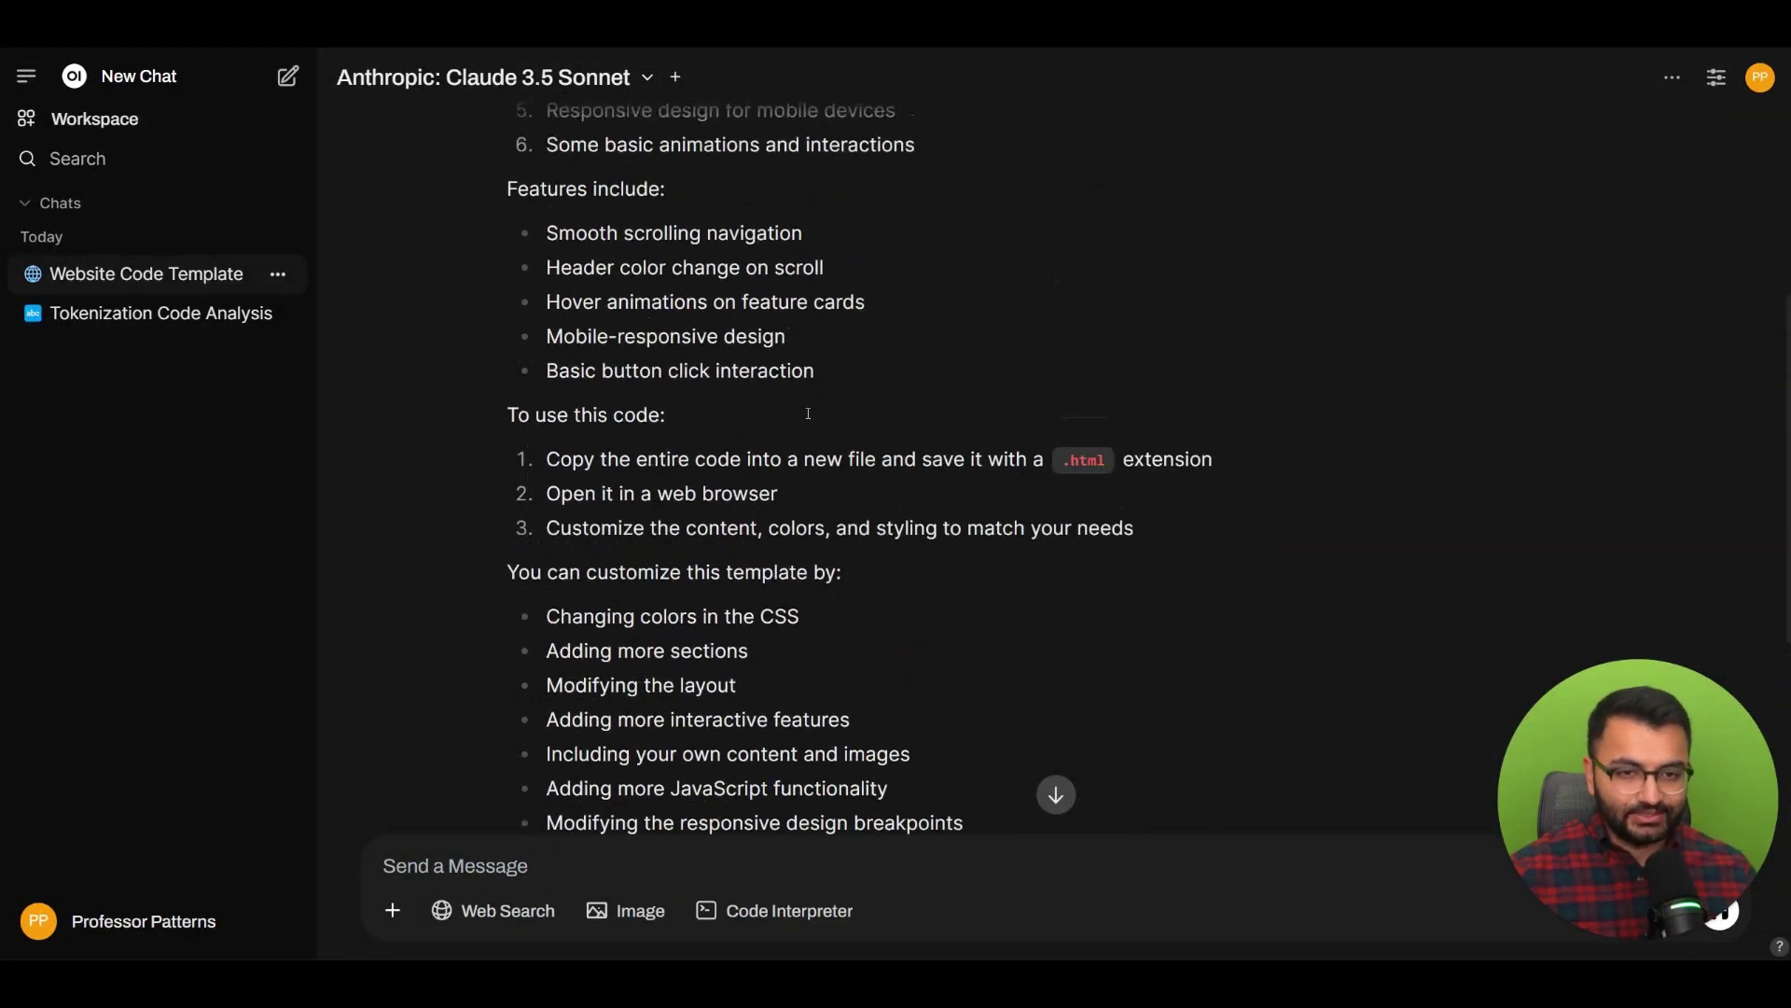
scroll(808, 413, up, 6)
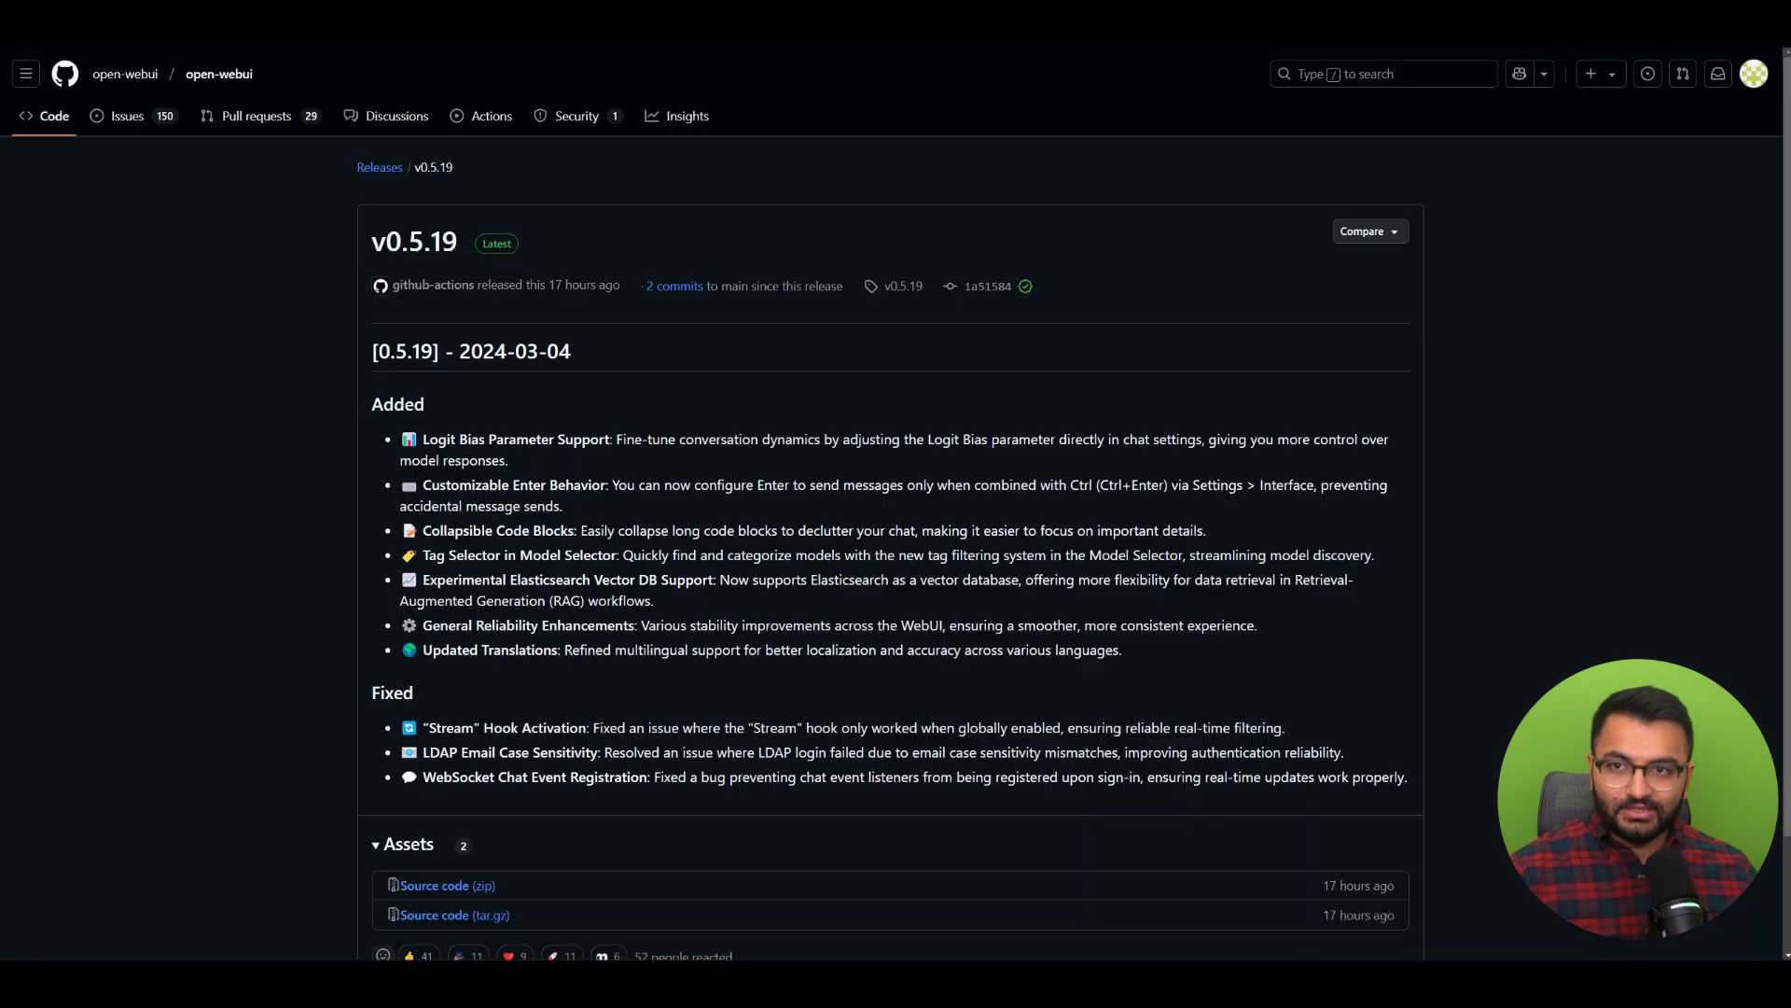
Highlight the Collapsible Code Blocks and Tag Selector in Model Selector entries
drag(399, 532, 799, 532)
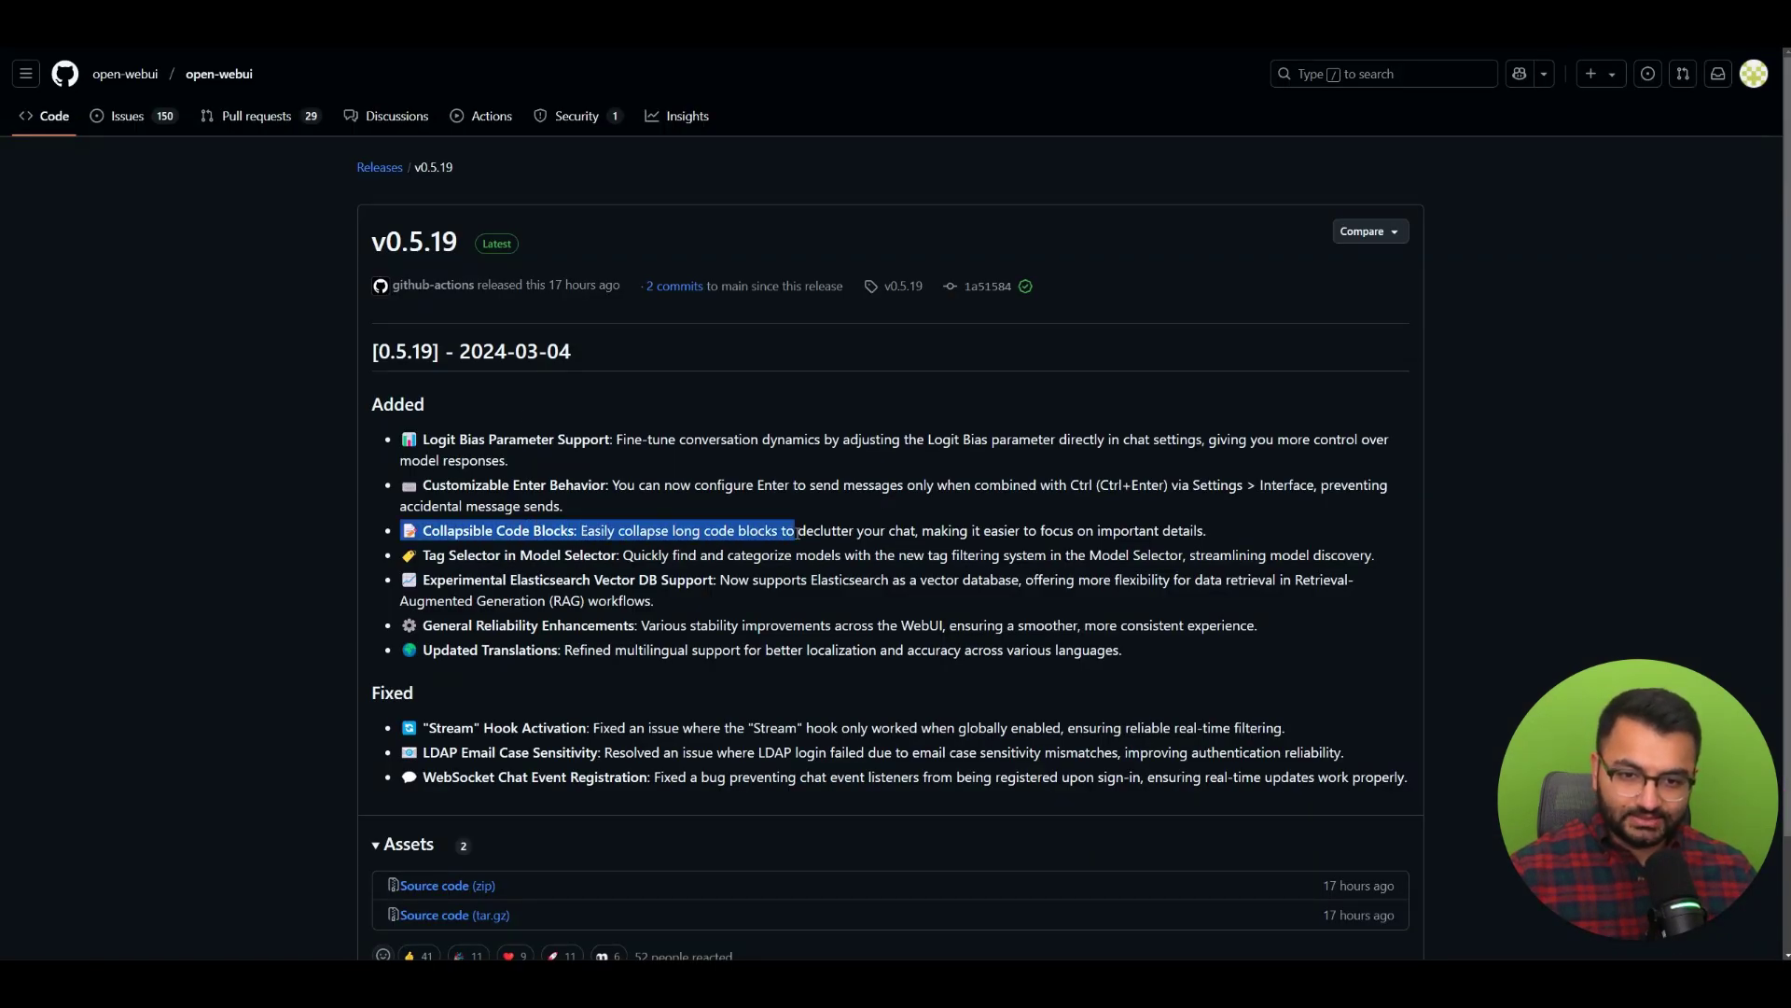
drag(395, 557, 1317, 553)
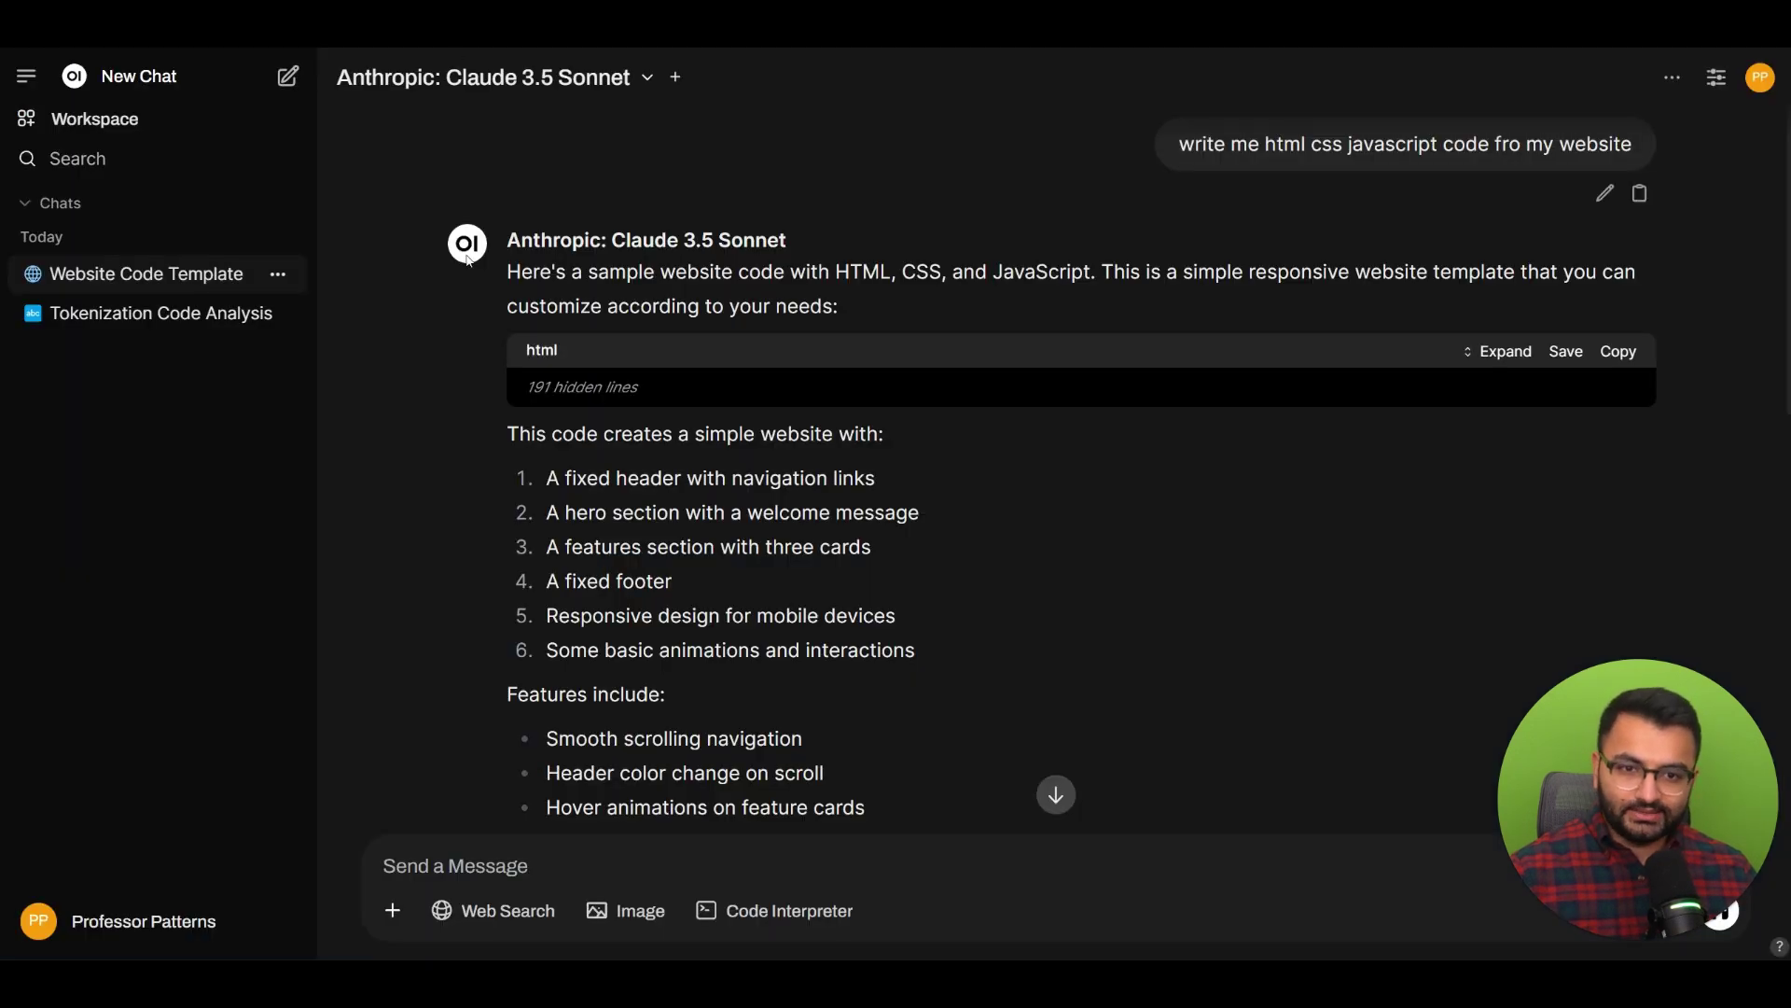
Go to the Models page under Admin Panel settings
click(178, 922)
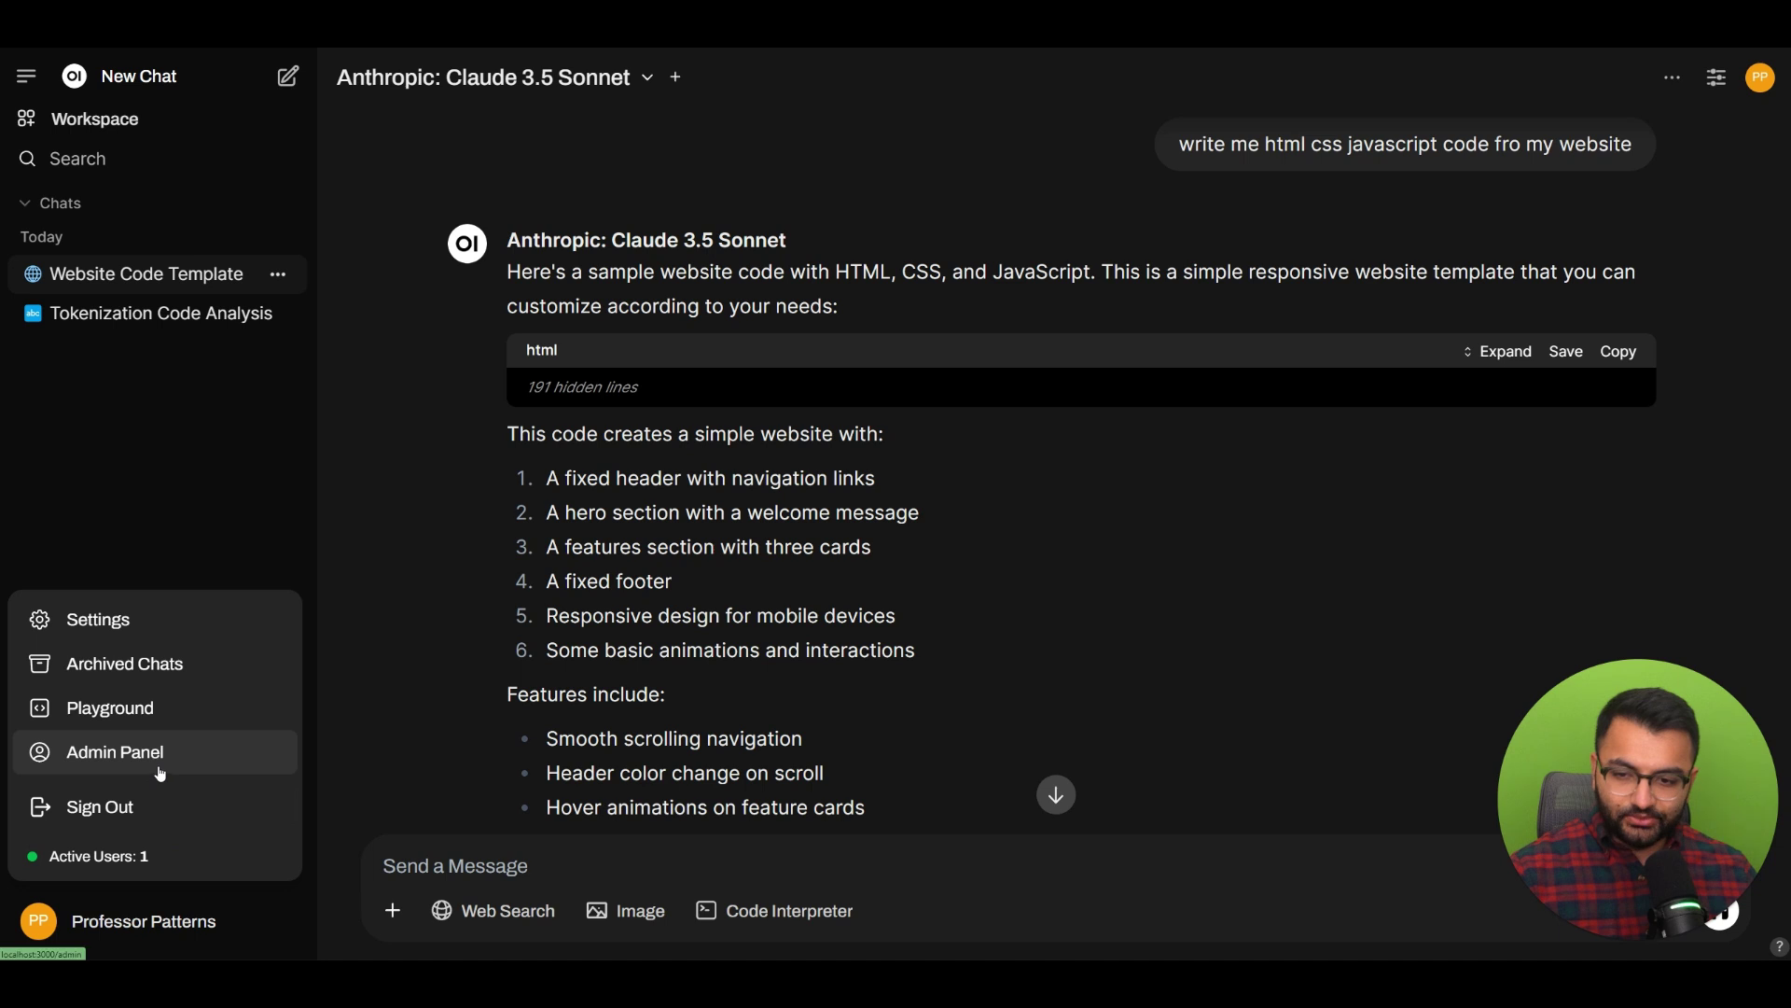
click(161, 774)
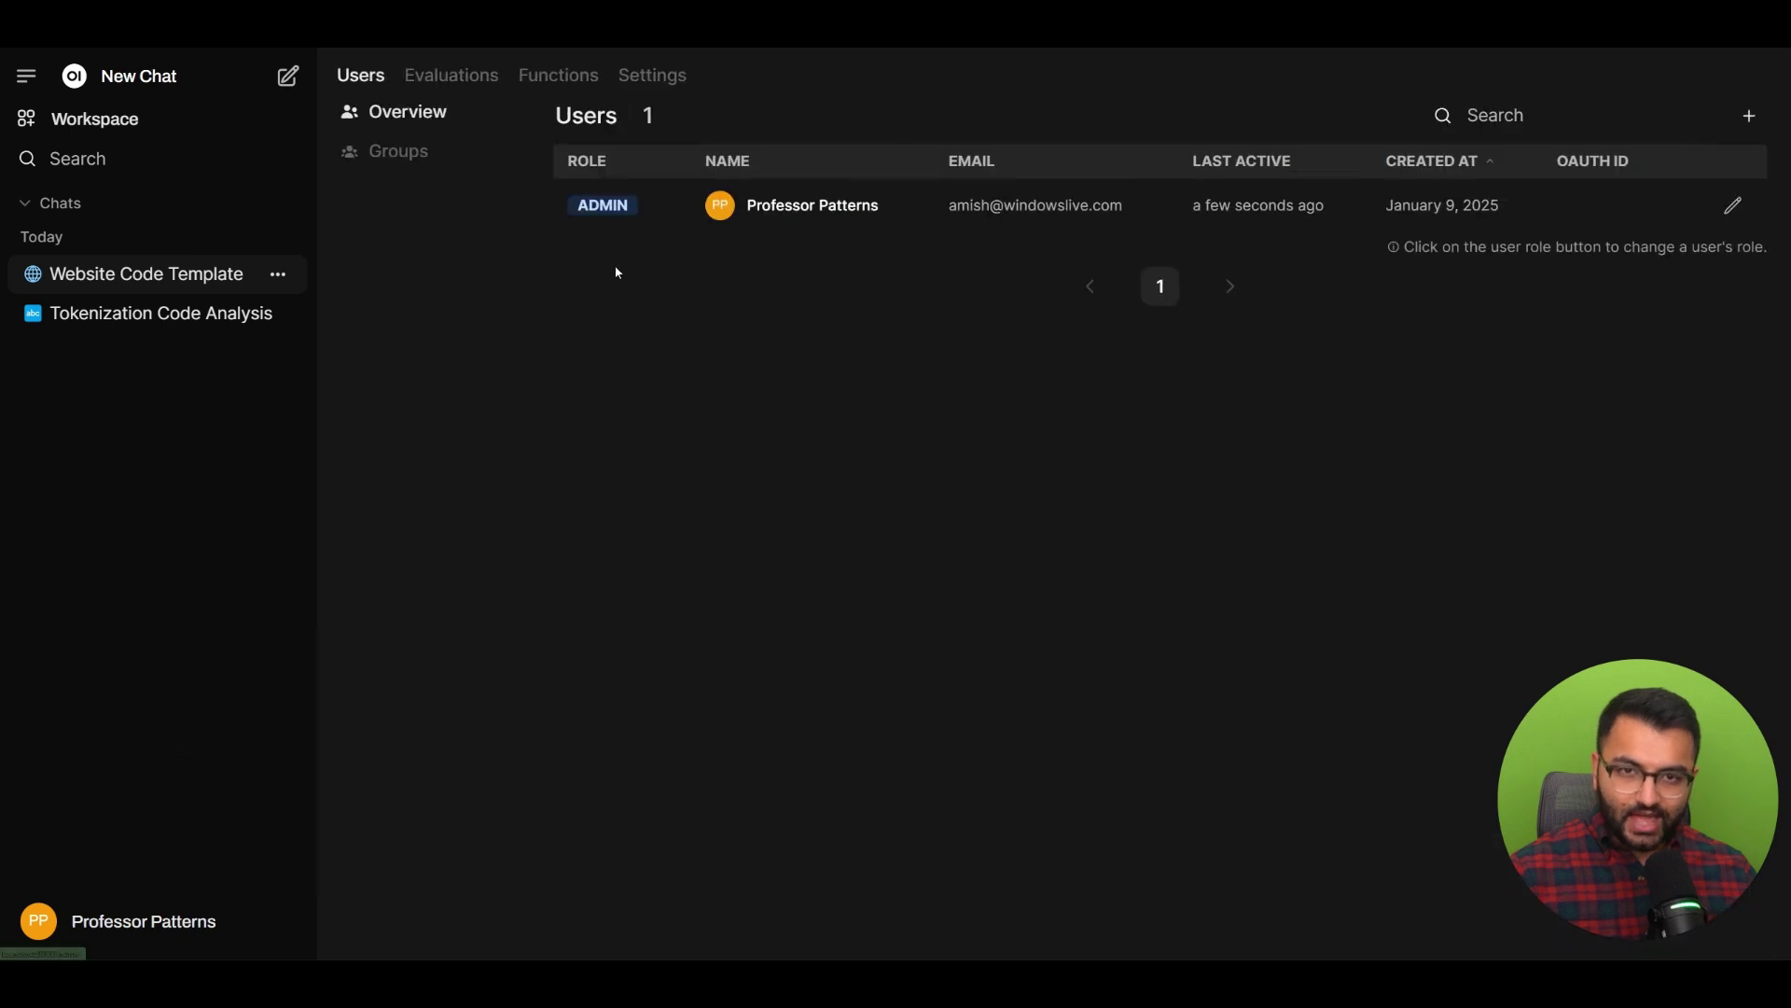
click(631, 86)
click(399, 189)
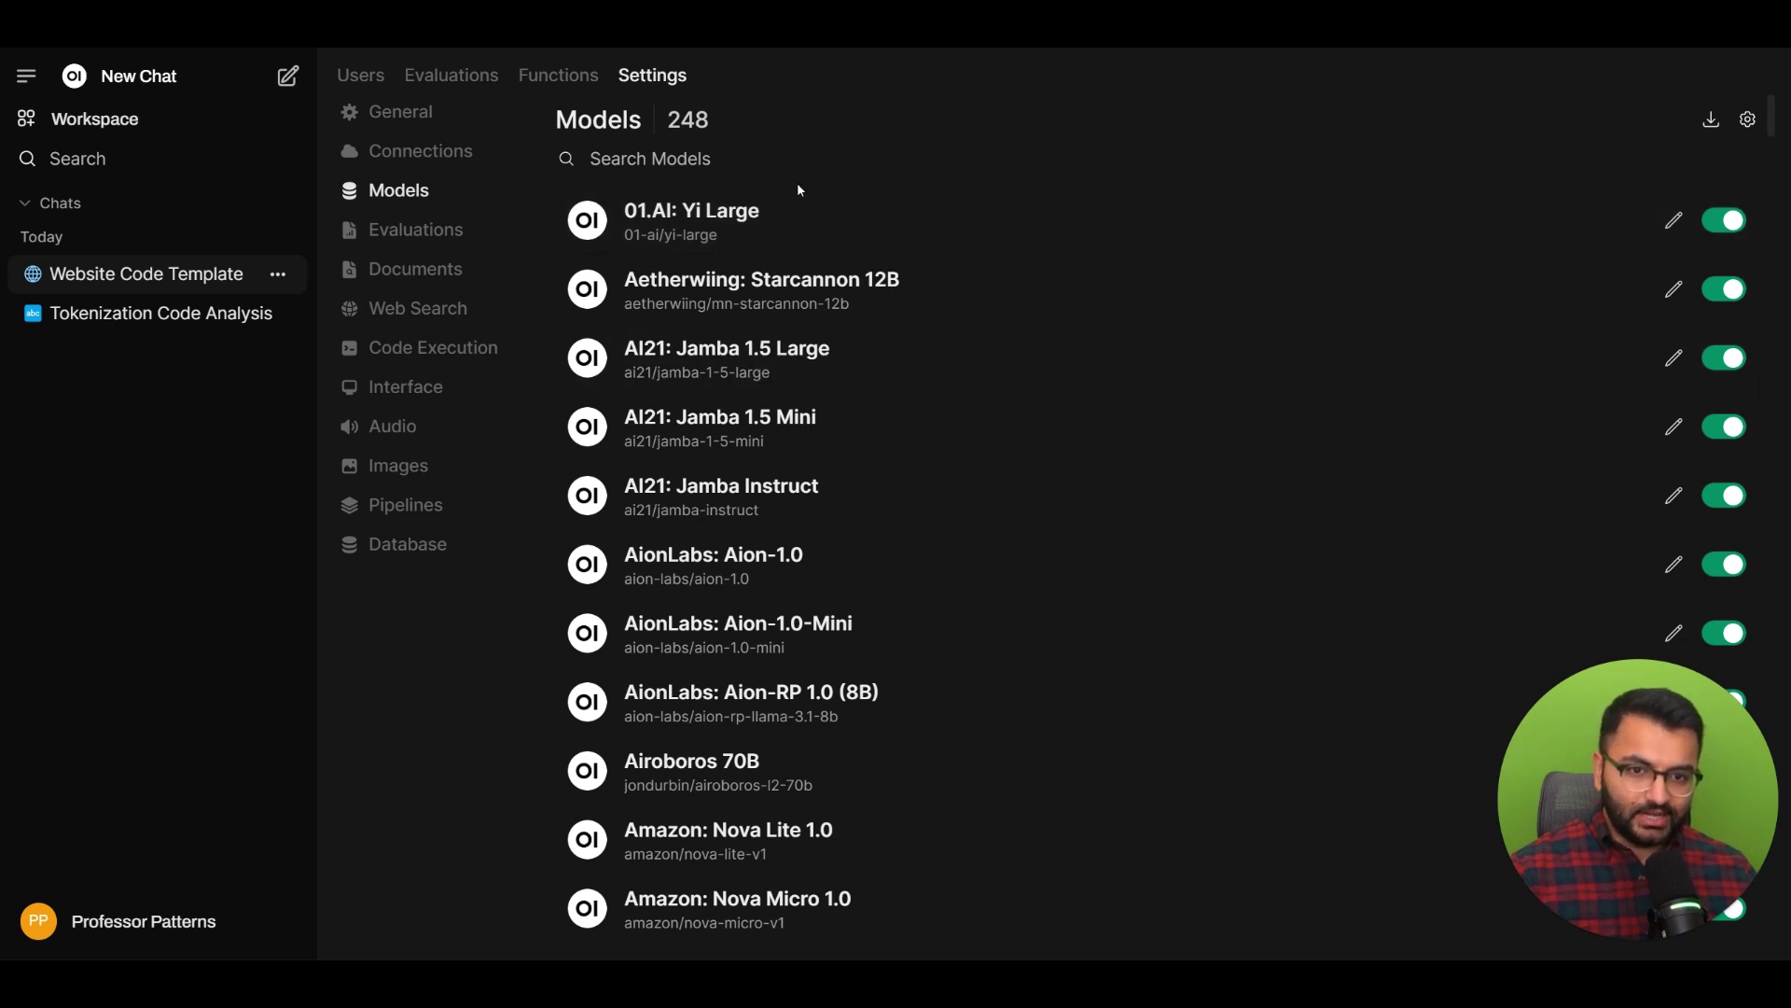
scroll(797, 182, down, 3)
scroll(776, 187, up, 3)
Search the model list for gemini to show the 14 Gemini models
click(717, 159)
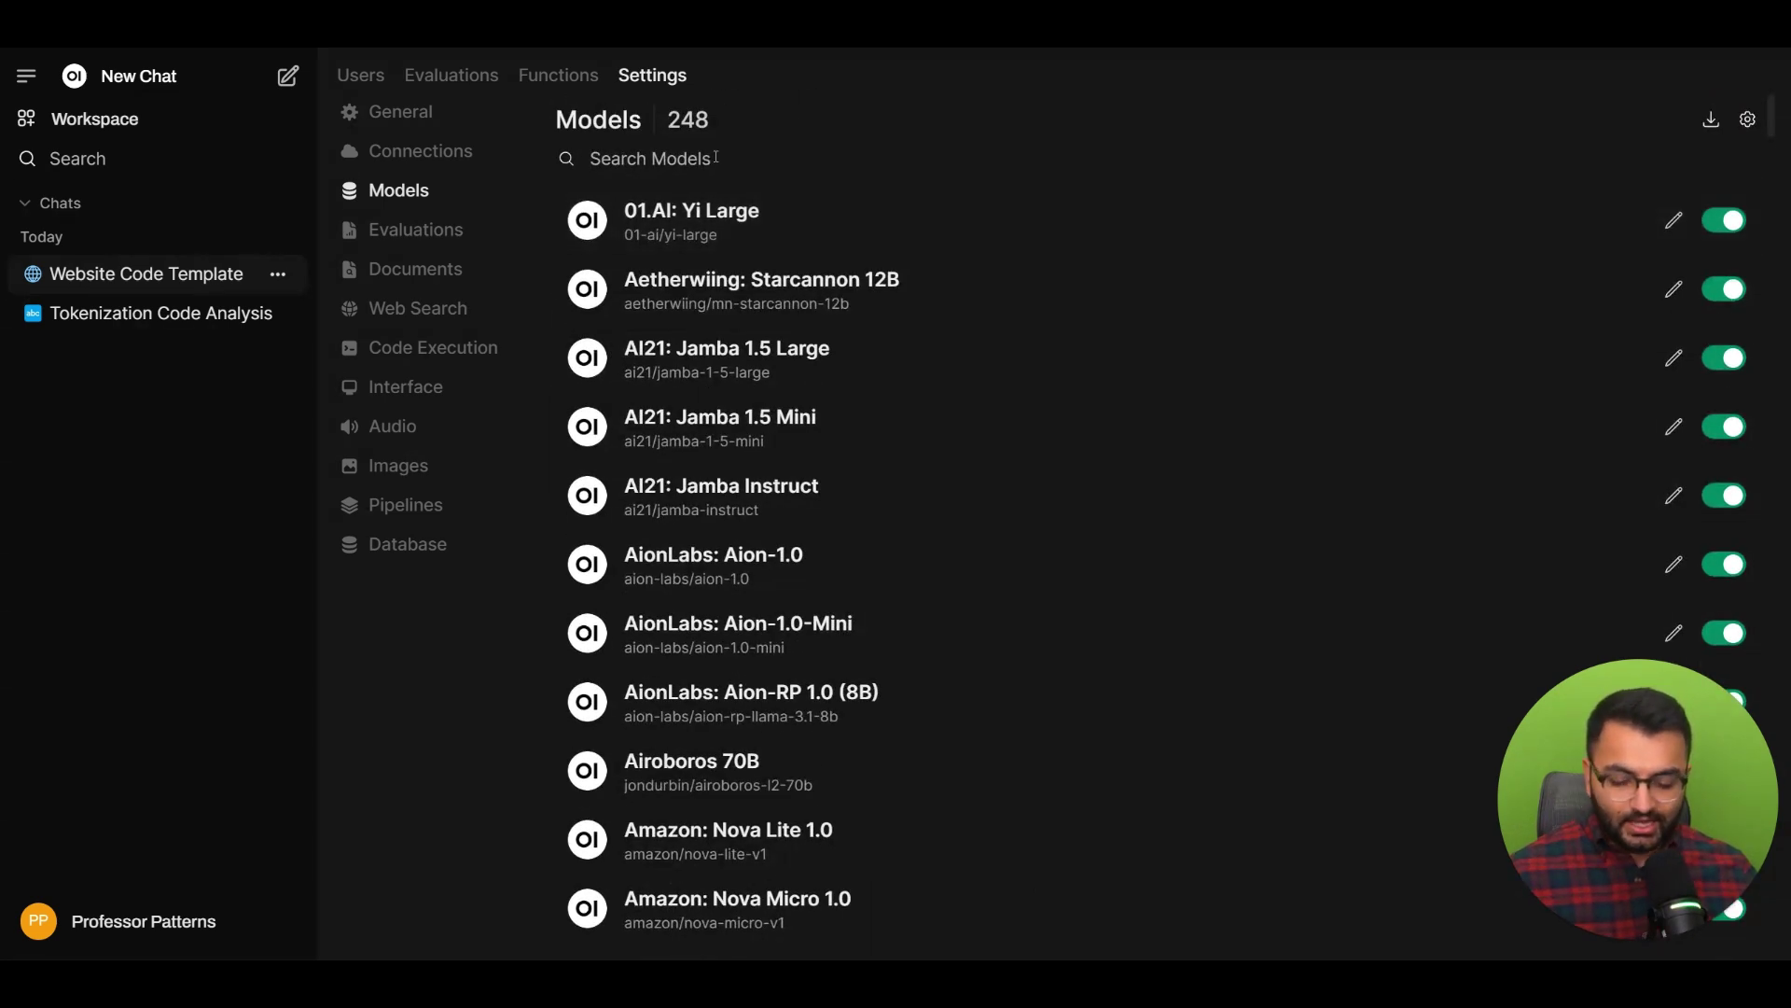
text(n)
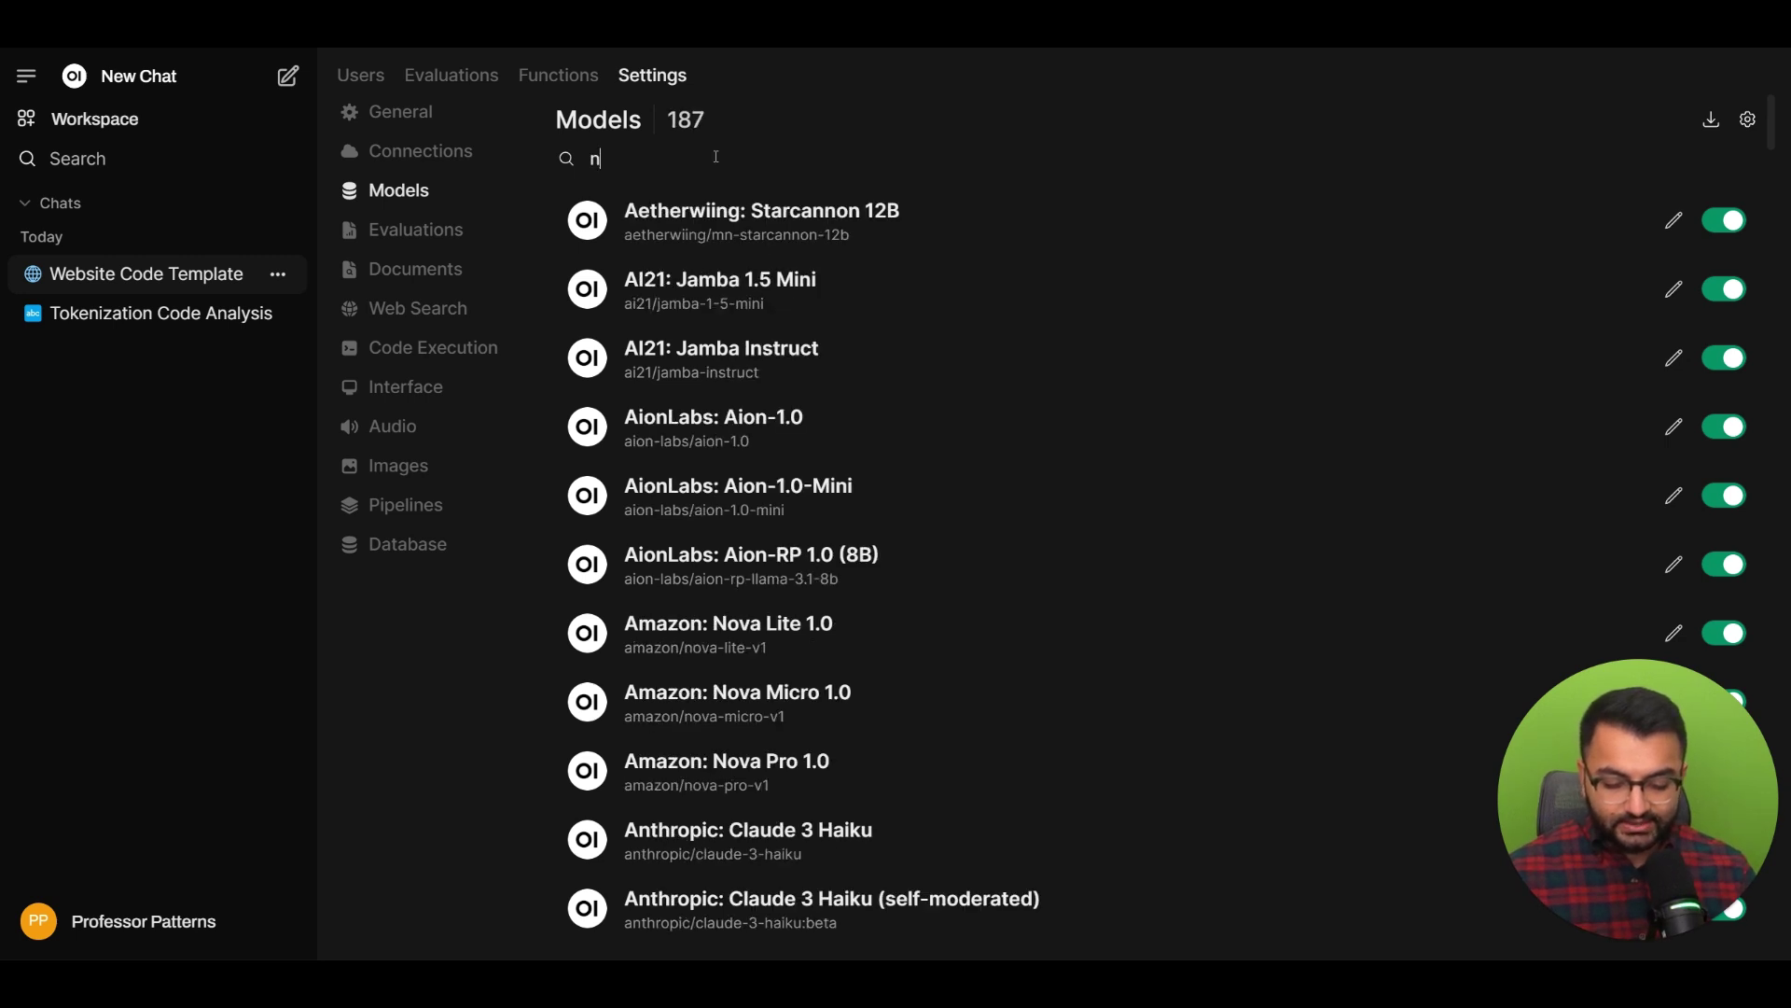
text(oyd)
key(BackSpace)
key(BackSpace)
key(BackSpace)
key(BackSpace)
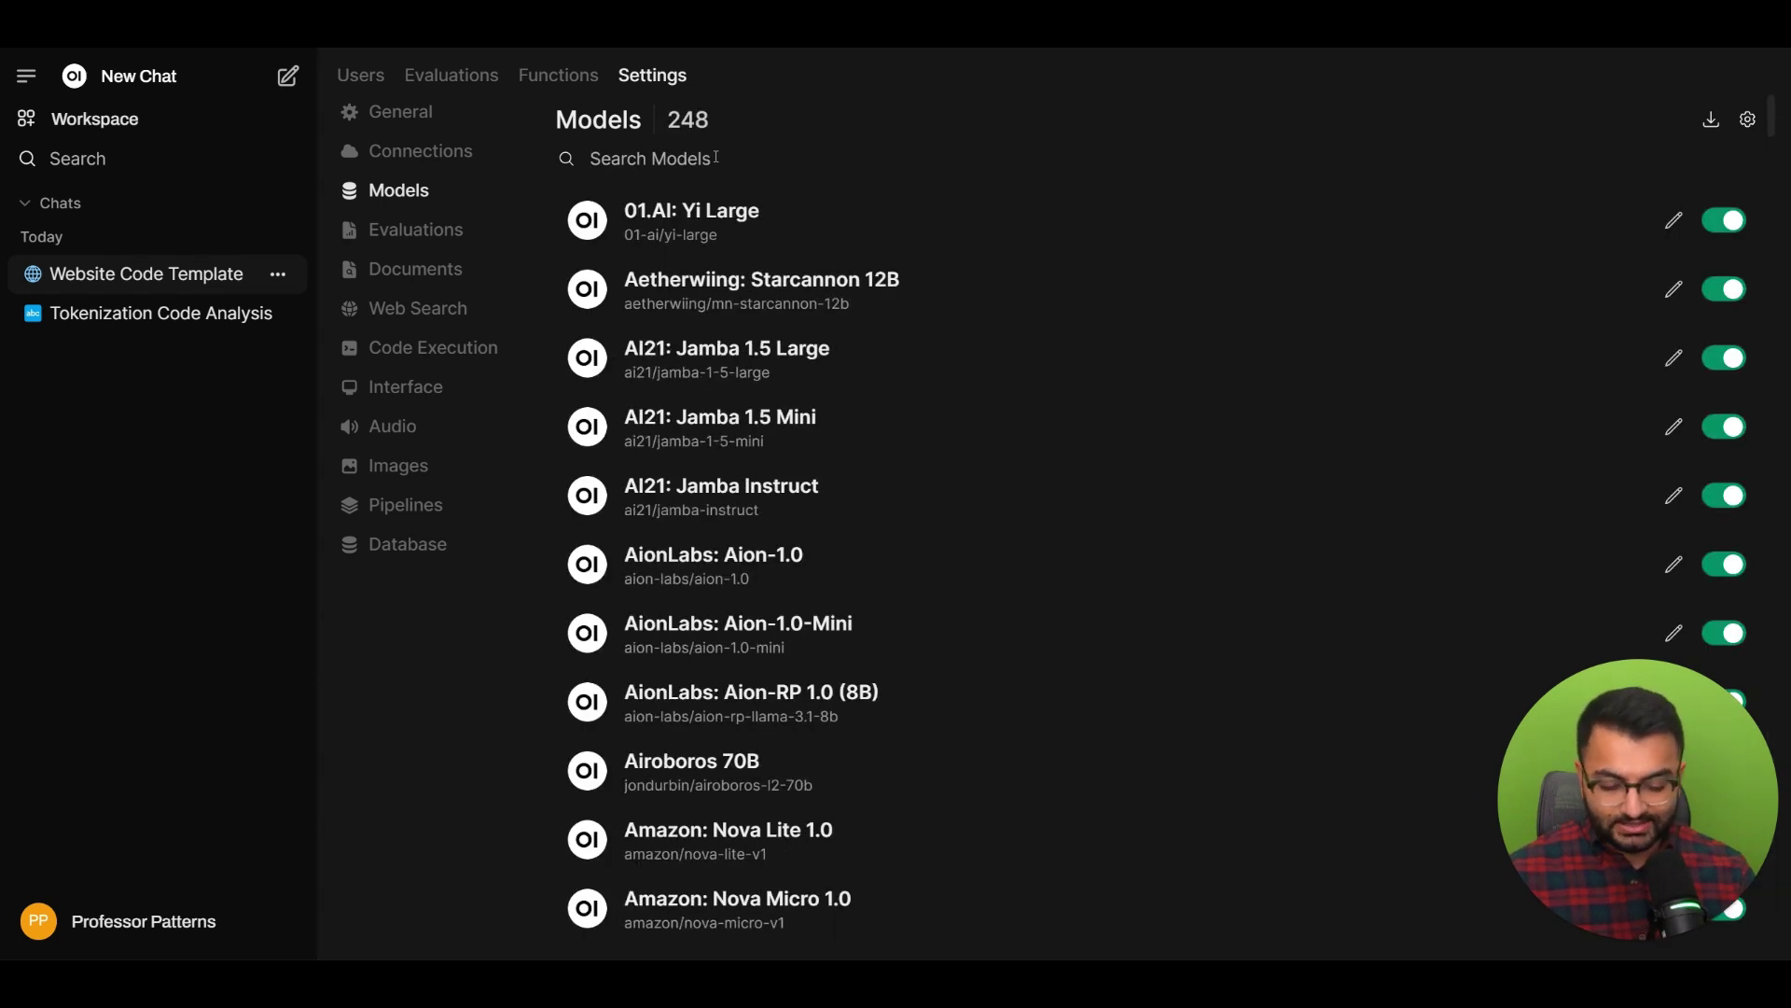
text(gemini)
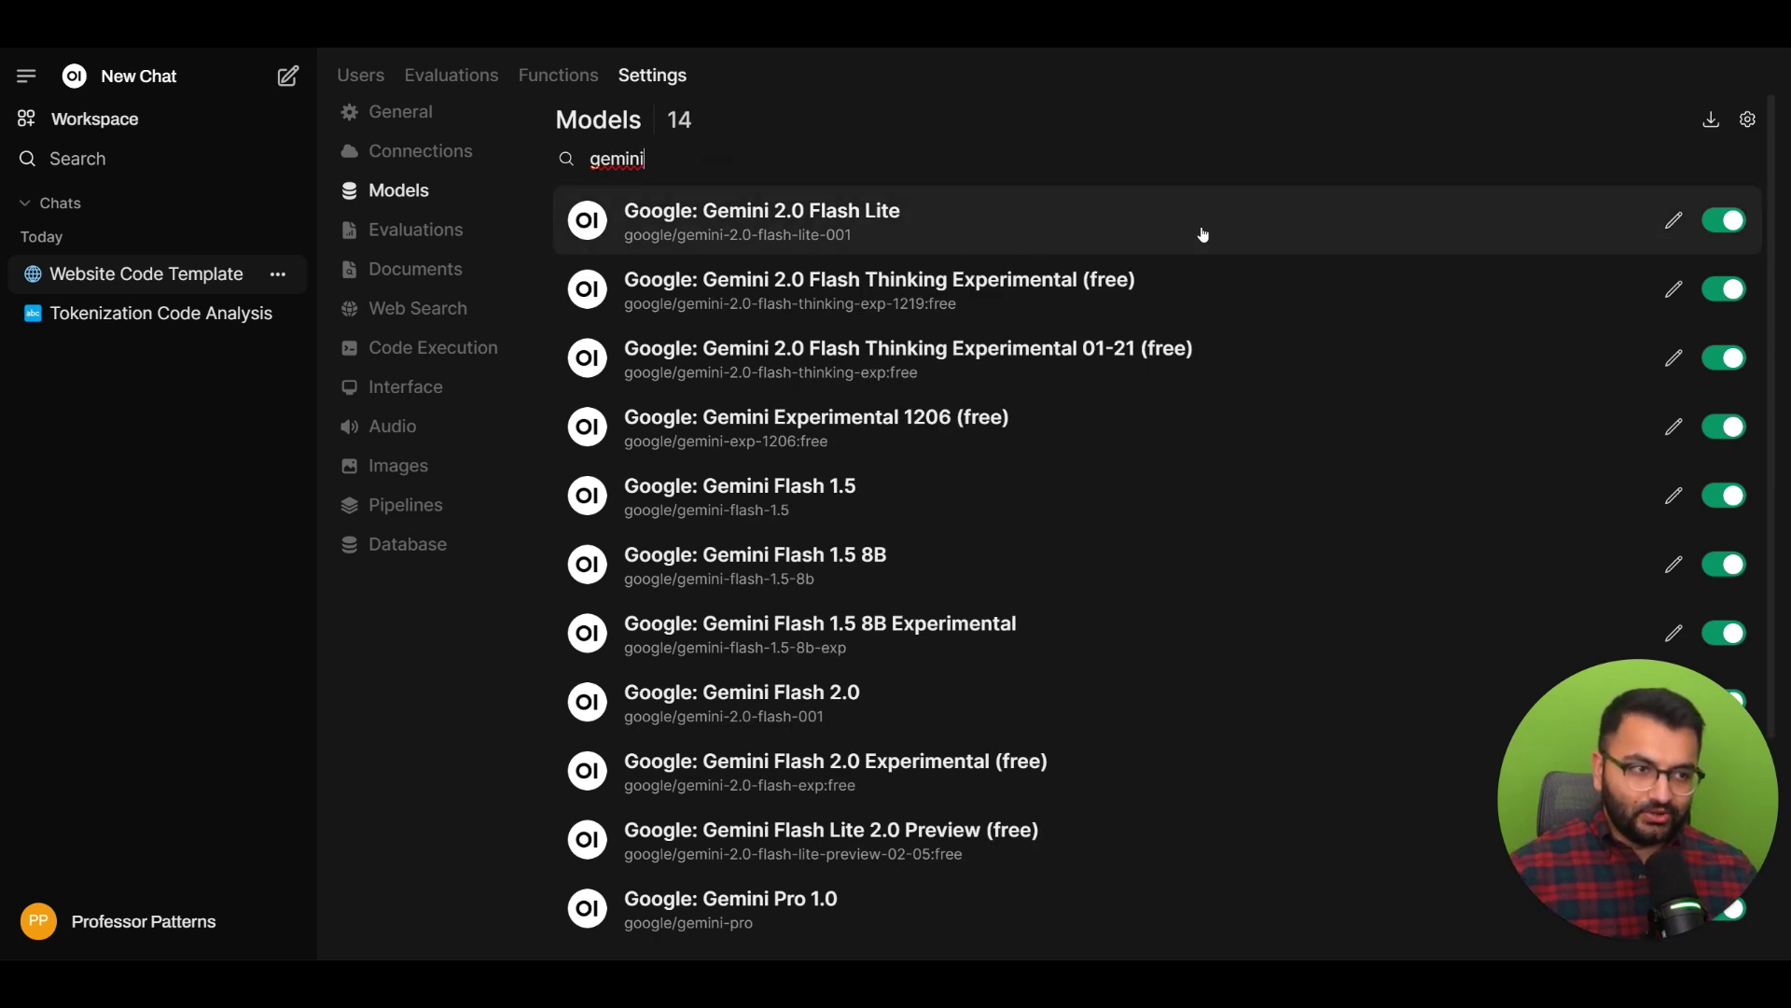
Edit Gemini 2.0 Flash Lite and add the Frontend Development and Web Development tags
click(1676, 221)
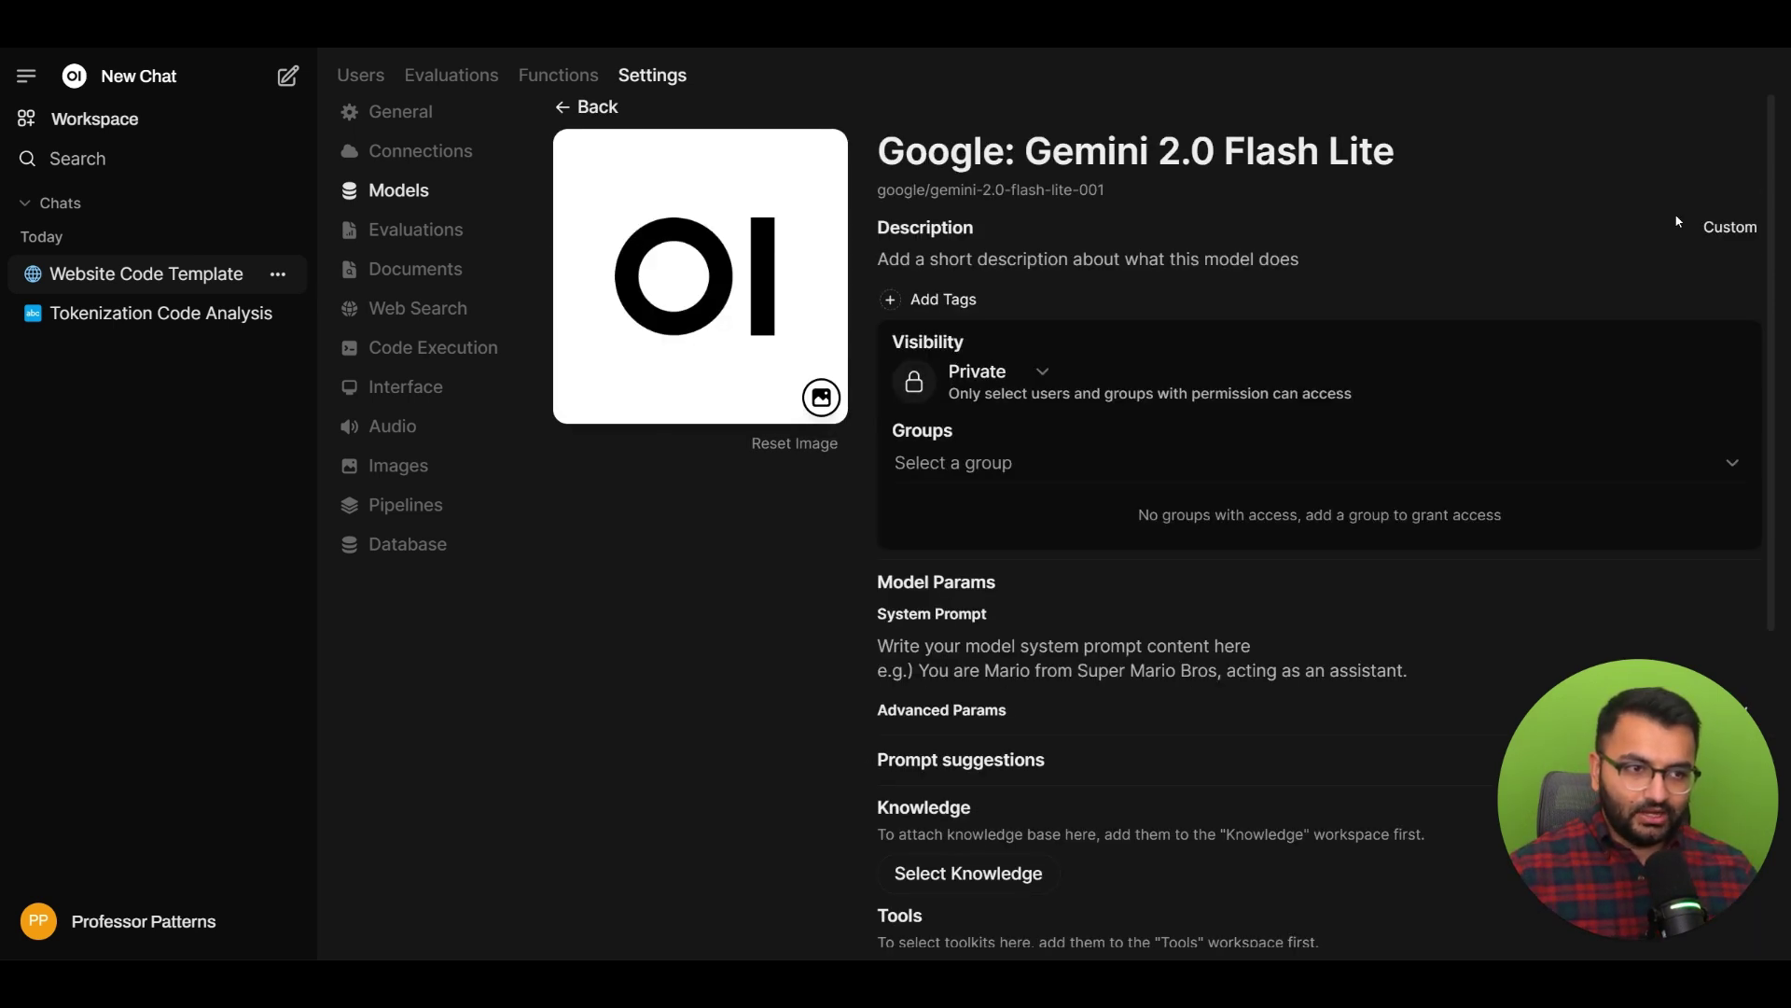
click(937, 299)
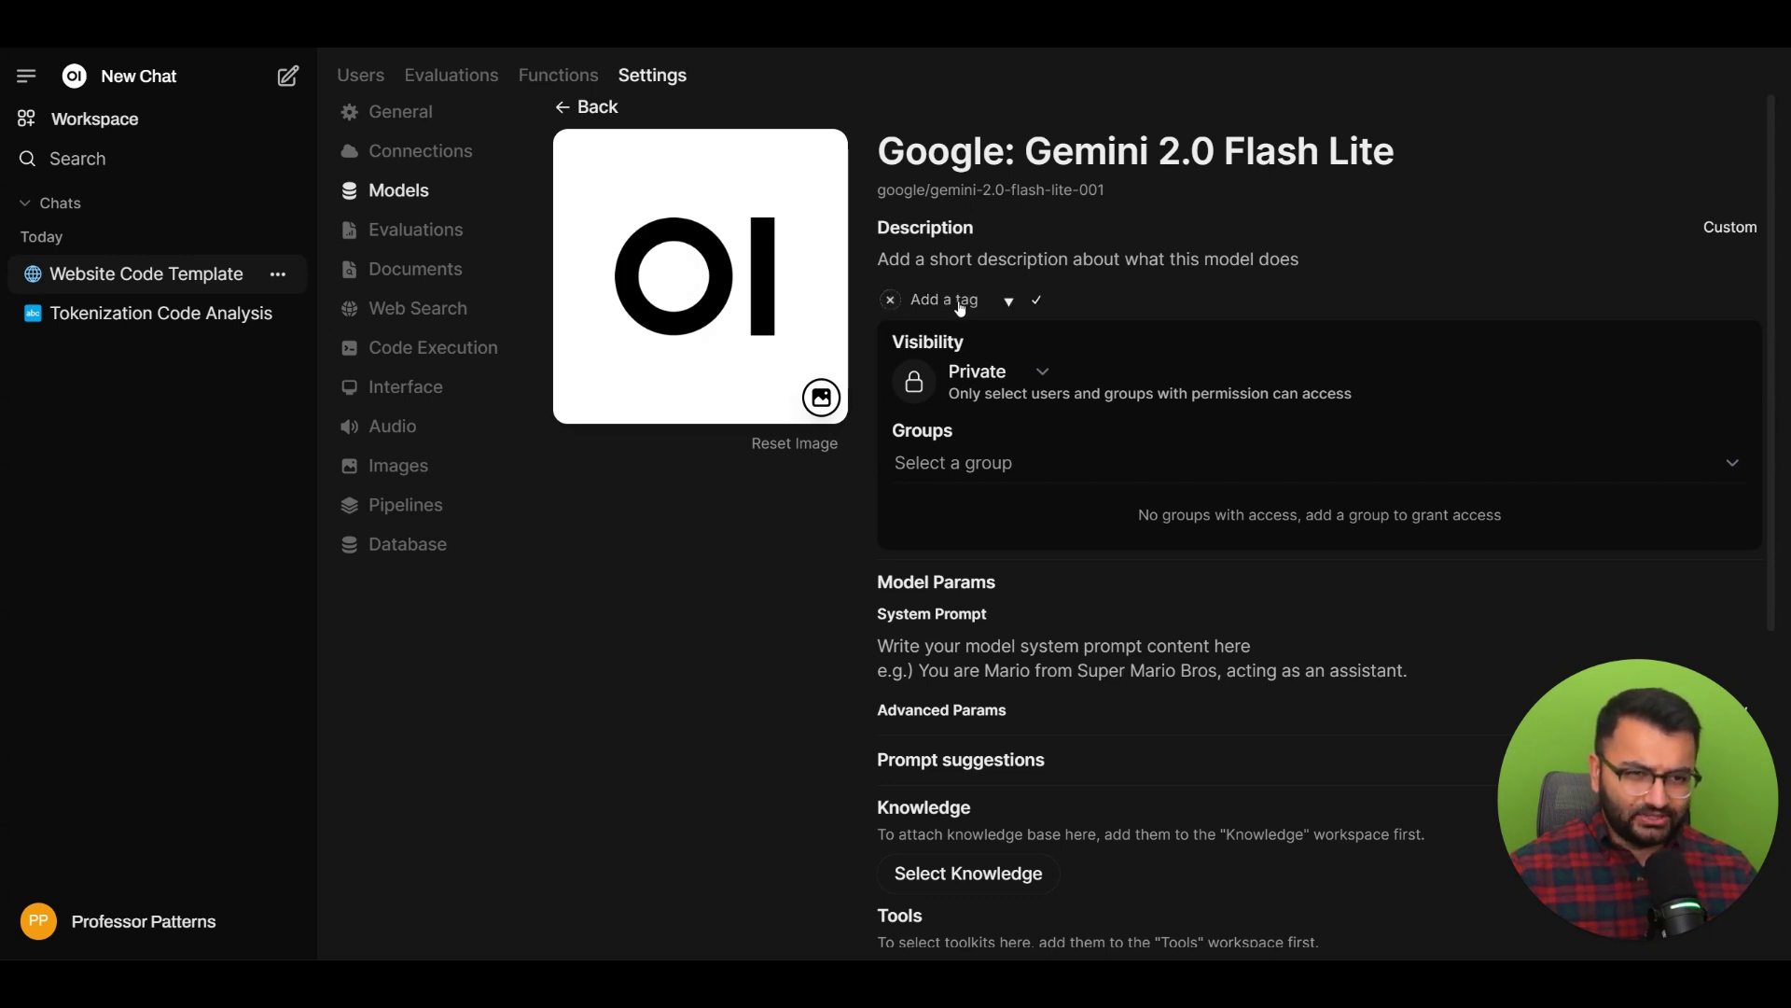
click(947, 304)
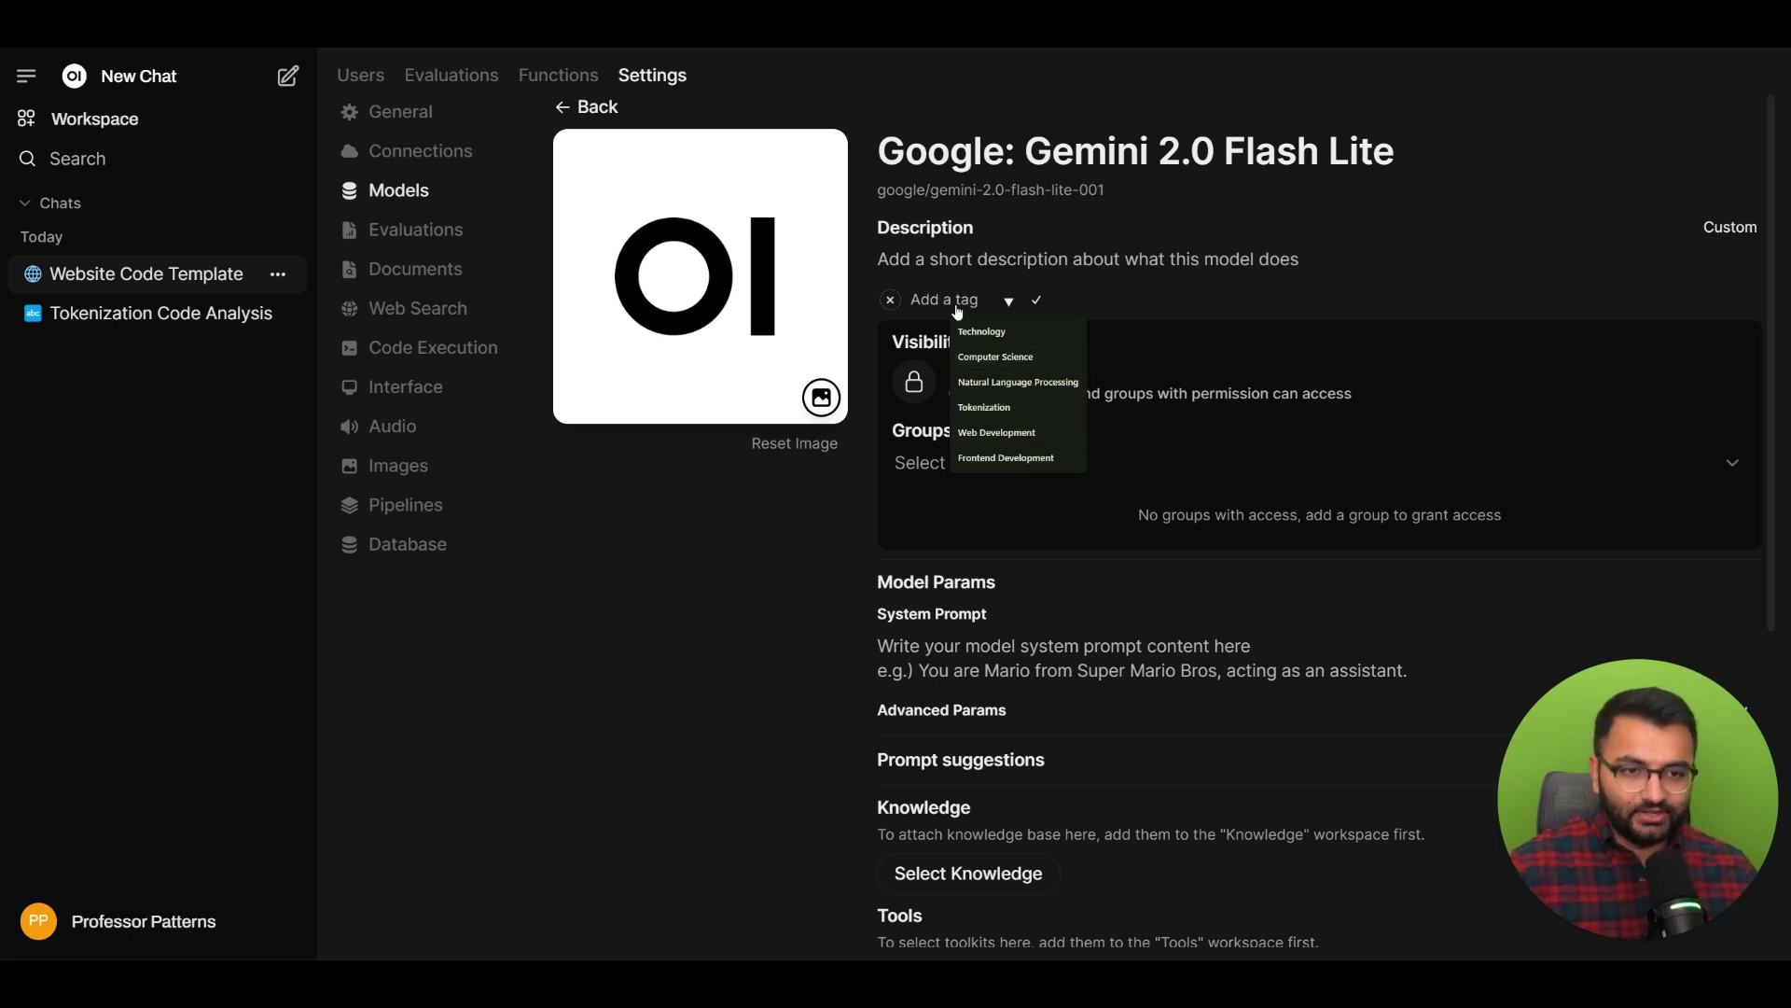
click(998, 459)
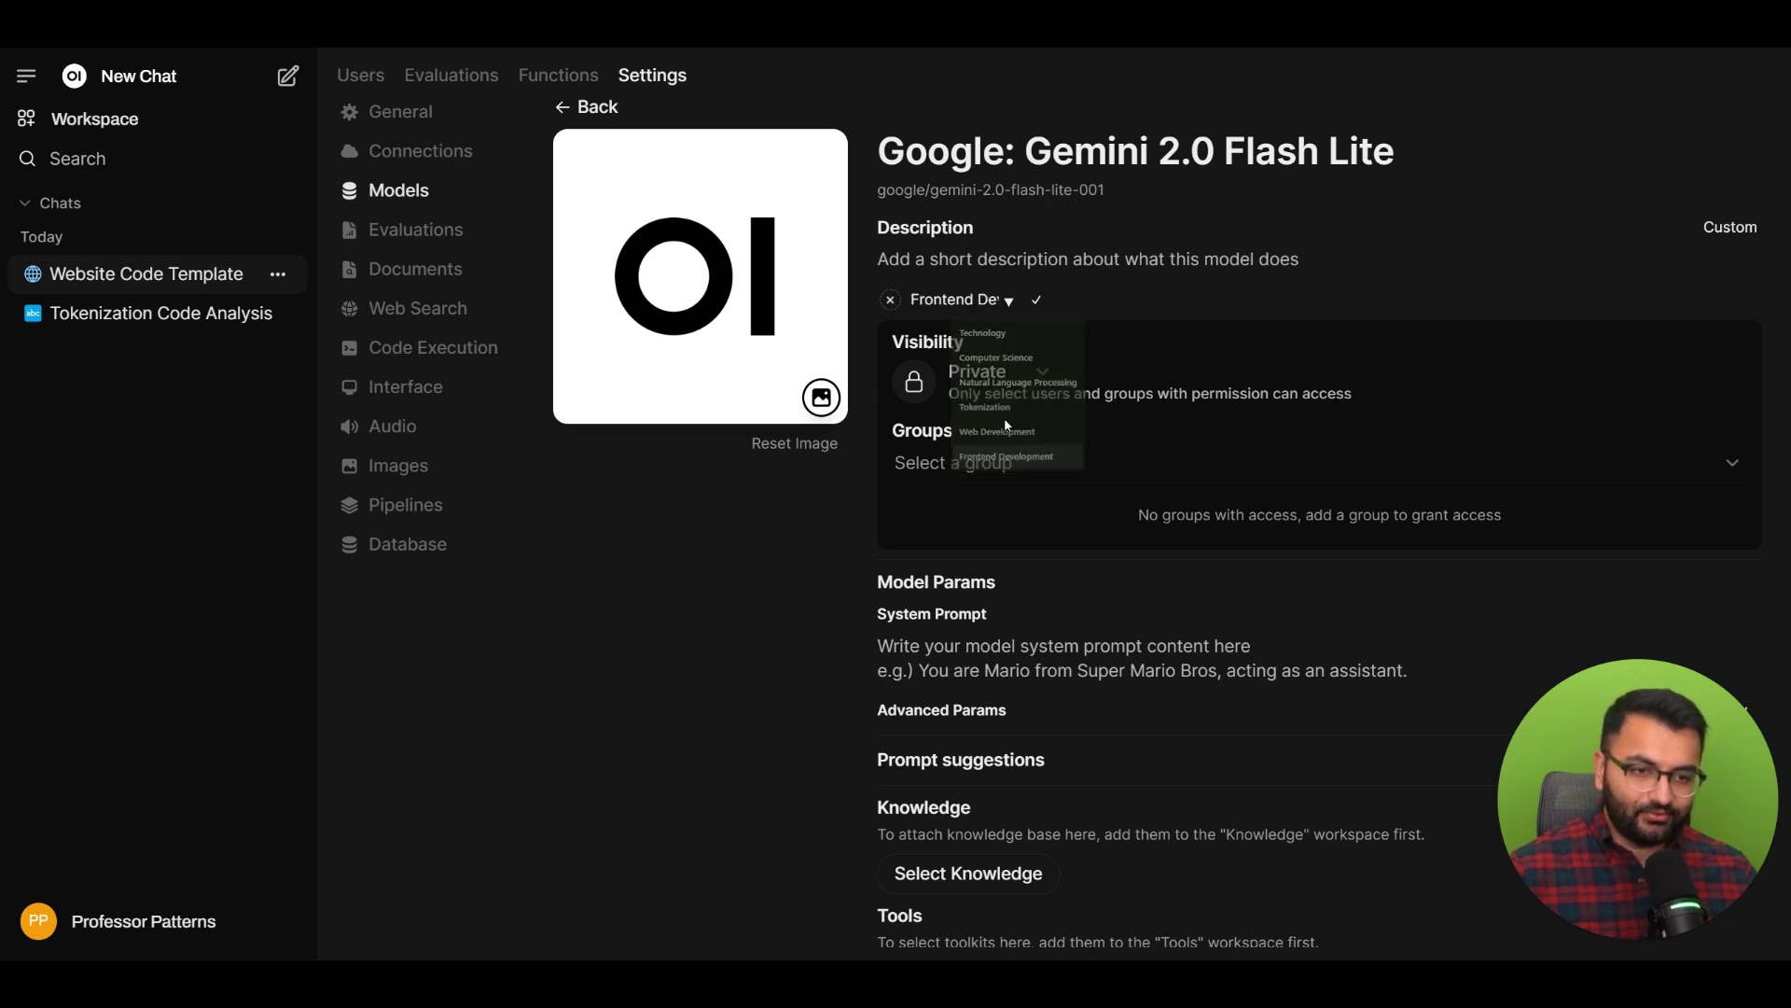
click(1037, 299)
click(1061, 300)
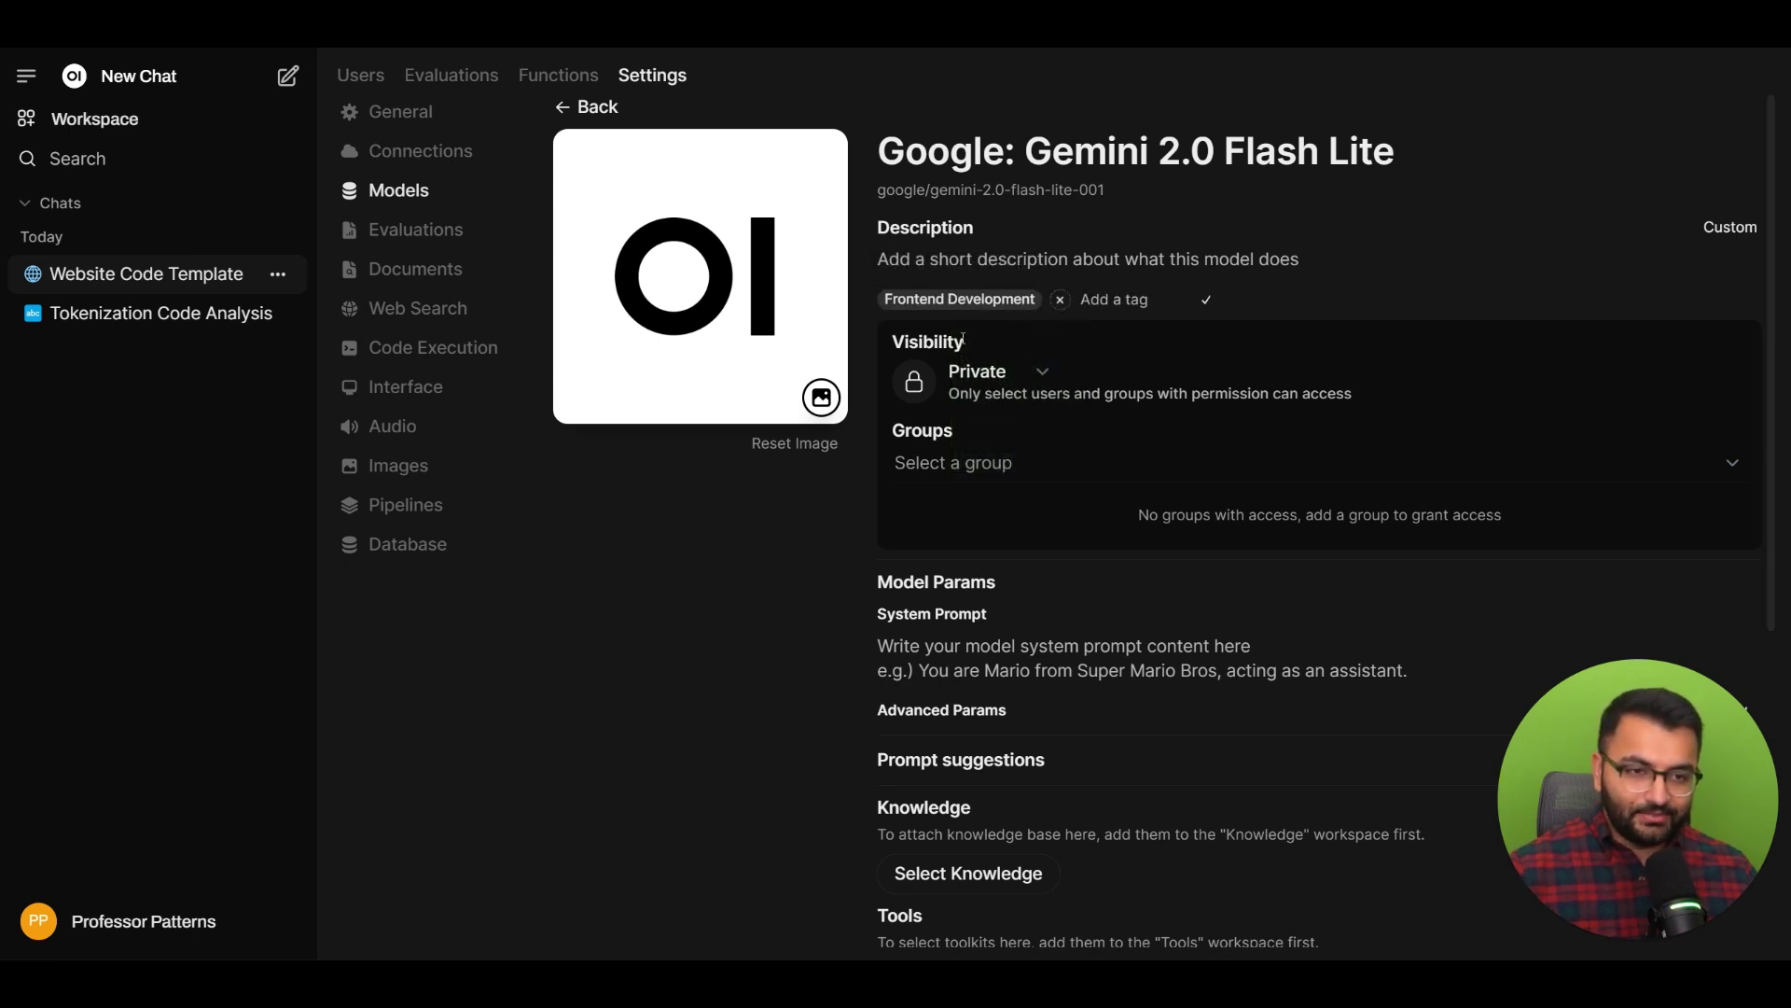
click(1124, 300)
click(1167, 434)
click(1206, 299)
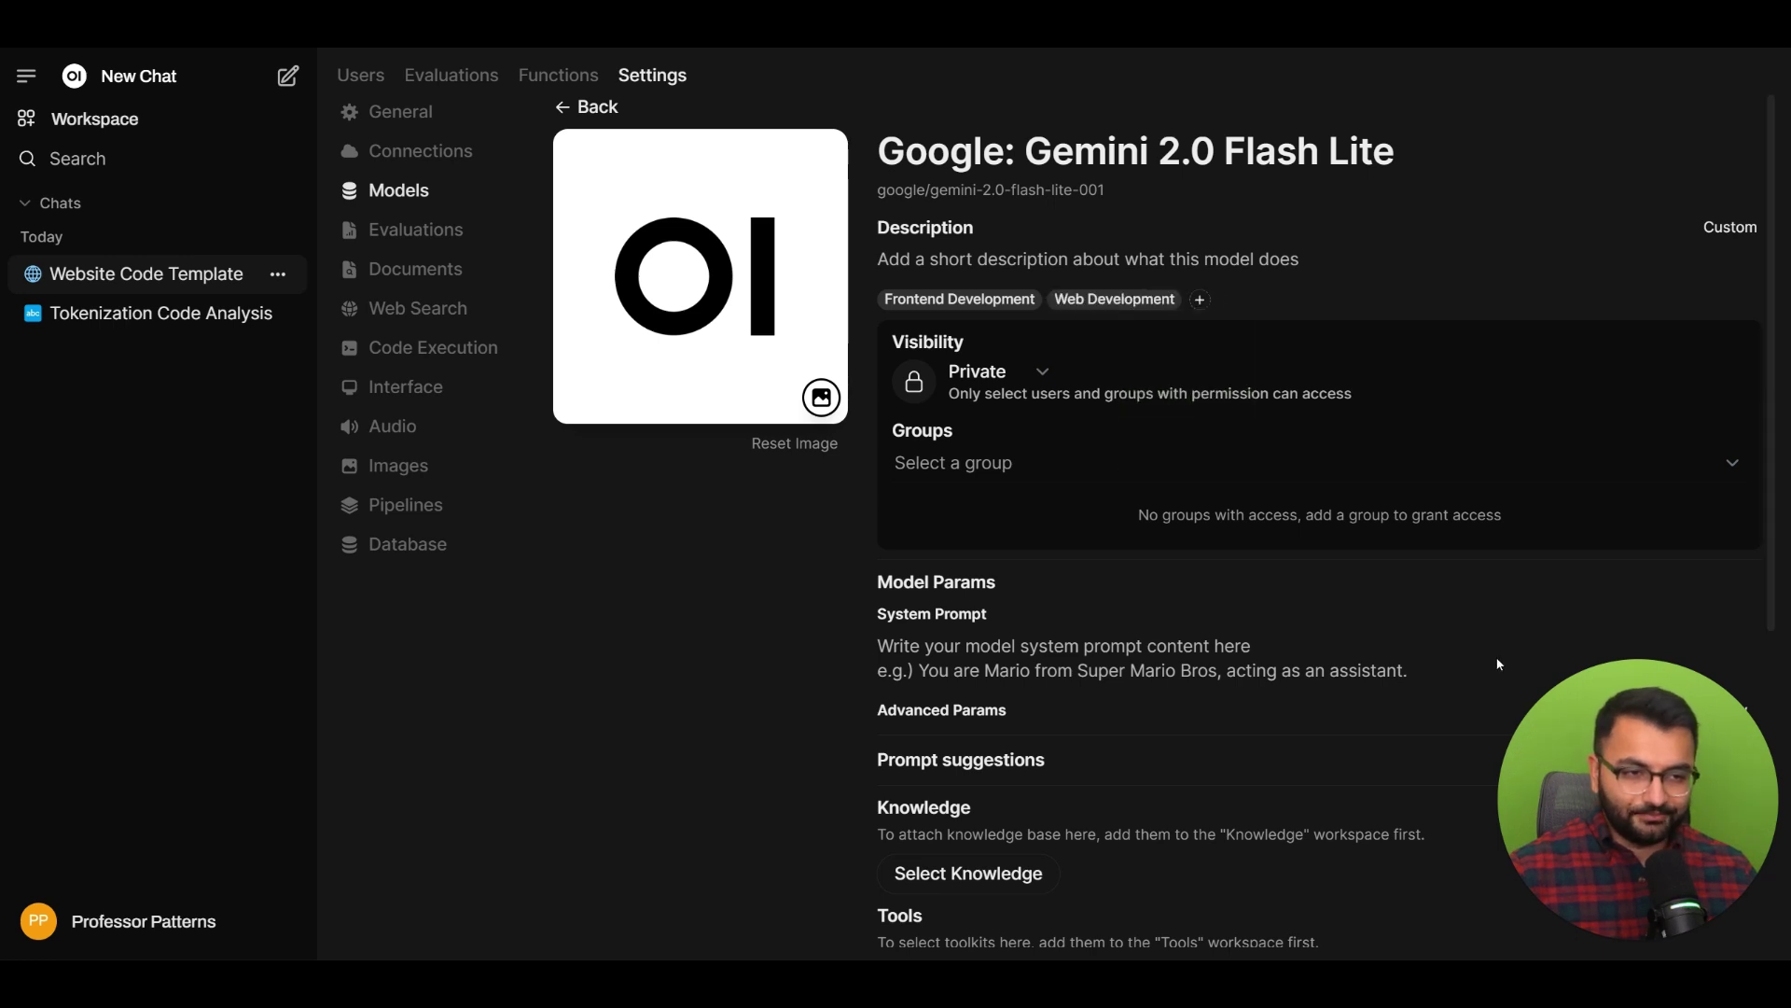
scroll(1231, 558, down, 5)
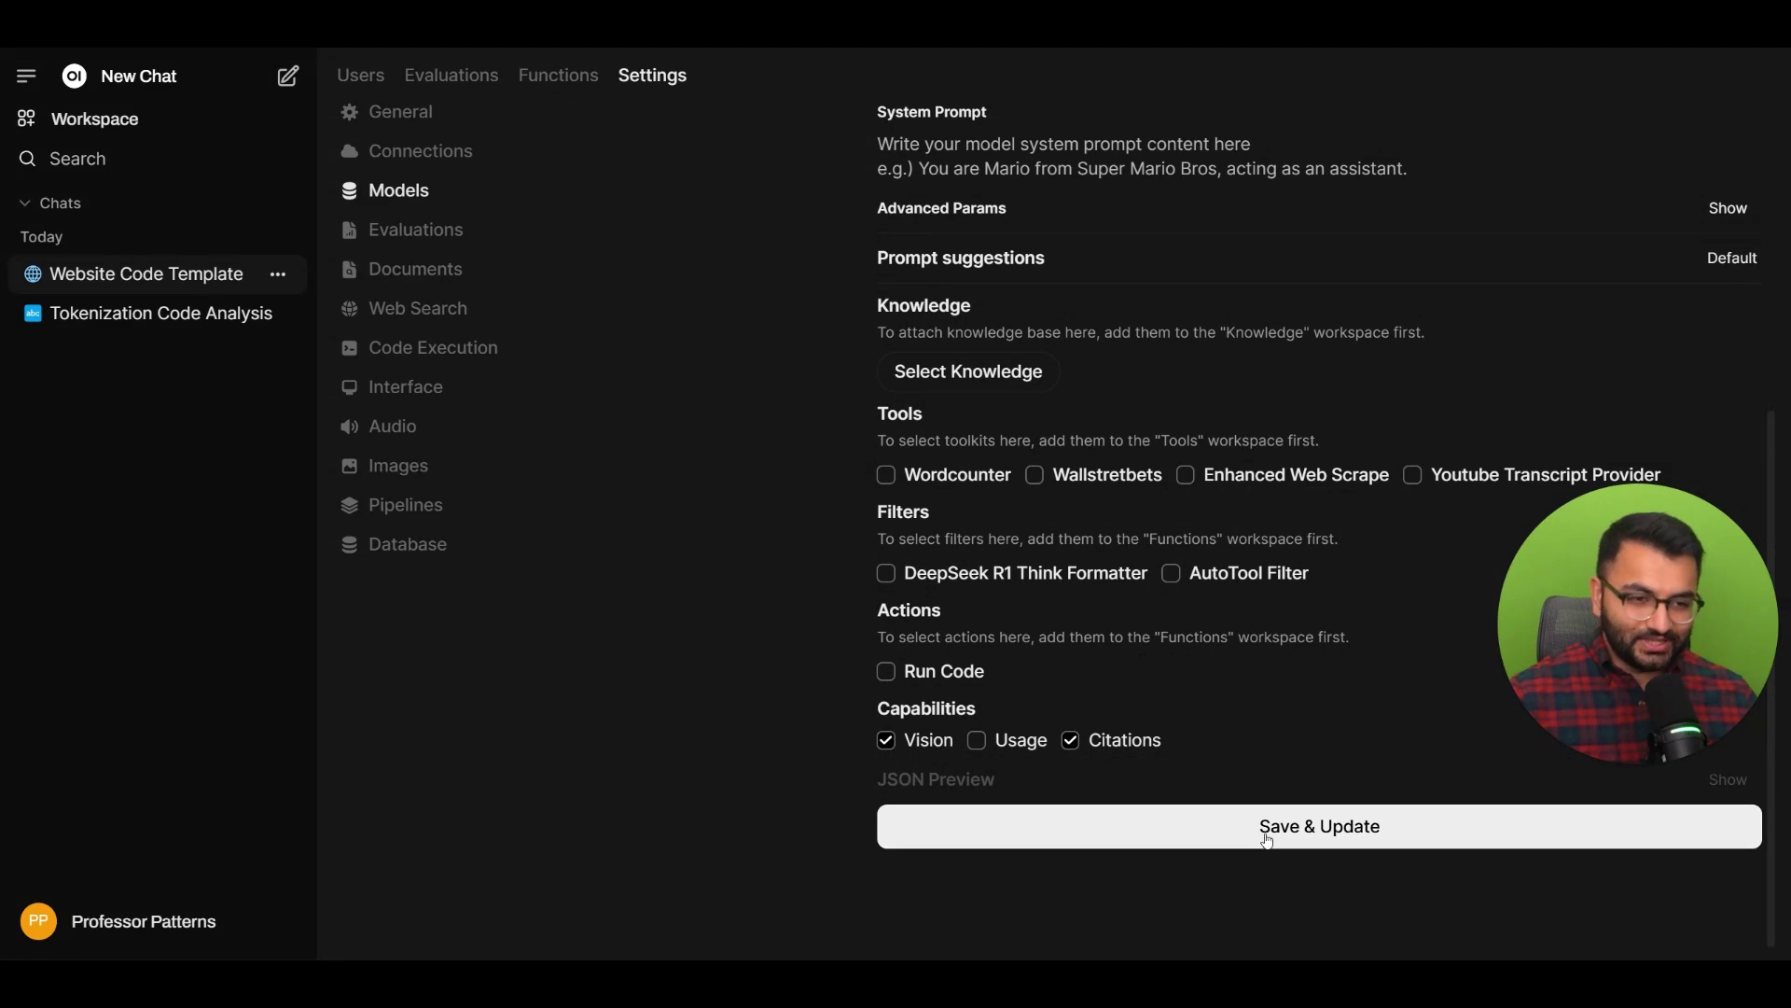
Save the Gemini 2.0 Flash Lite model settings and start a new chat
click(1267, 842)
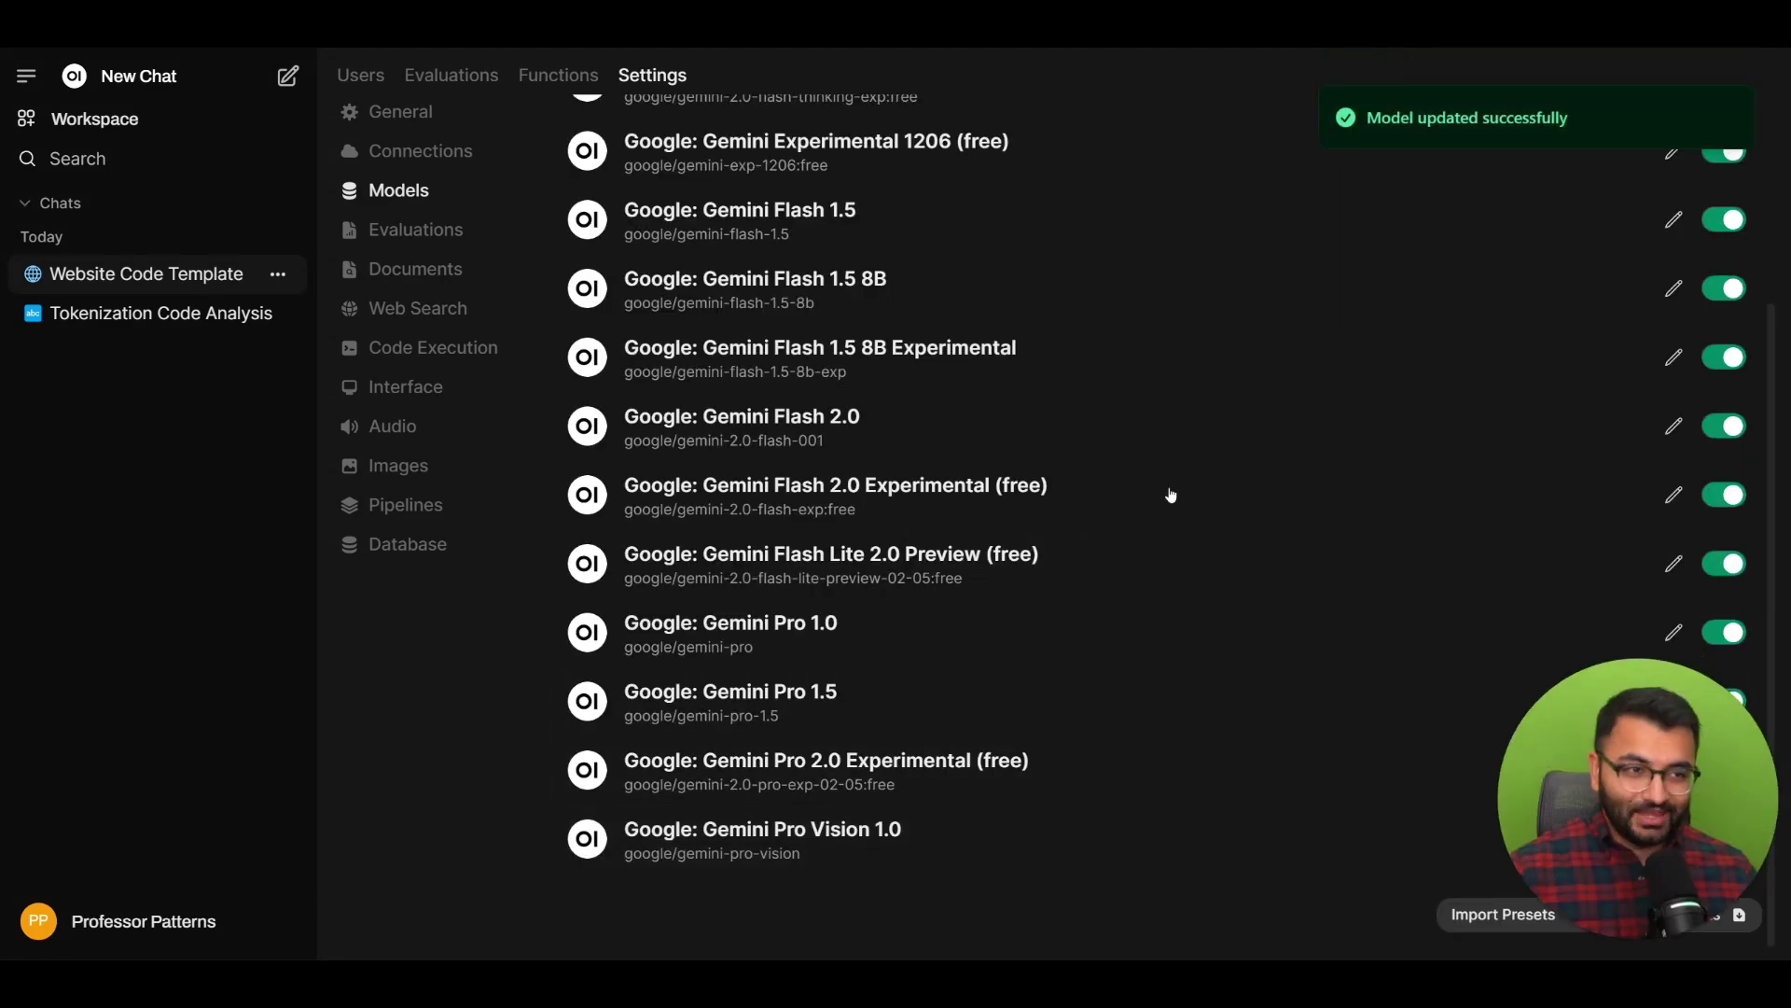
scroll(1171, 492, up, 3)
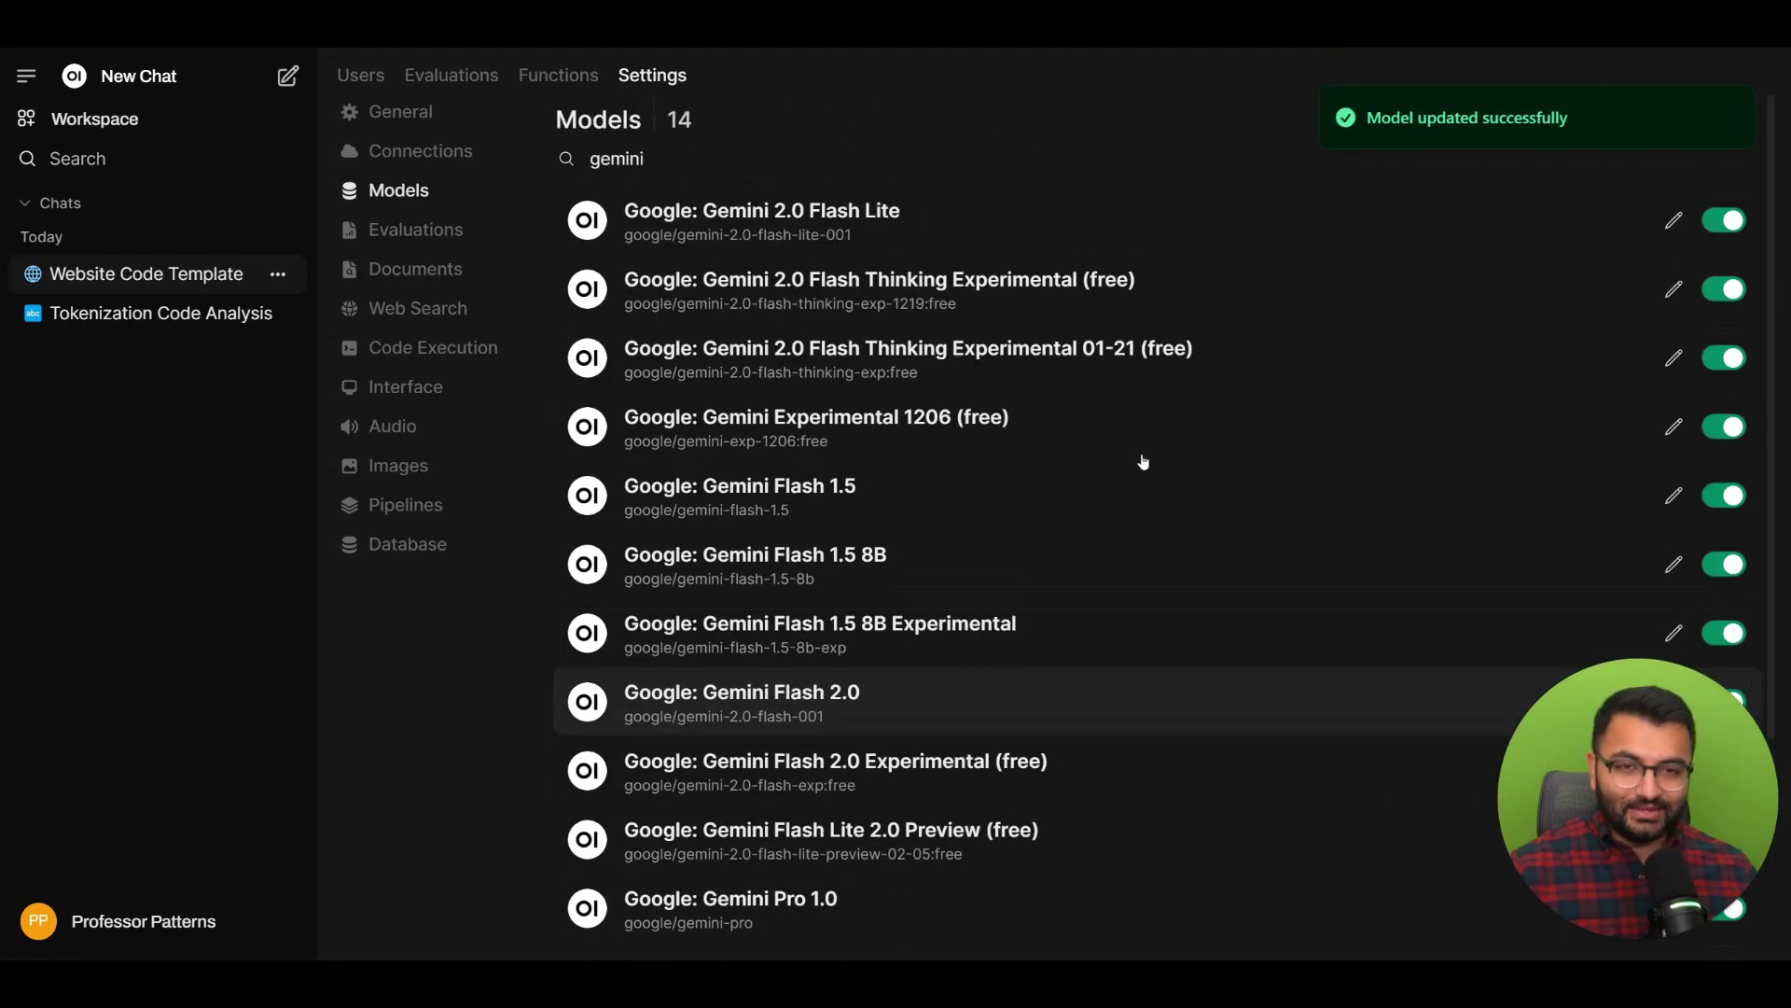
click(205, 77)
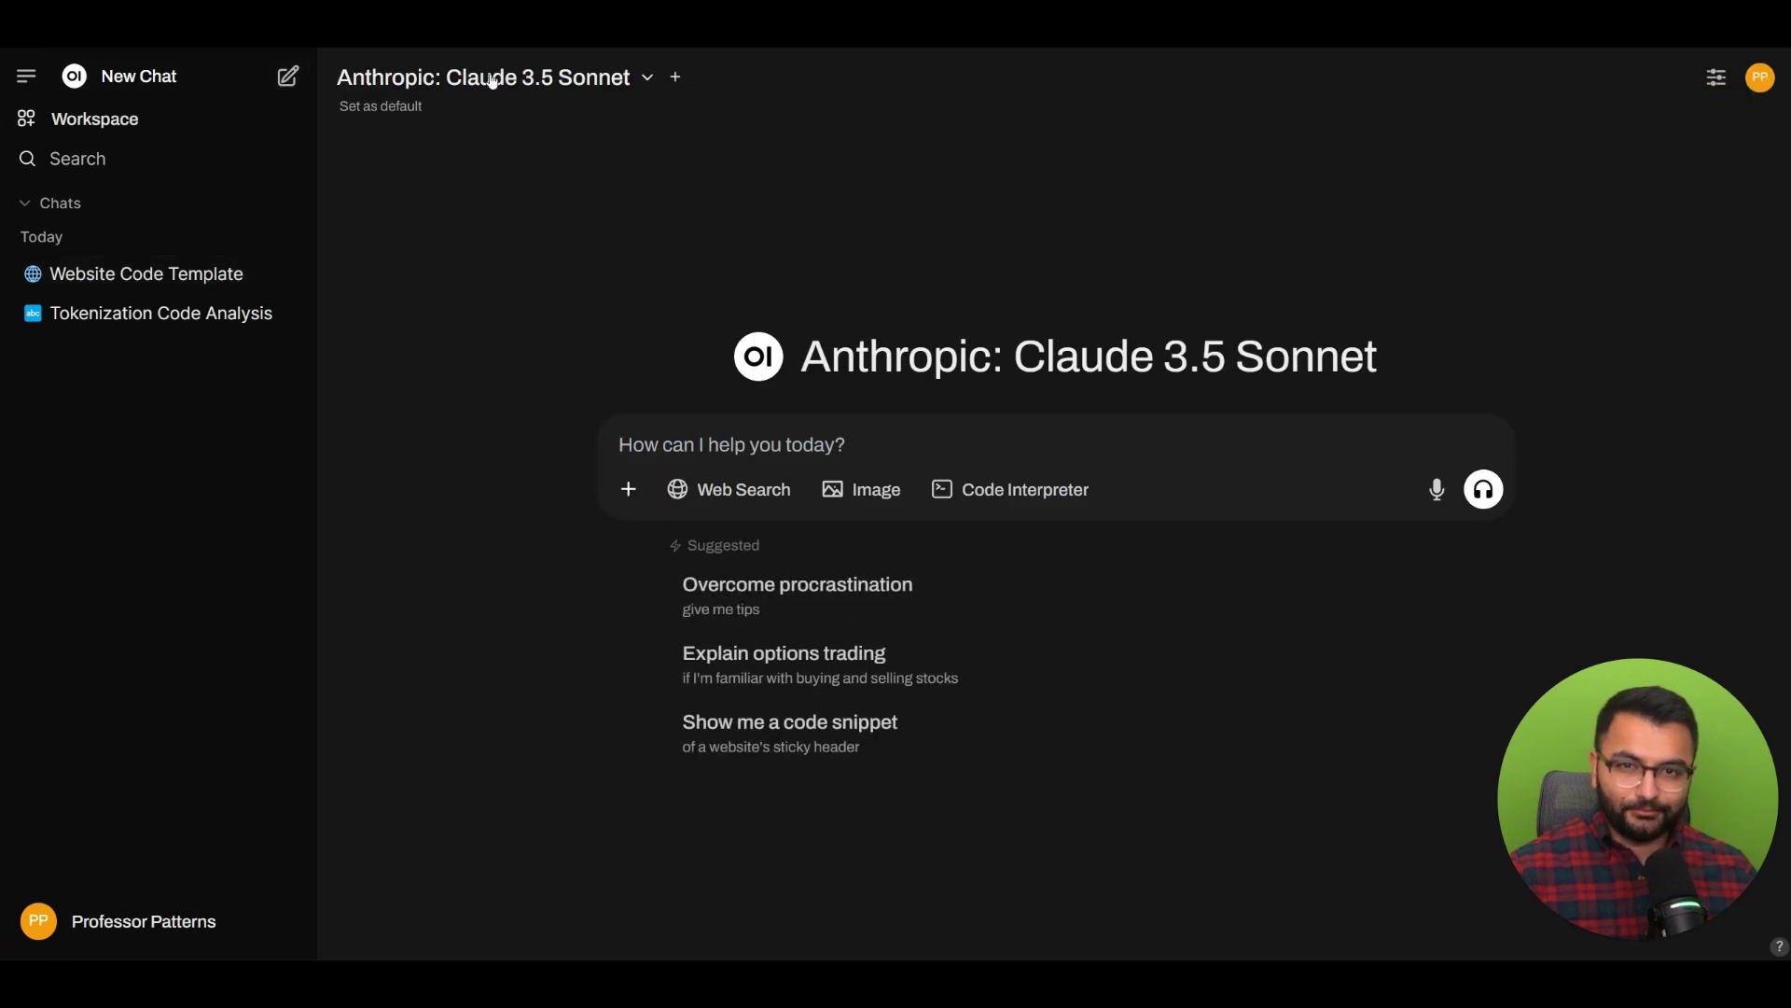
Filter the model selector by Technology, Token, Frontend Development and Computer Science, then show All
click(492, 79)
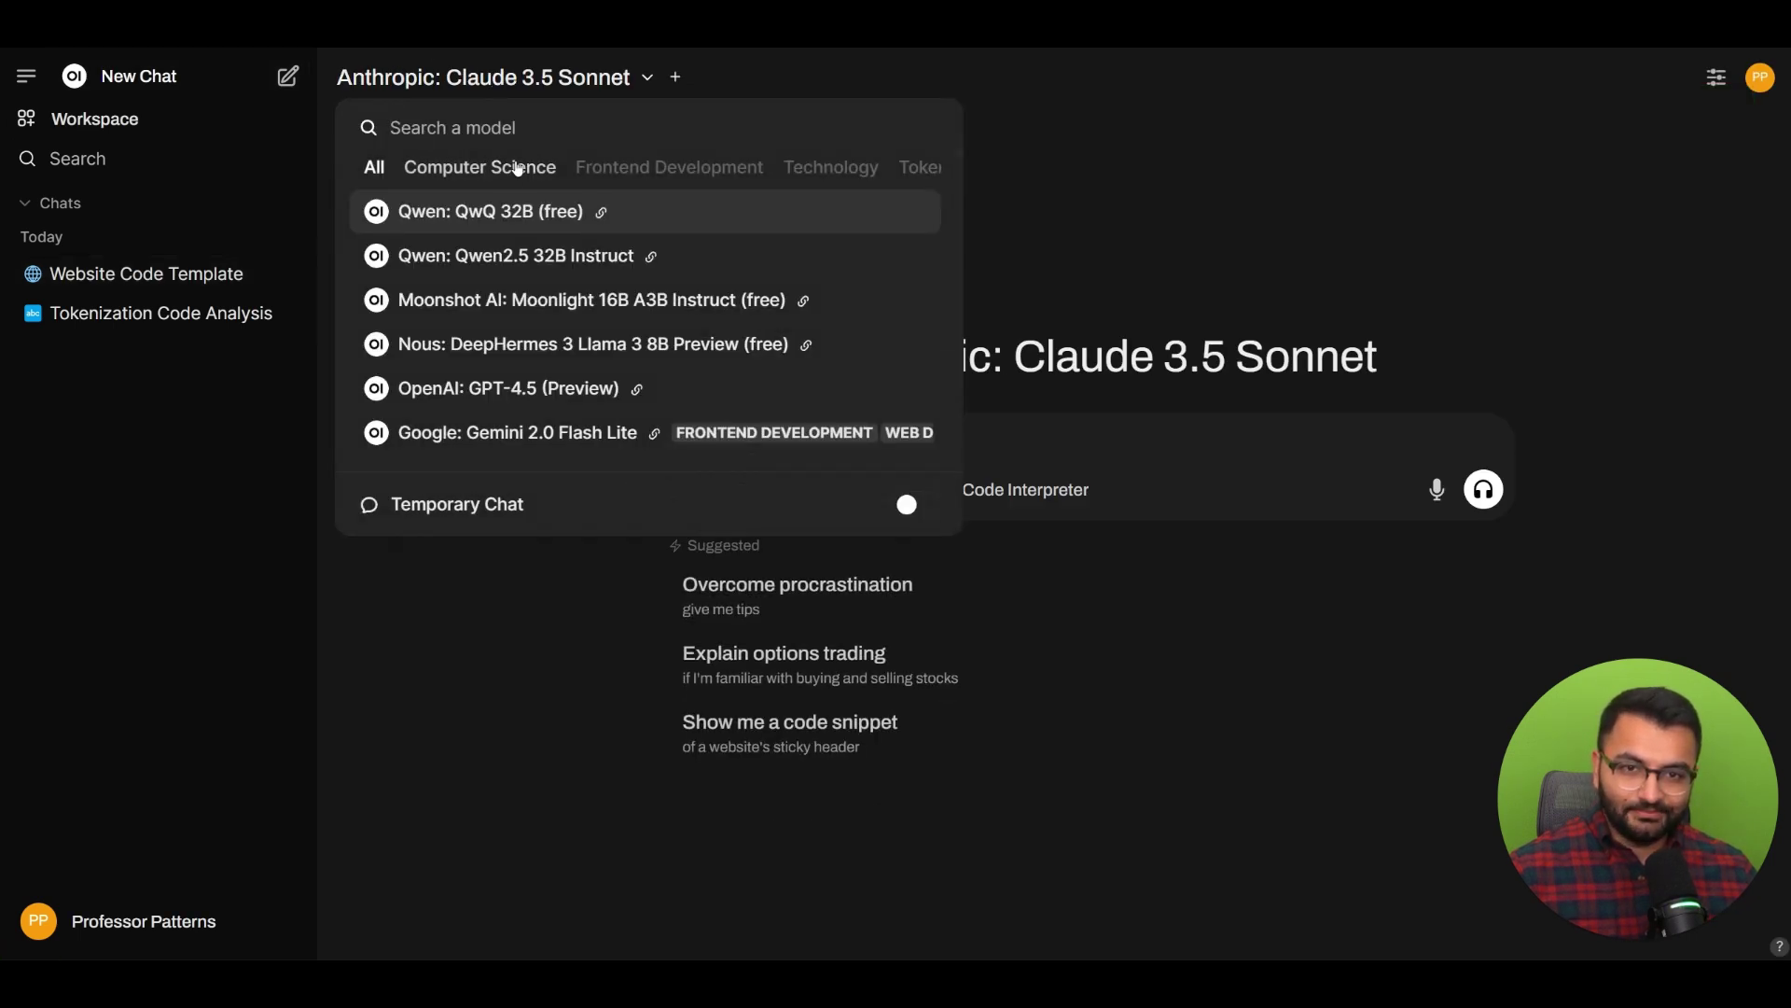
click(523, 166)
click(645, 169)
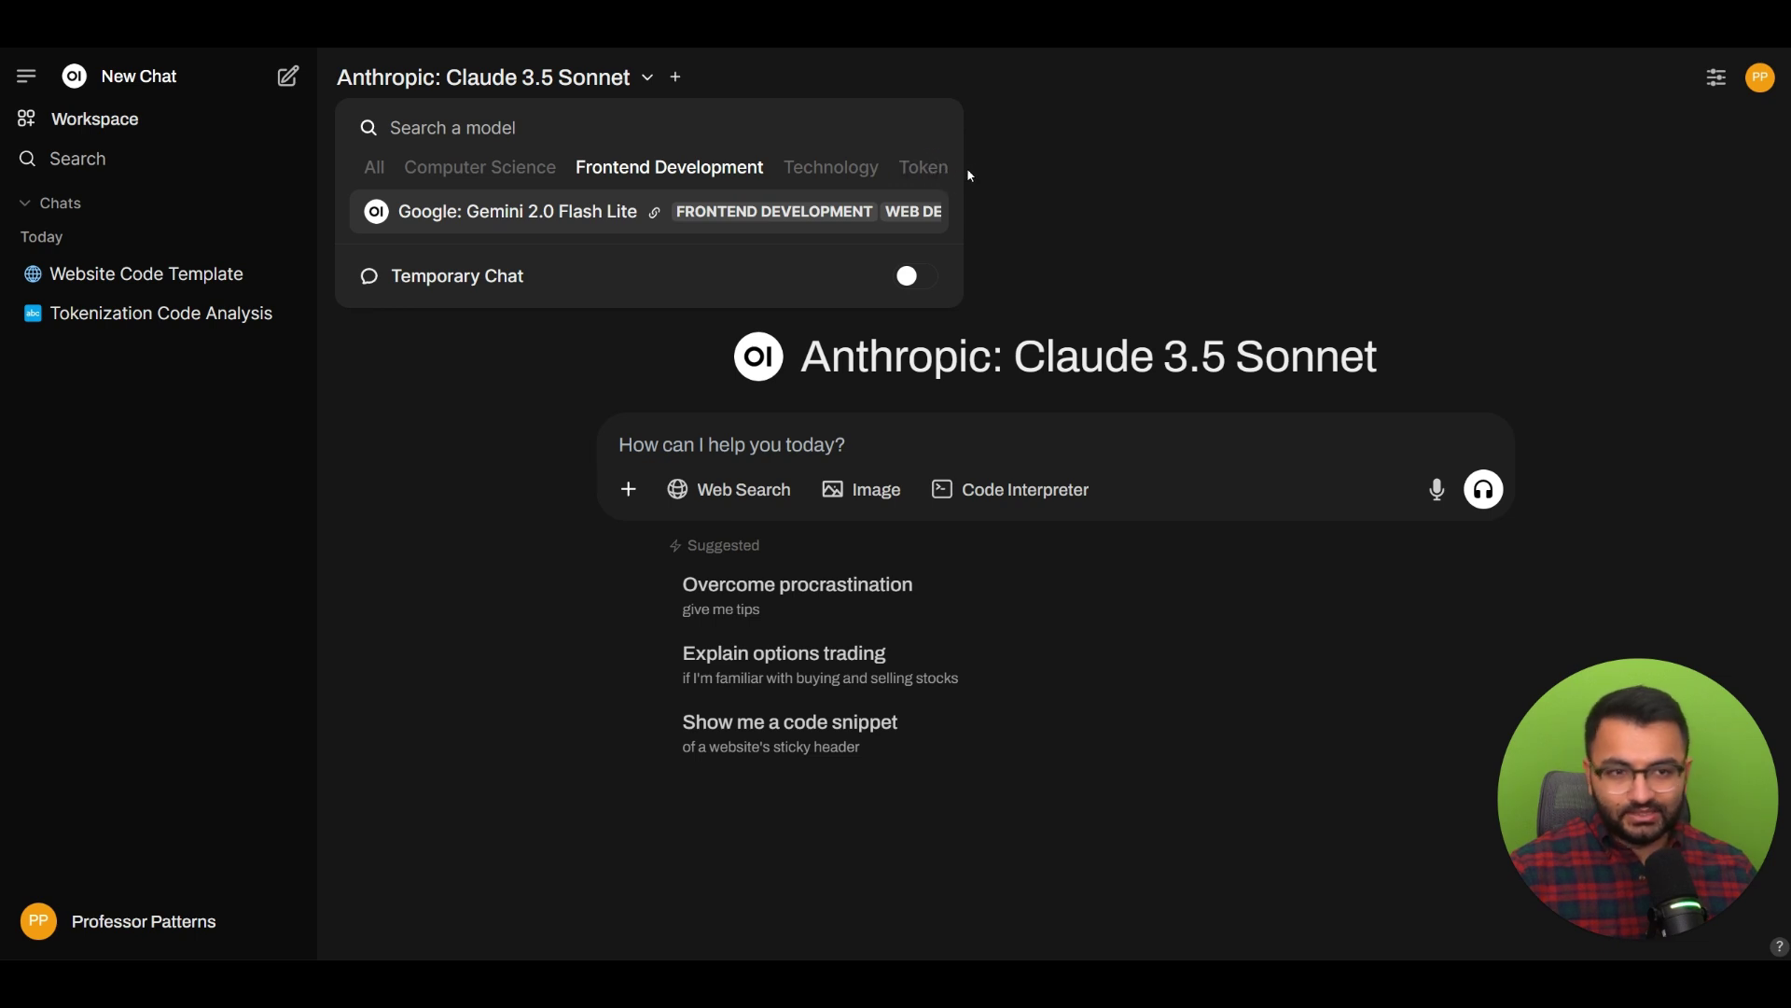
click(836, 171)
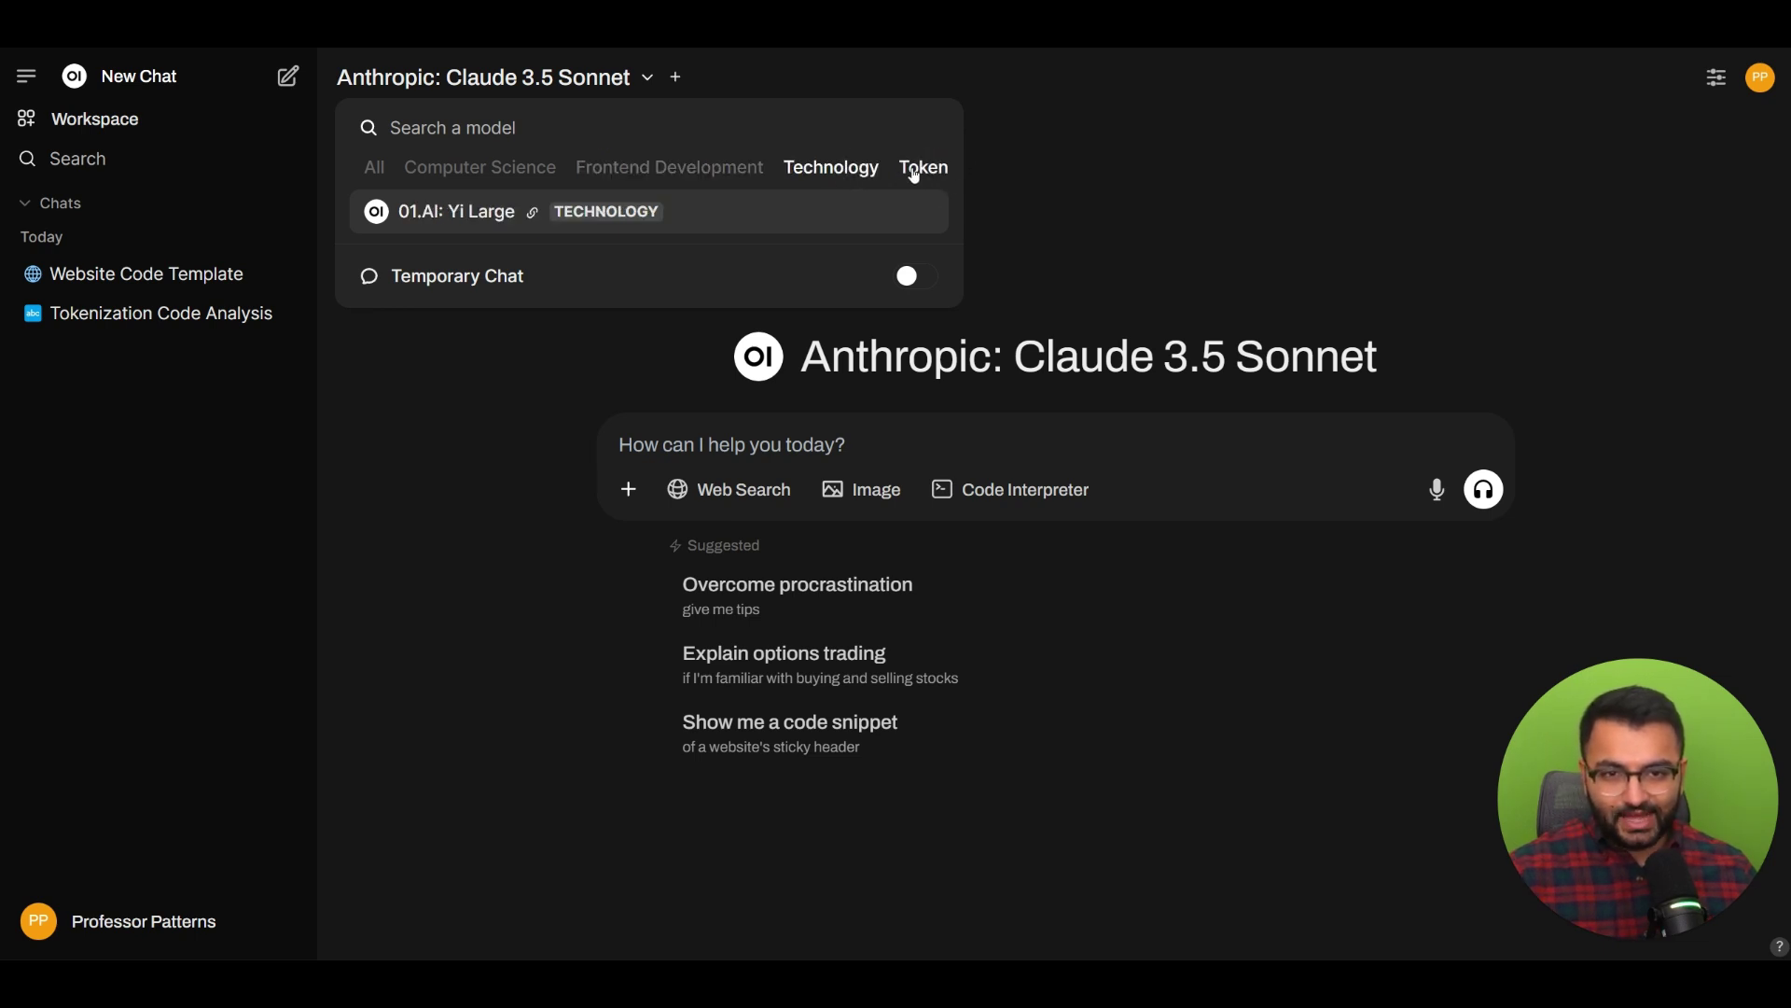
click(918, 175)
click(671, 177)
click(496, 173)
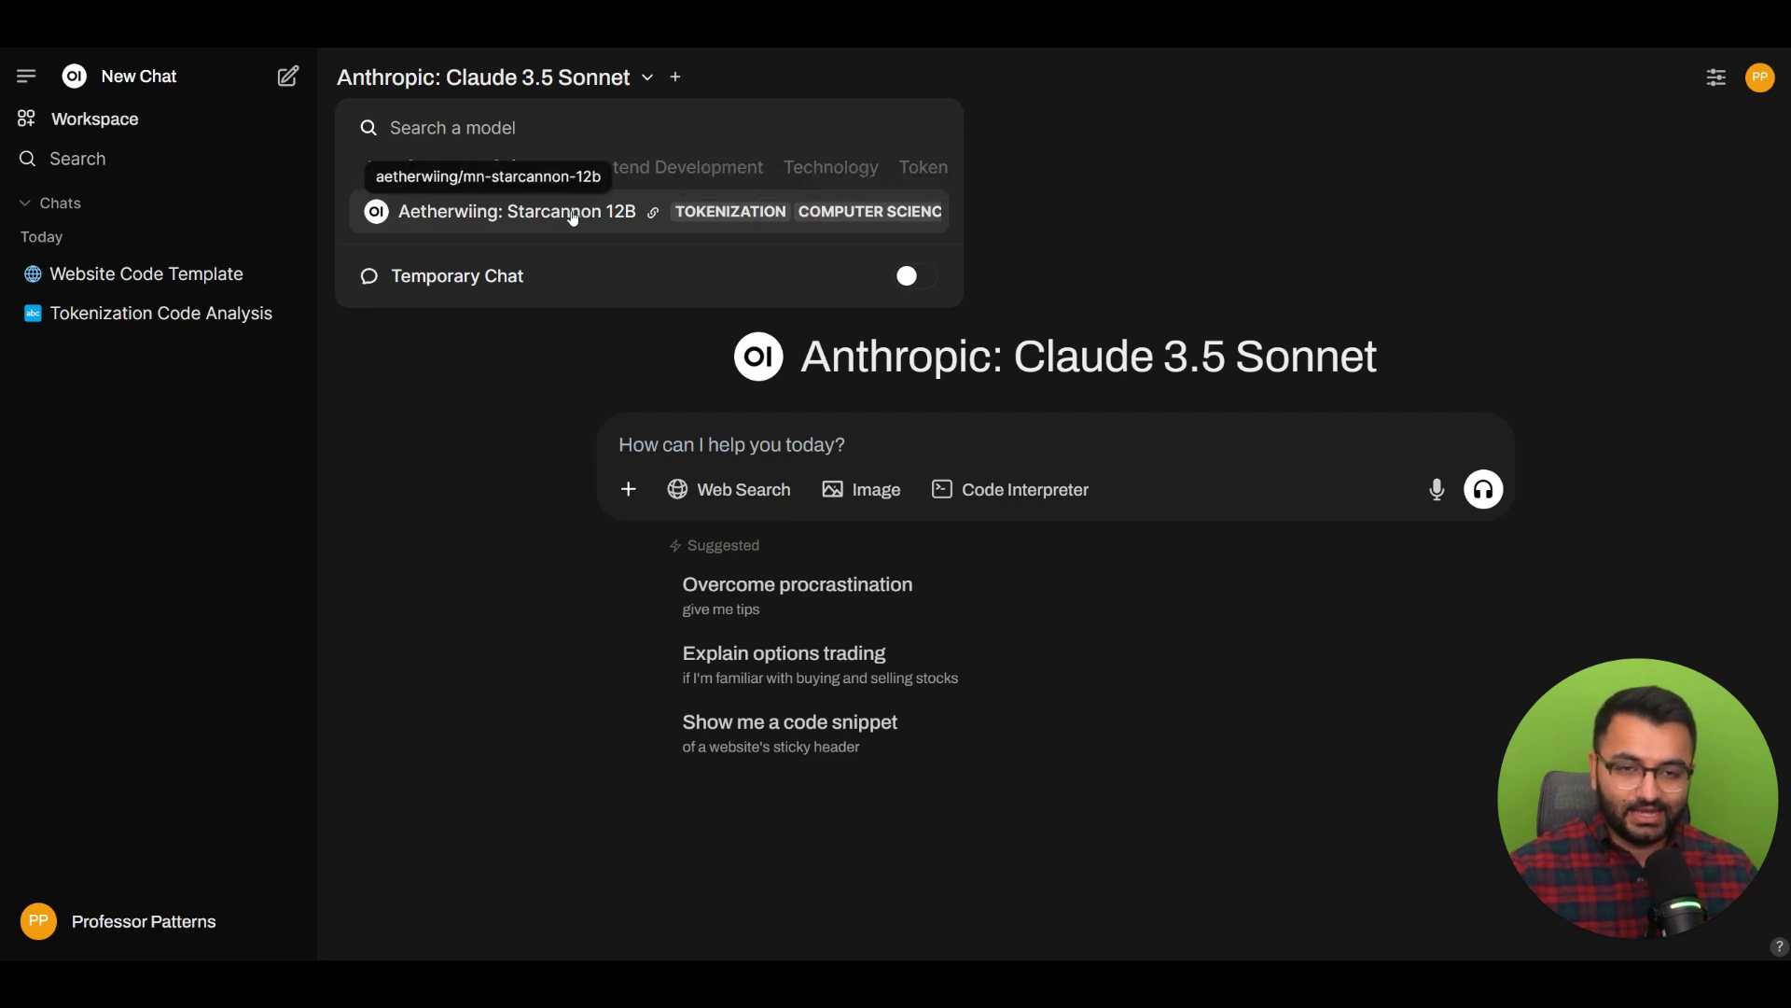
click(381, 173)
click(1231, 195)
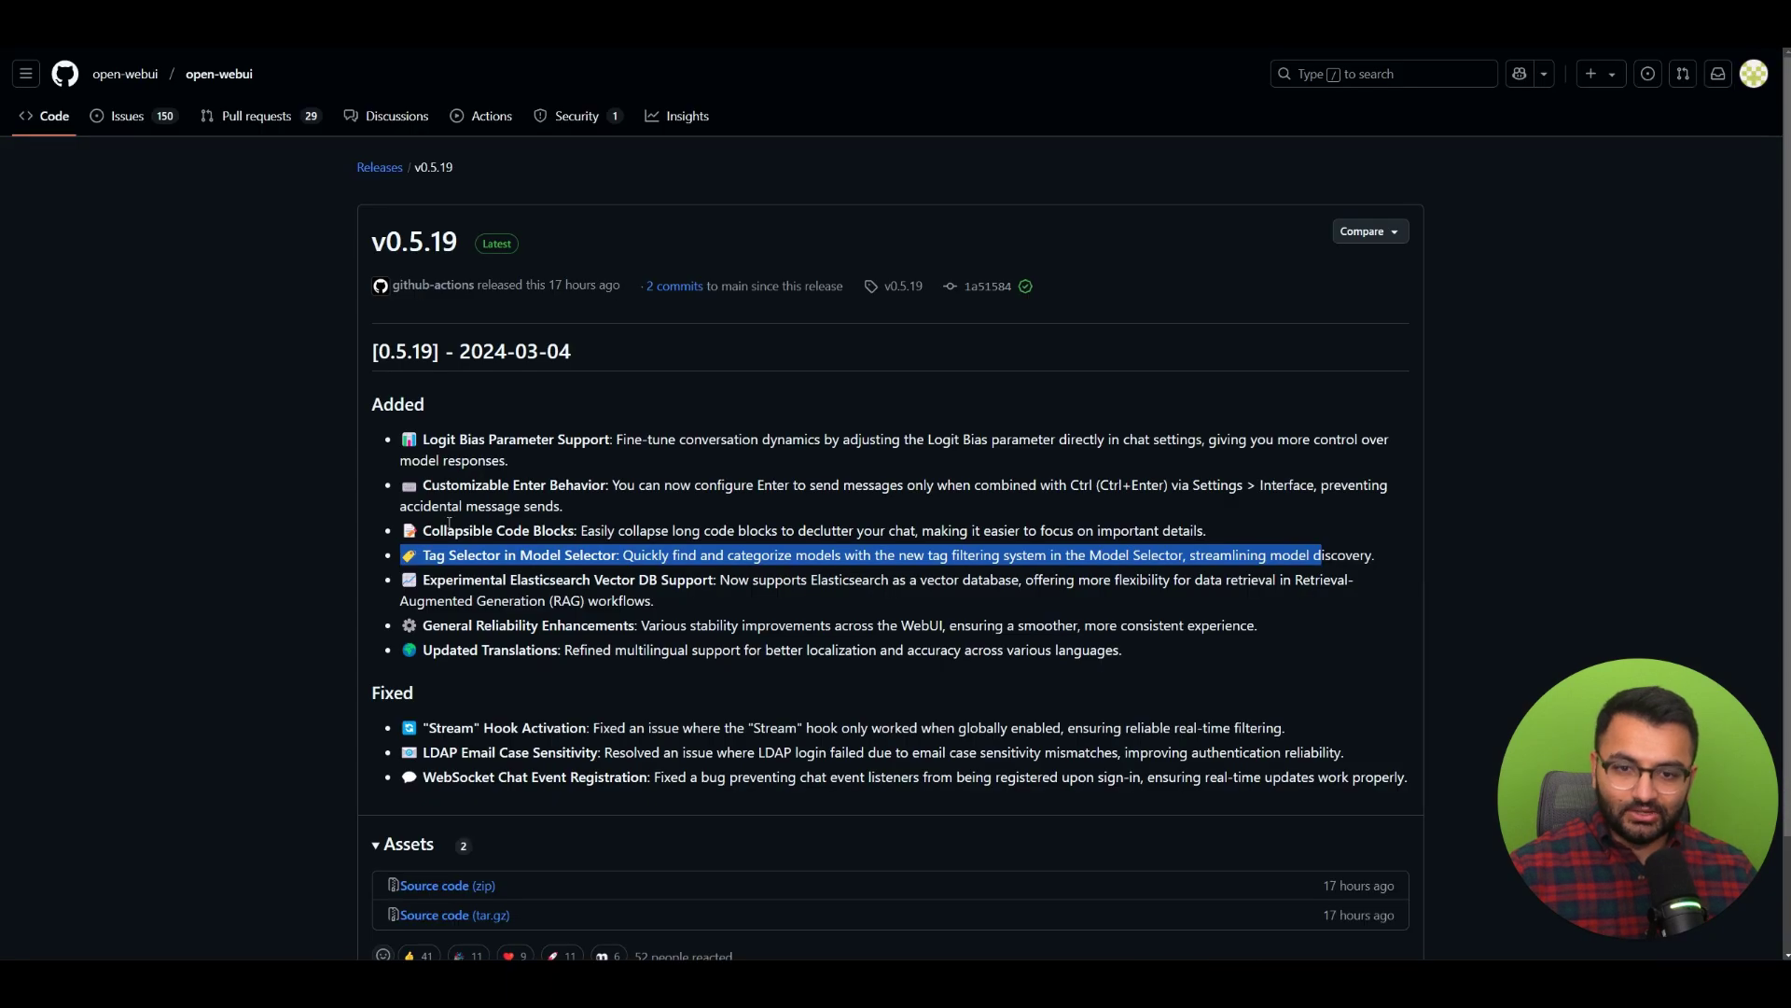
Highlight the Tag Selector in Model Selector note in the GitHub release notes
click(449, 560)
drag(418, 556, 668, 557)
click(665, 554)
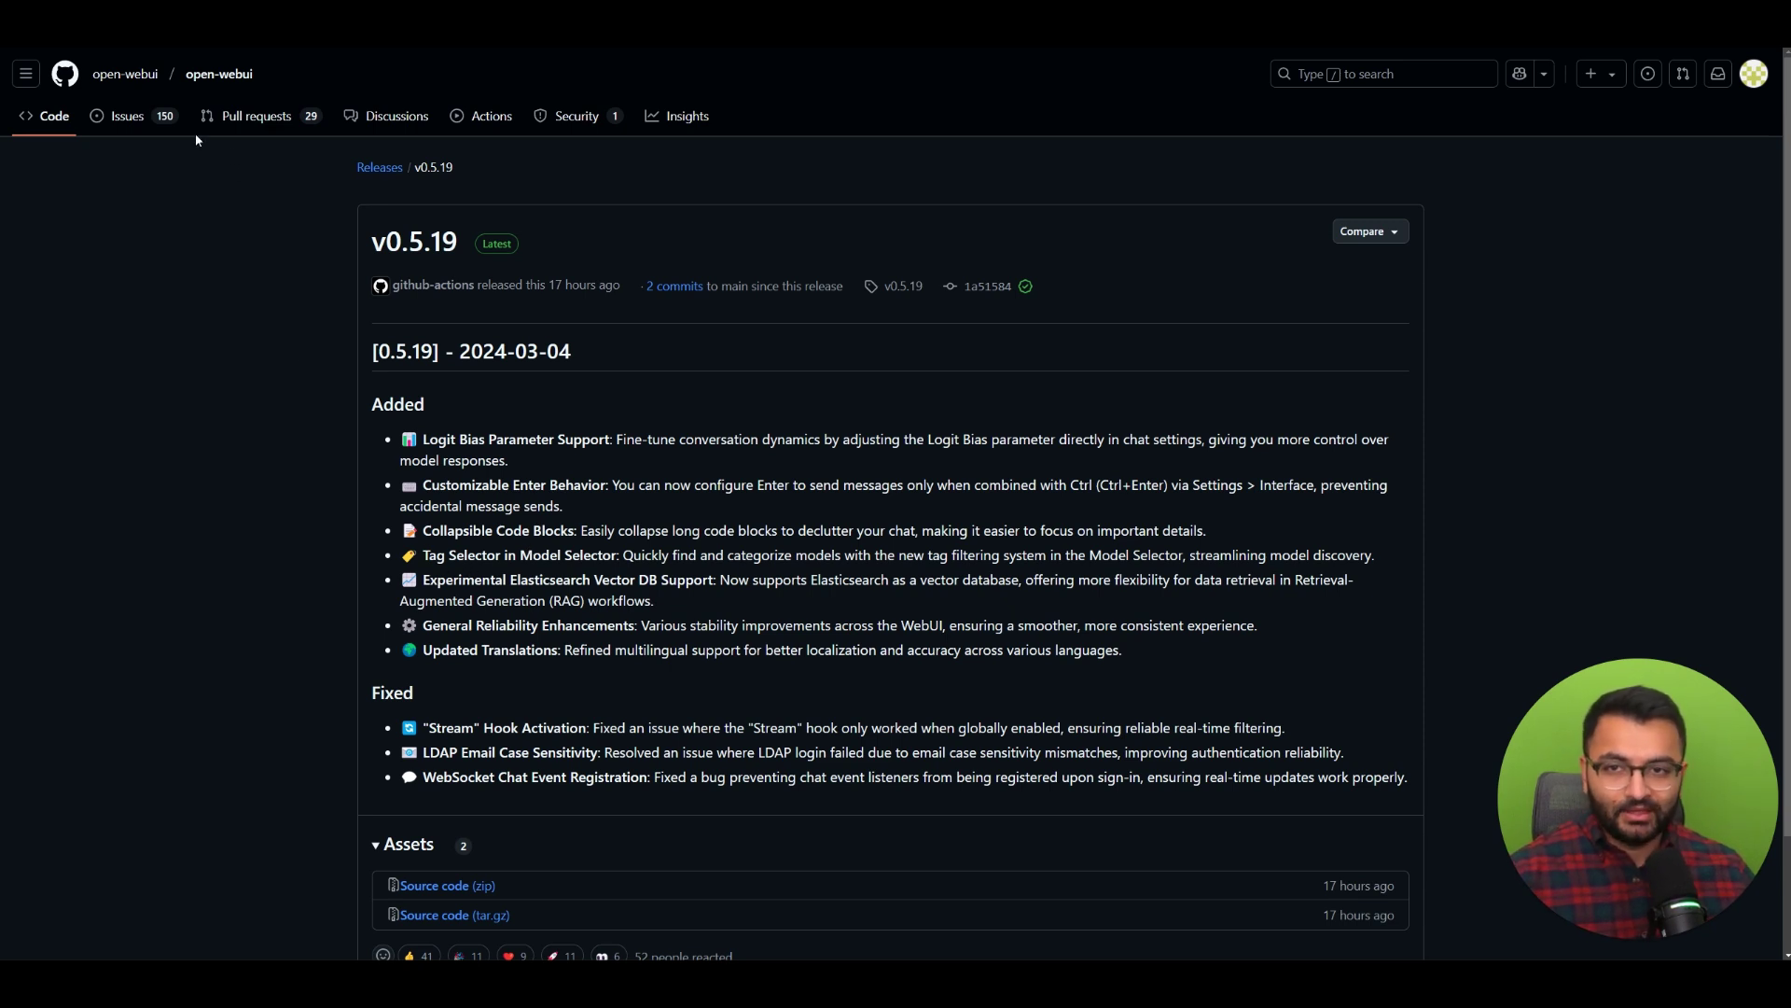
Highlight the Tag Selector and Experimental Elasticsearch Vector DB Support notes, then switch to VS Code
drag(400, 556, 1397, 548)
drag(400, 580, 651, 597)
click(739, 580)
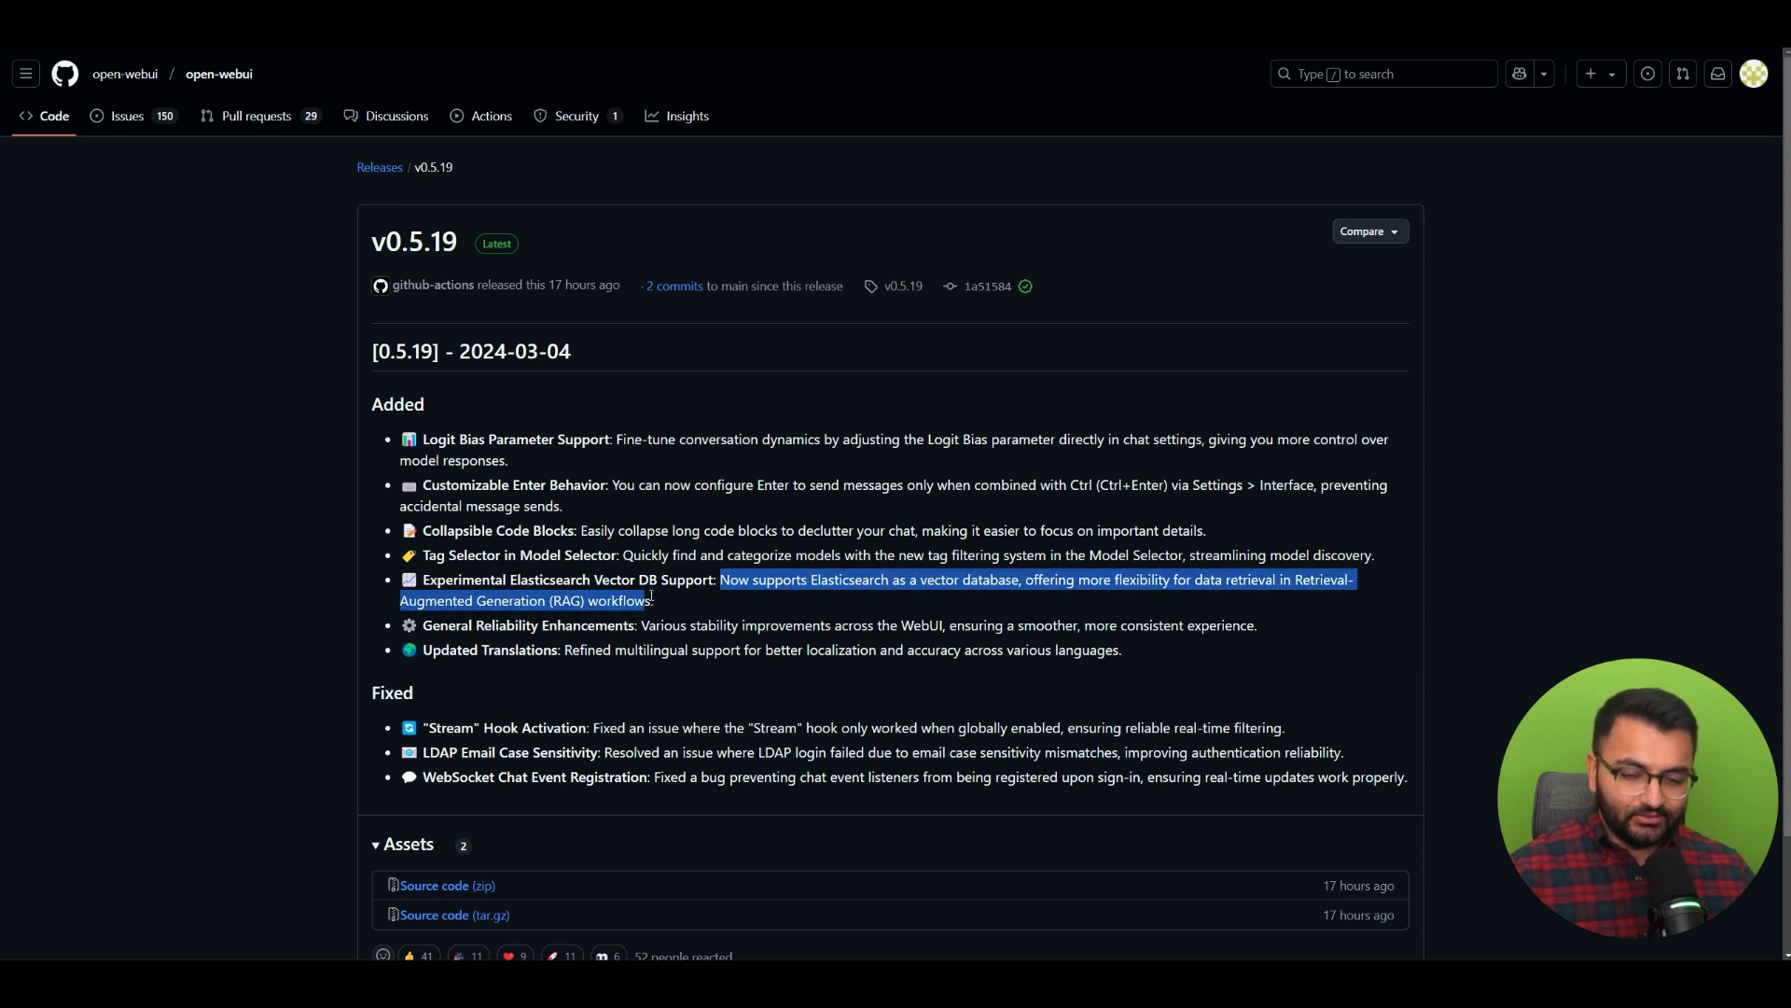
key(alt+Tab)
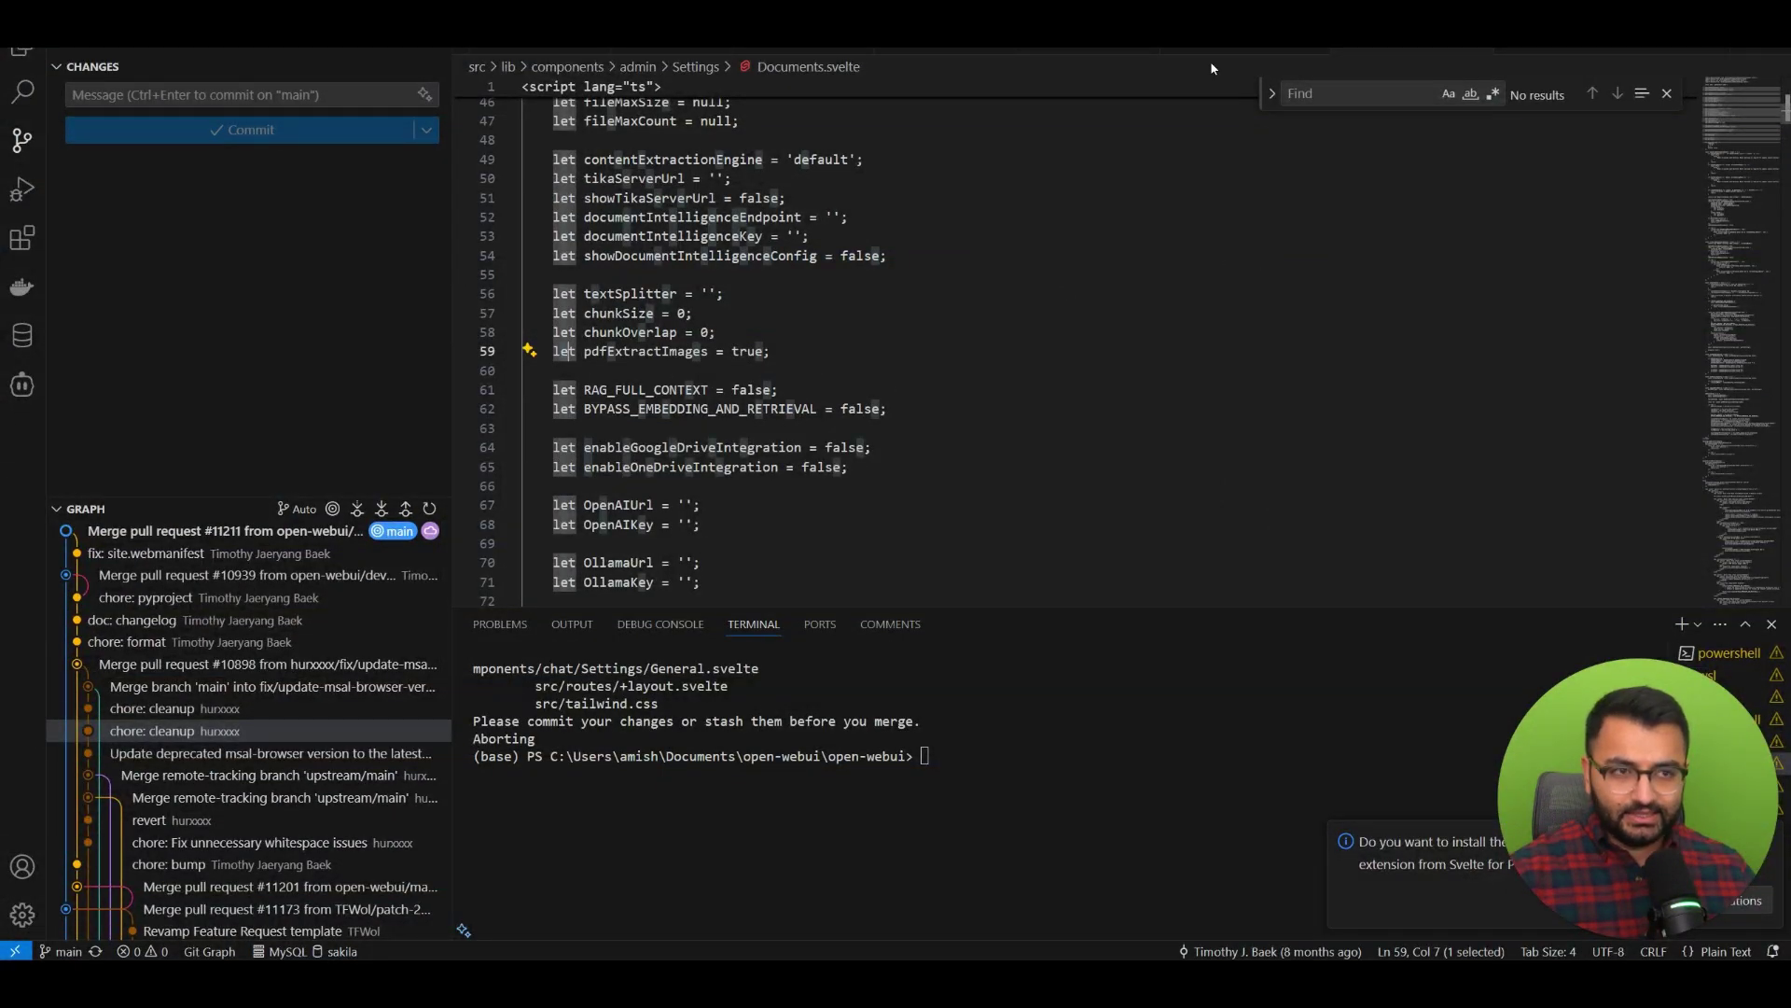
Glance at the onedrive-file-picker.ts diff, then return to Documents.svelte and clear the selection
click(1211, 37)
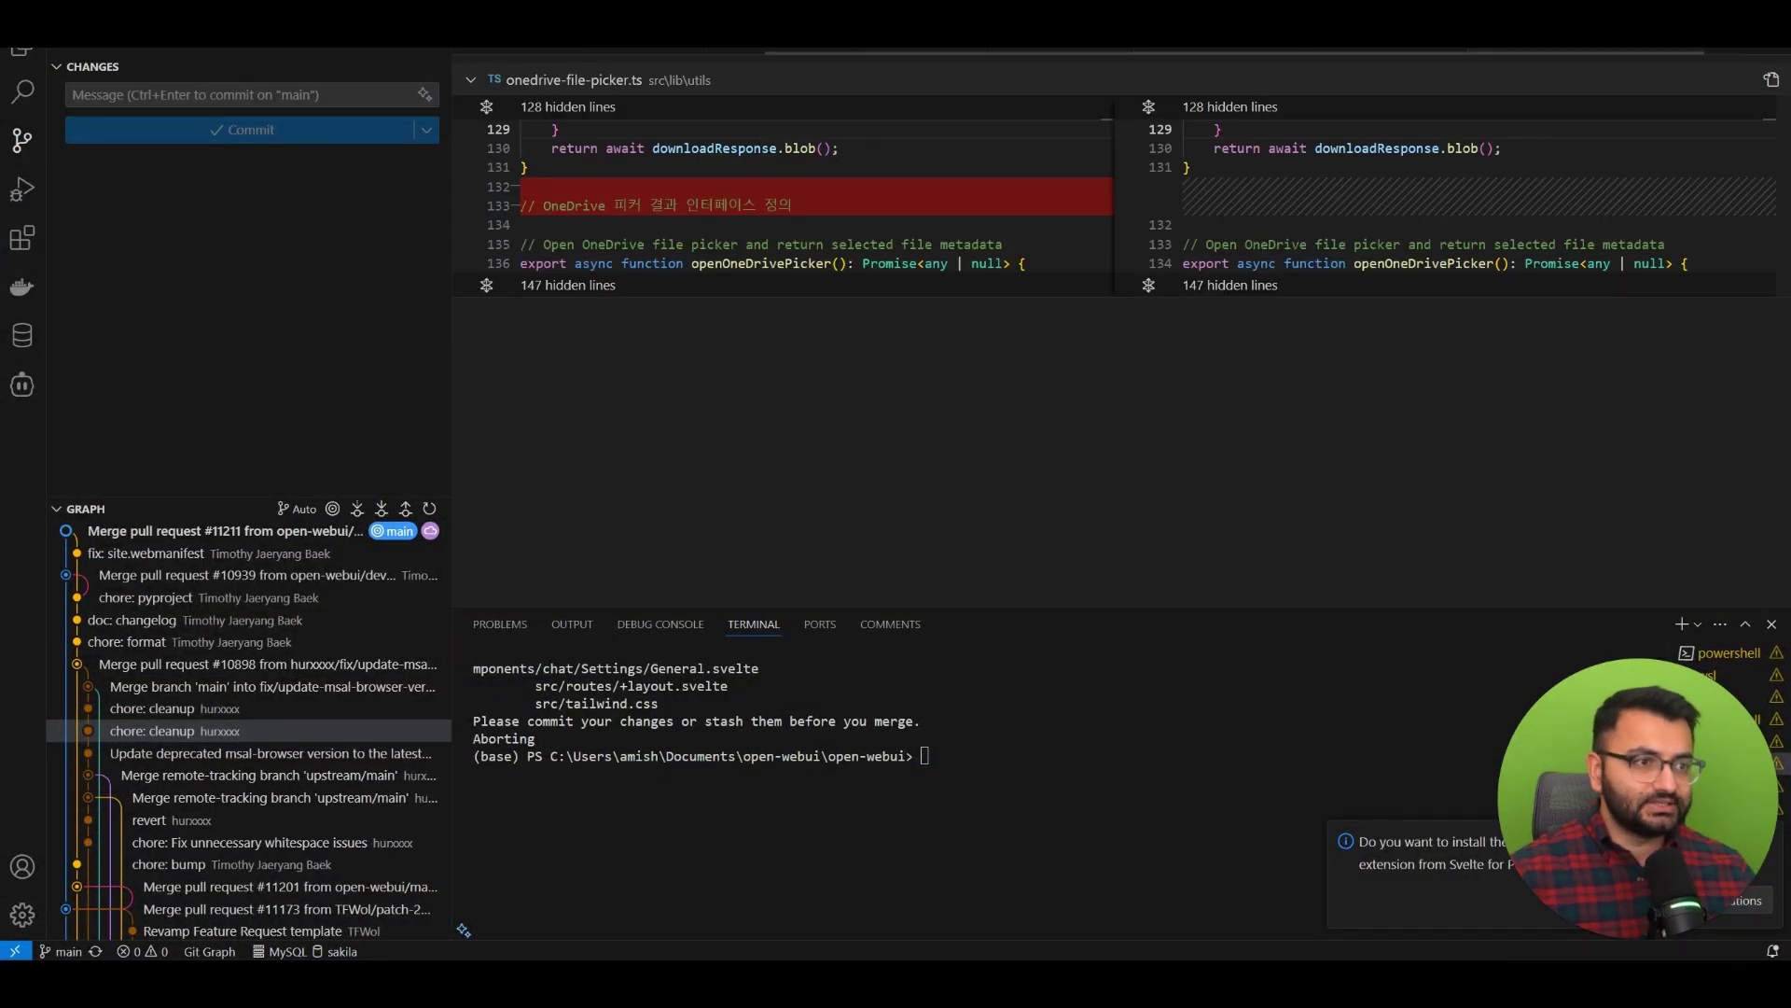
key(ctrl+Tab)
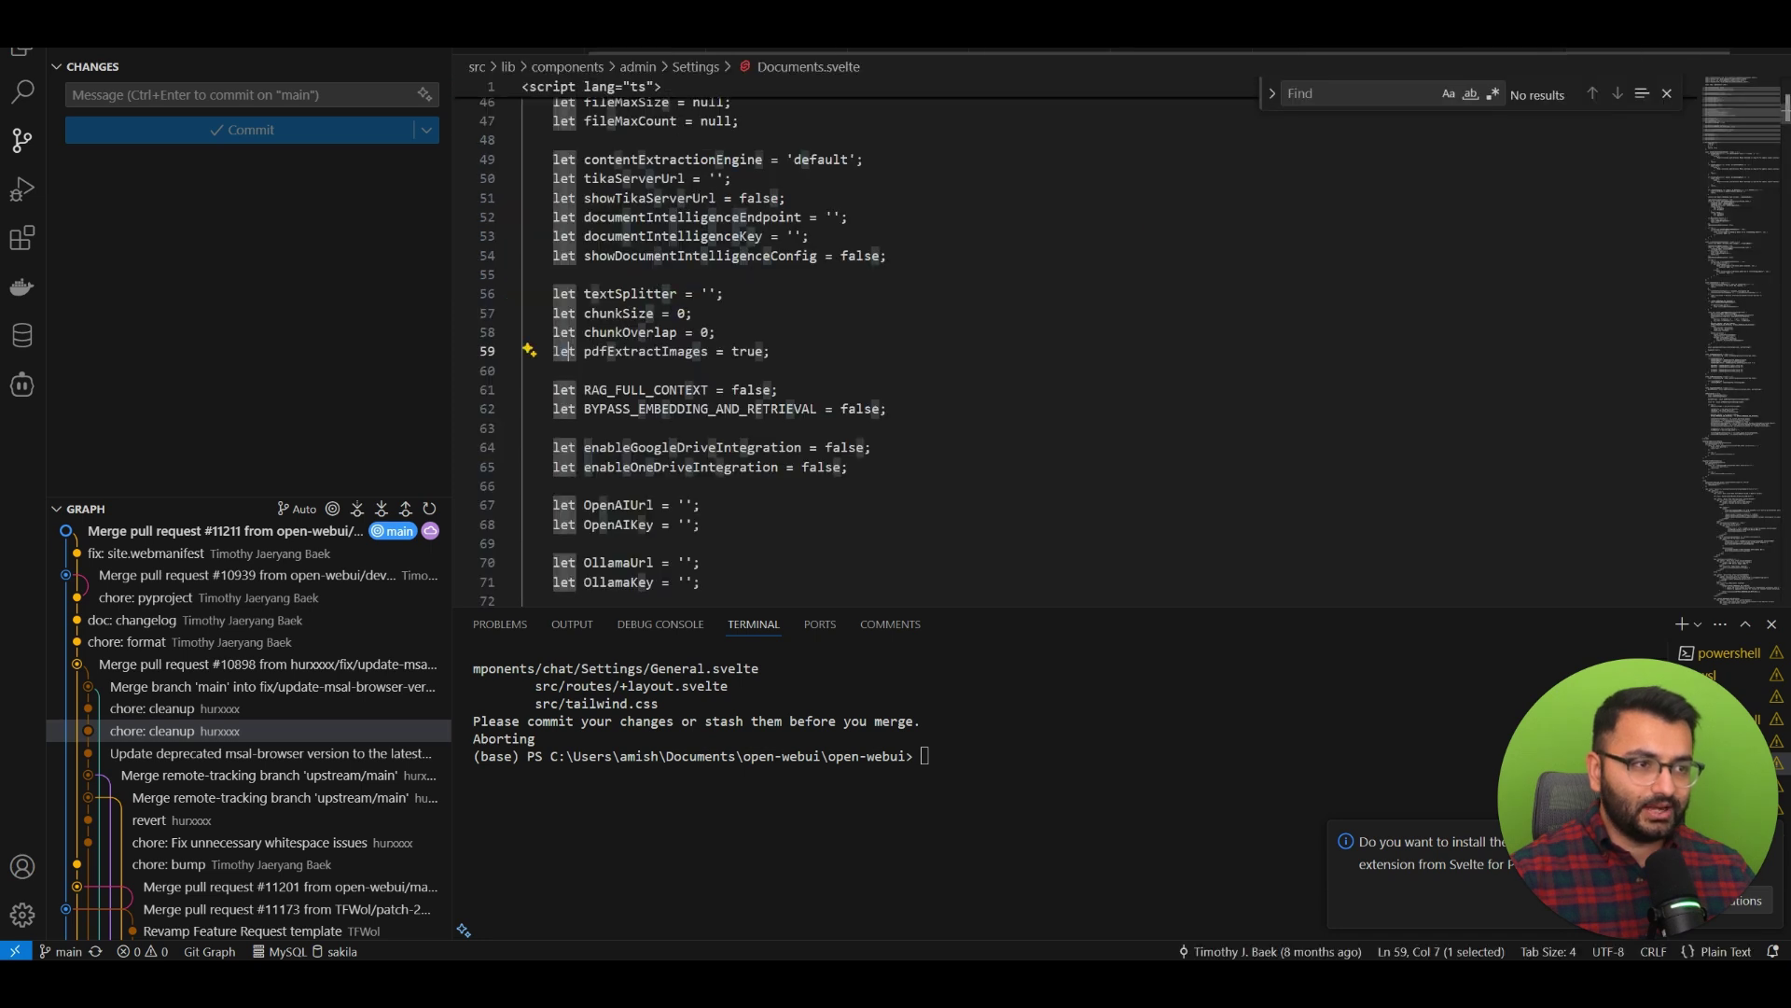
click(565, 351)
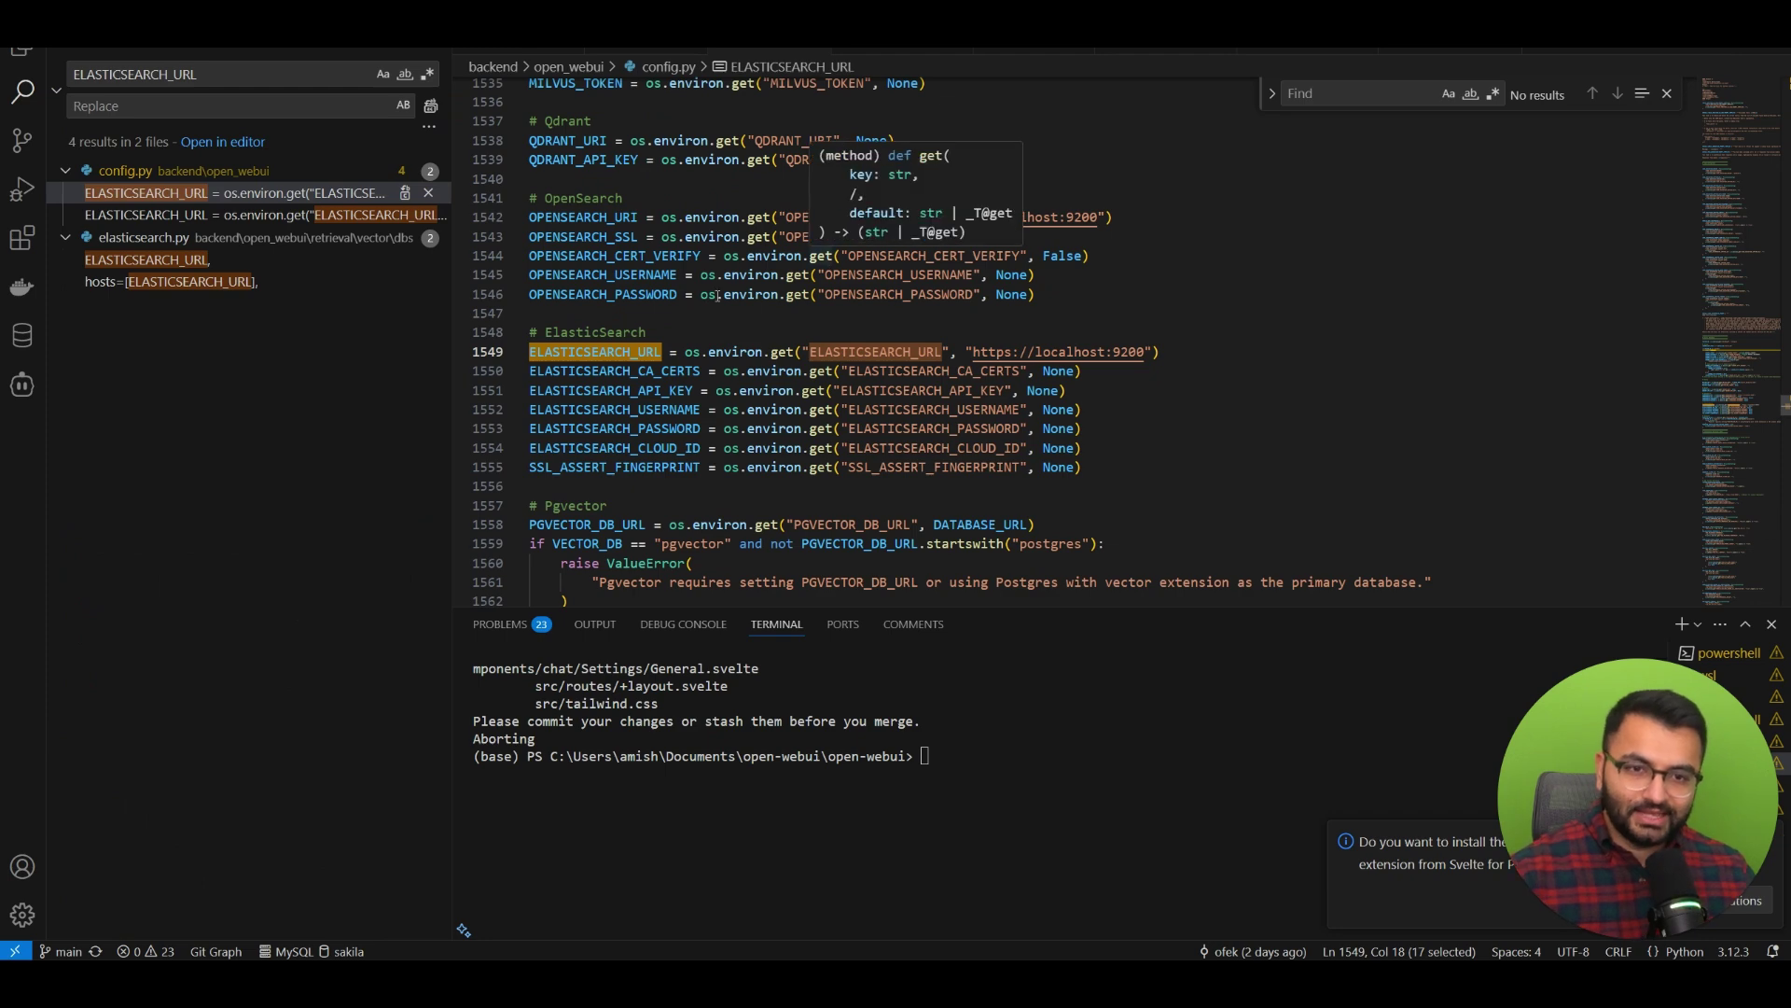
Review the ElasticSearch settings in config.py, highlighting ELASTICSEARCH_CA_CERTS uses and the credential lines
scroll(1083, 292, up, 8)
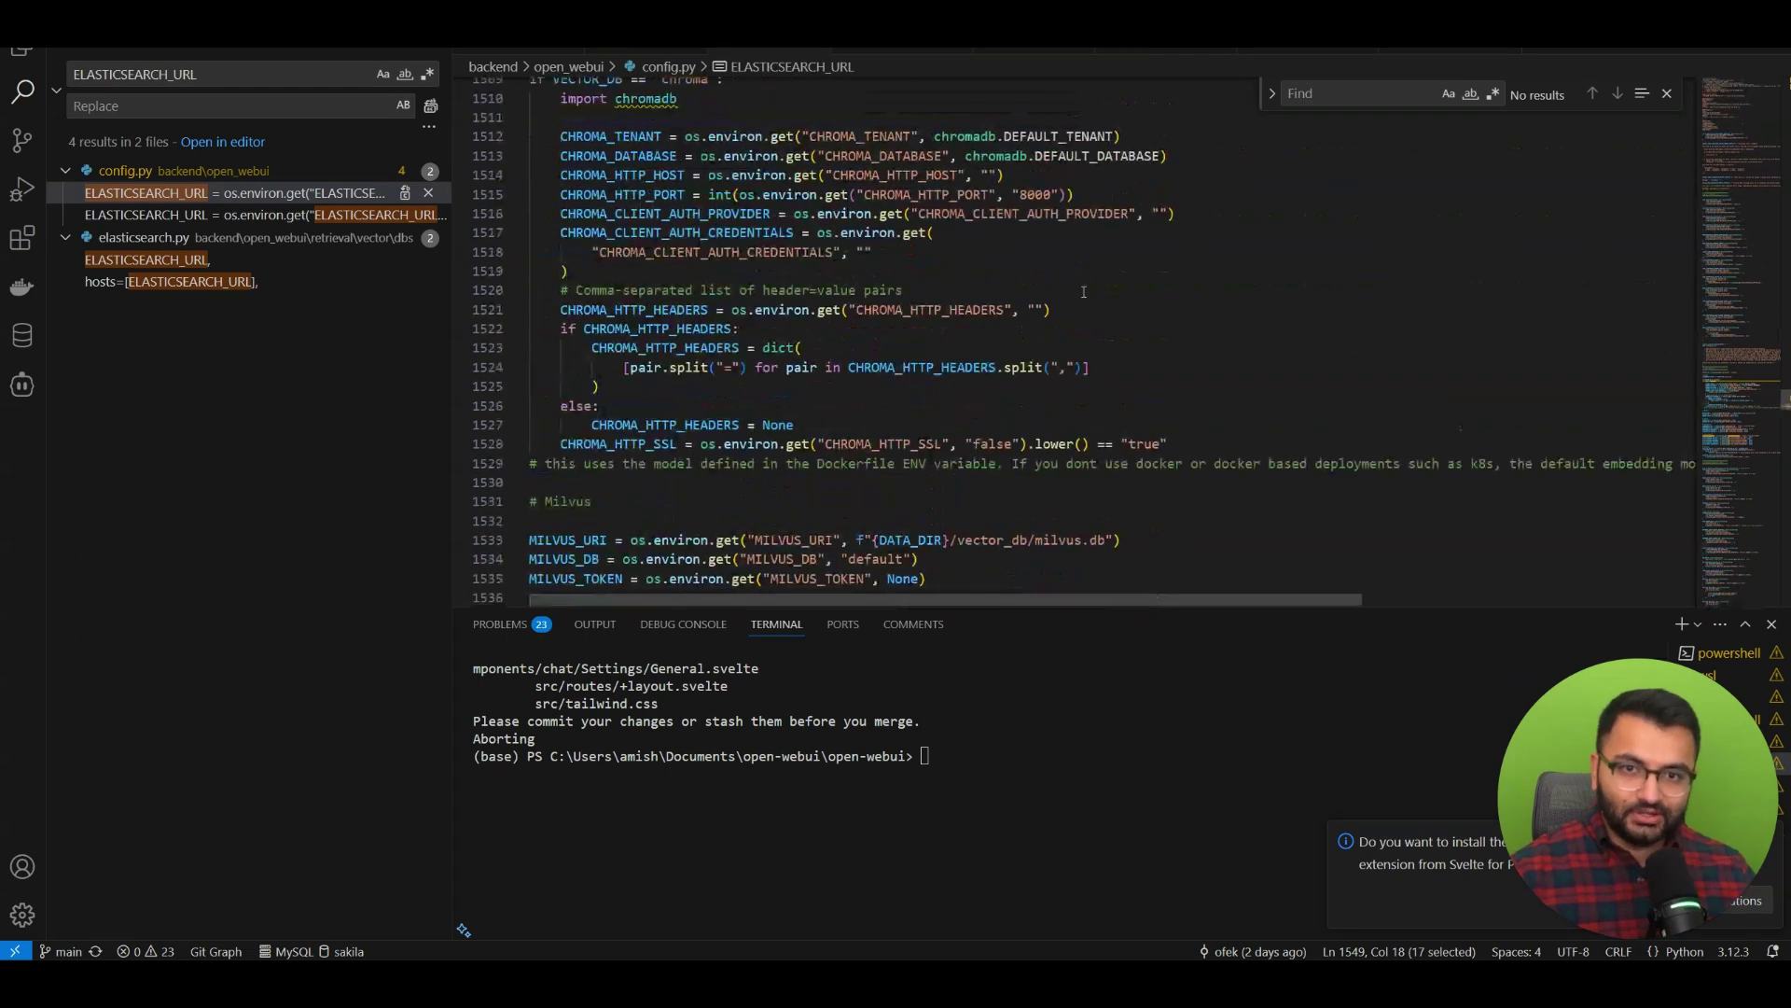
scroll(1083, 292, down, 10)
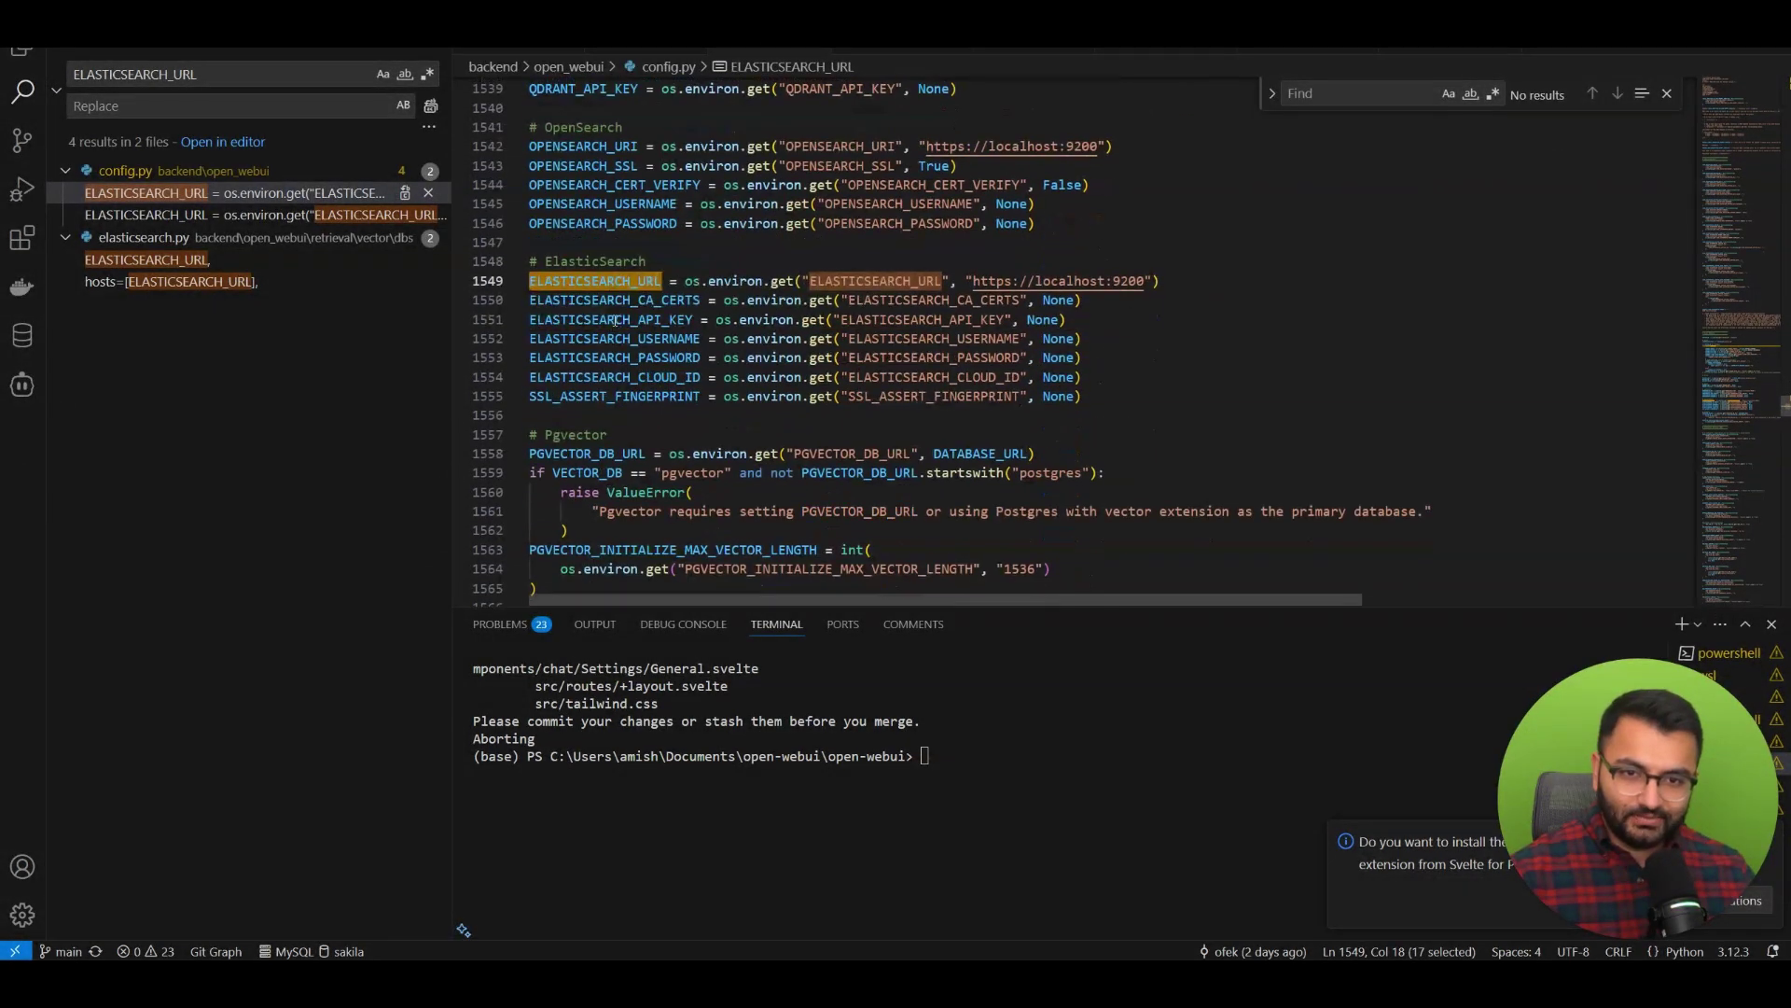
click(576, 261)
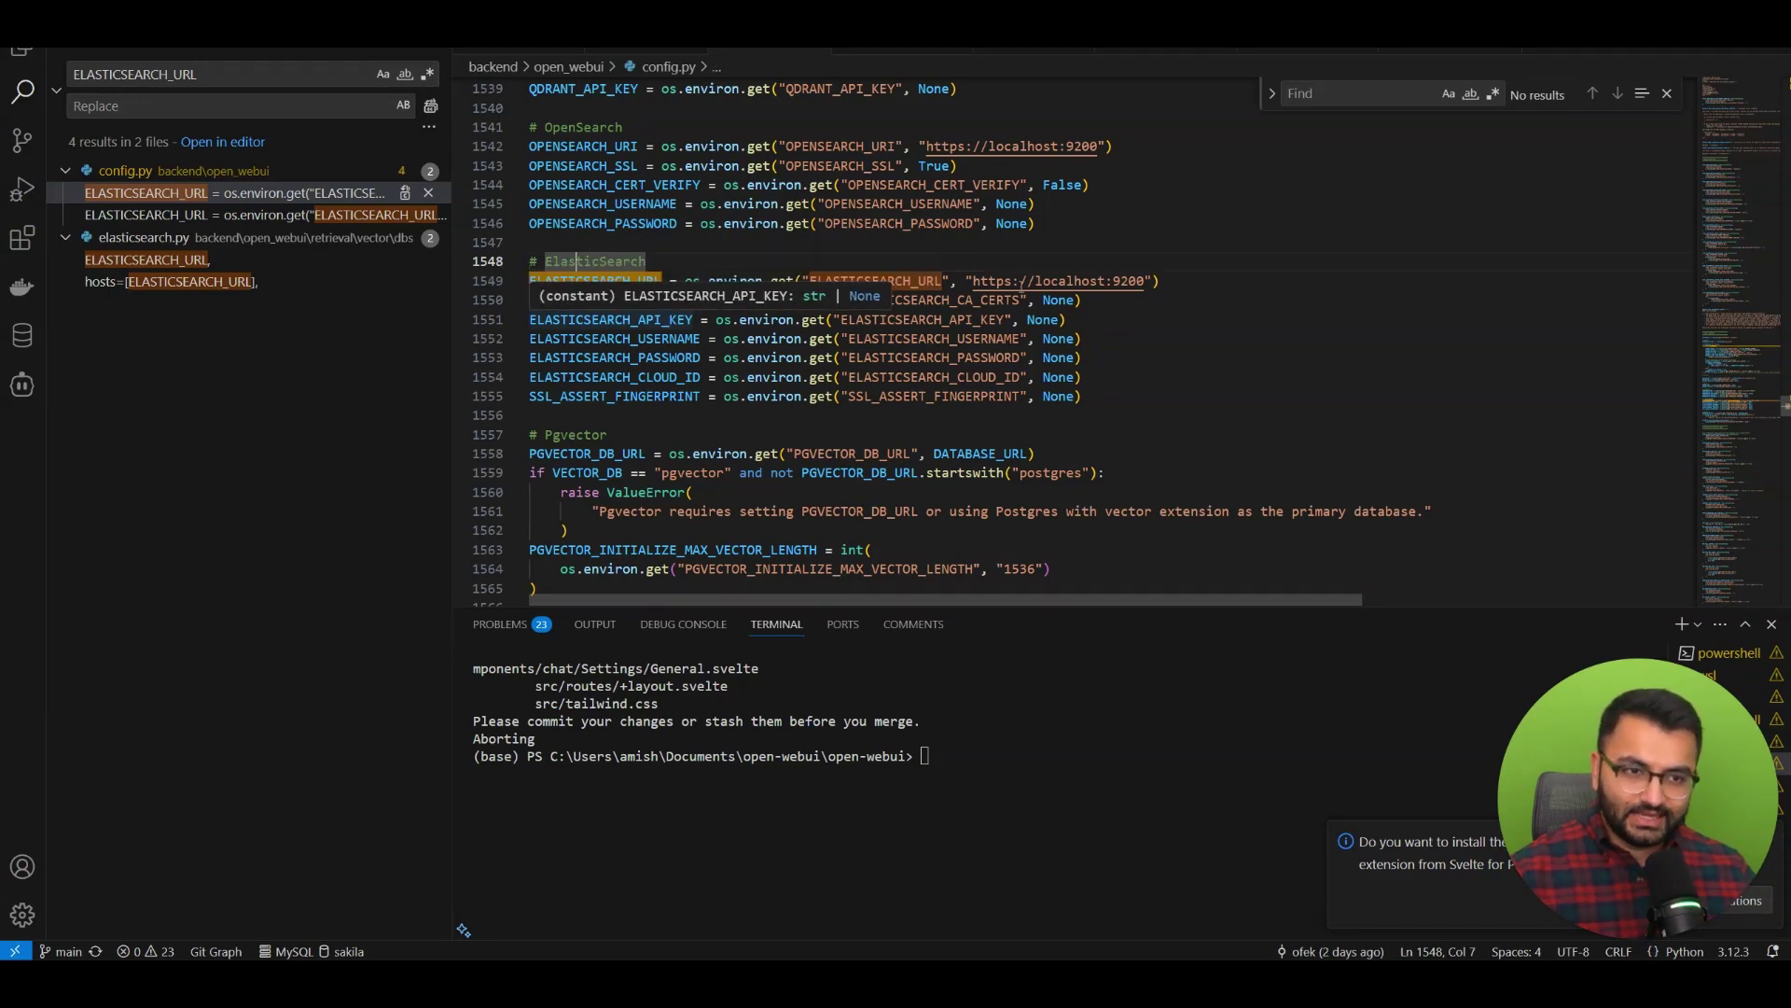
click(1005, 299)
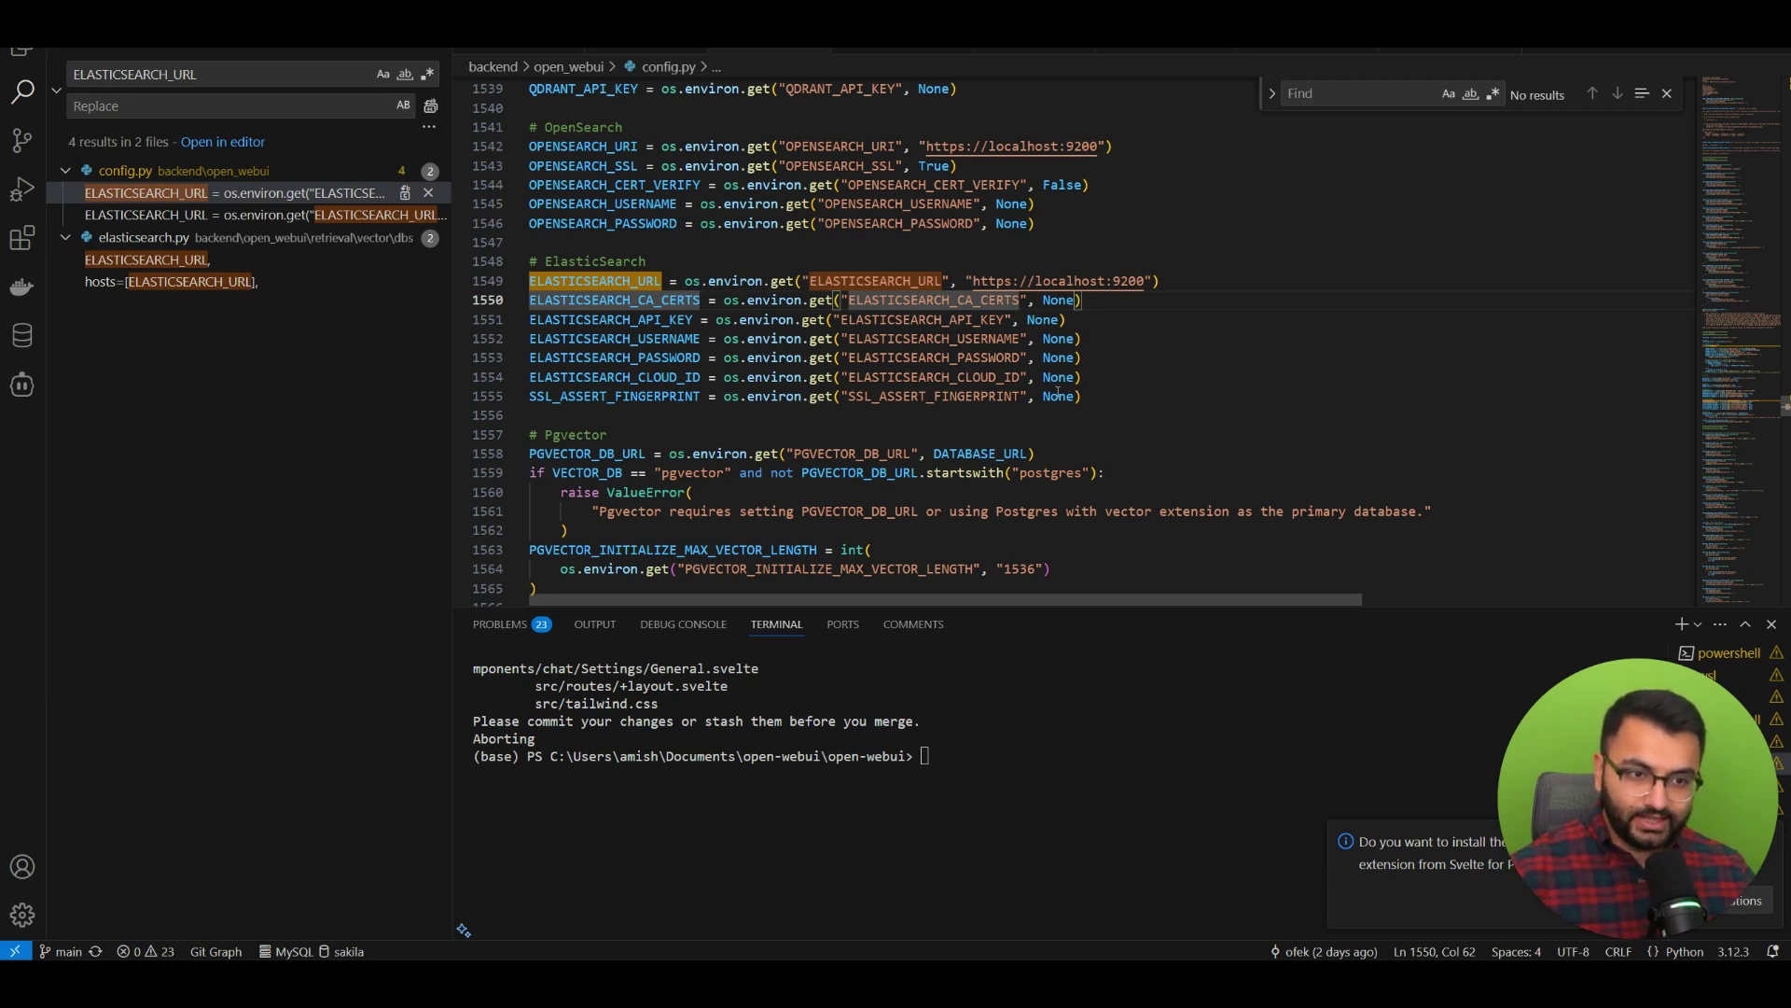
drag(1098, 398, 534, 281)
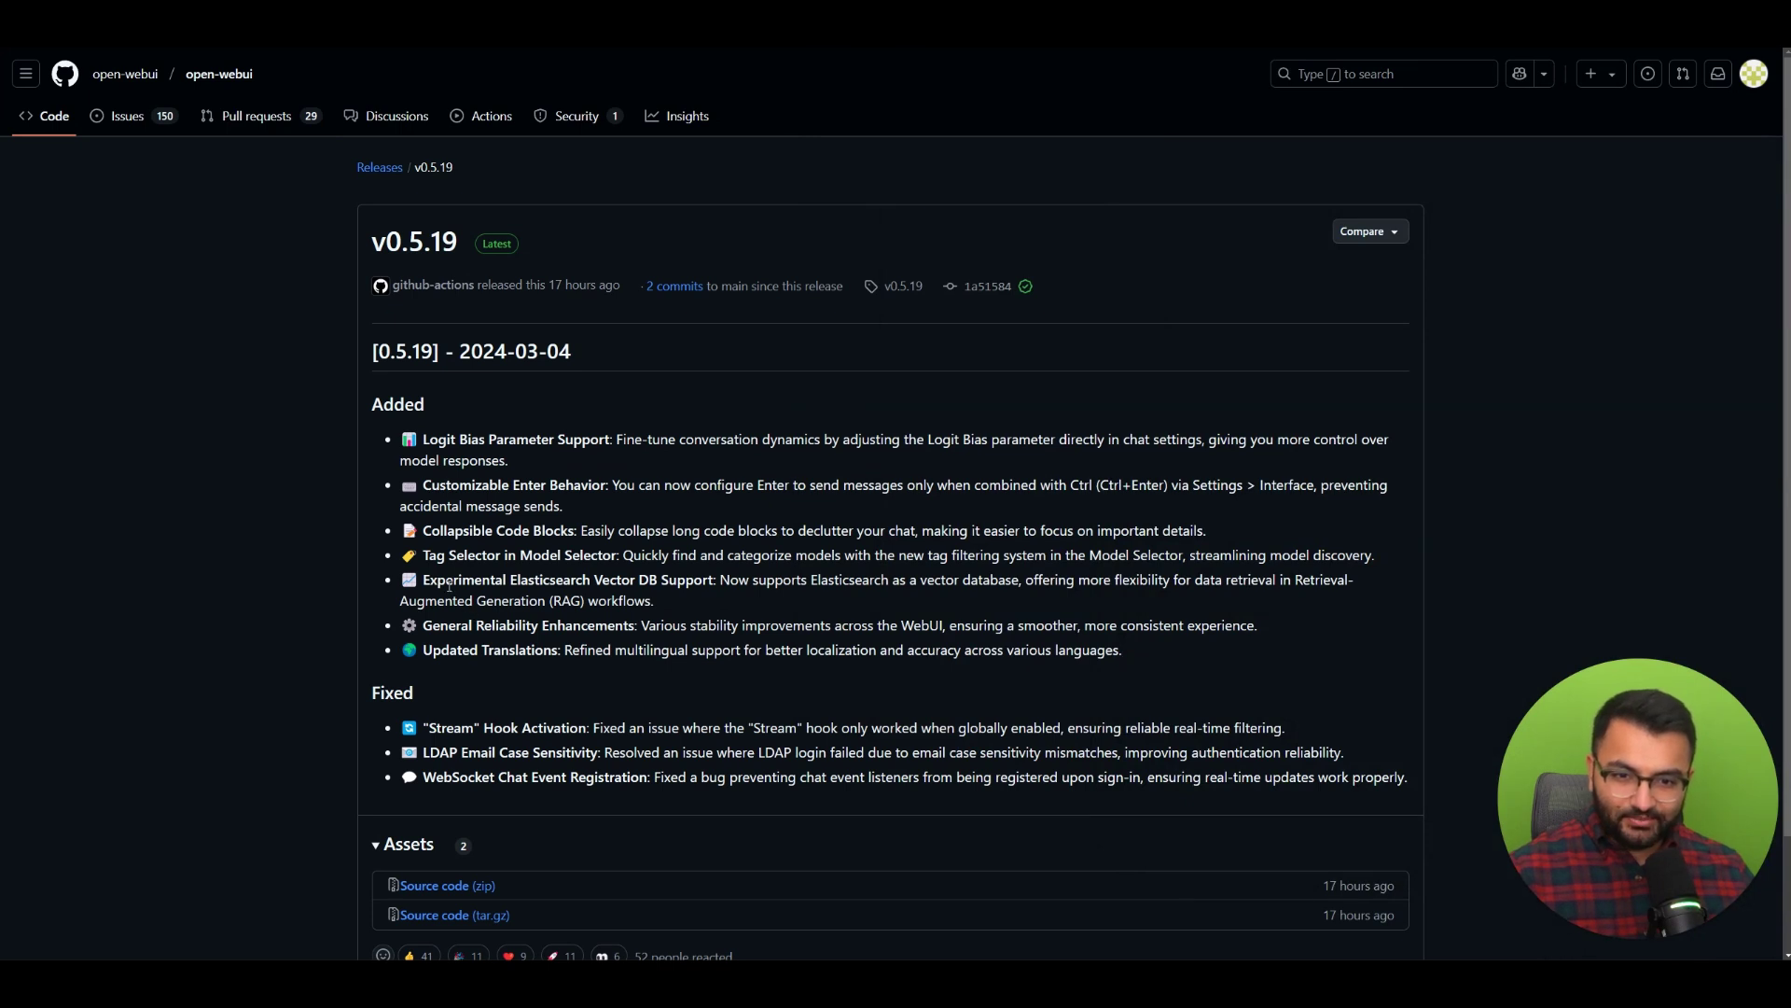
Highlight the General Reliability Enhancements release note, then clear the highlight
drag(426, 627, 1077, 627)
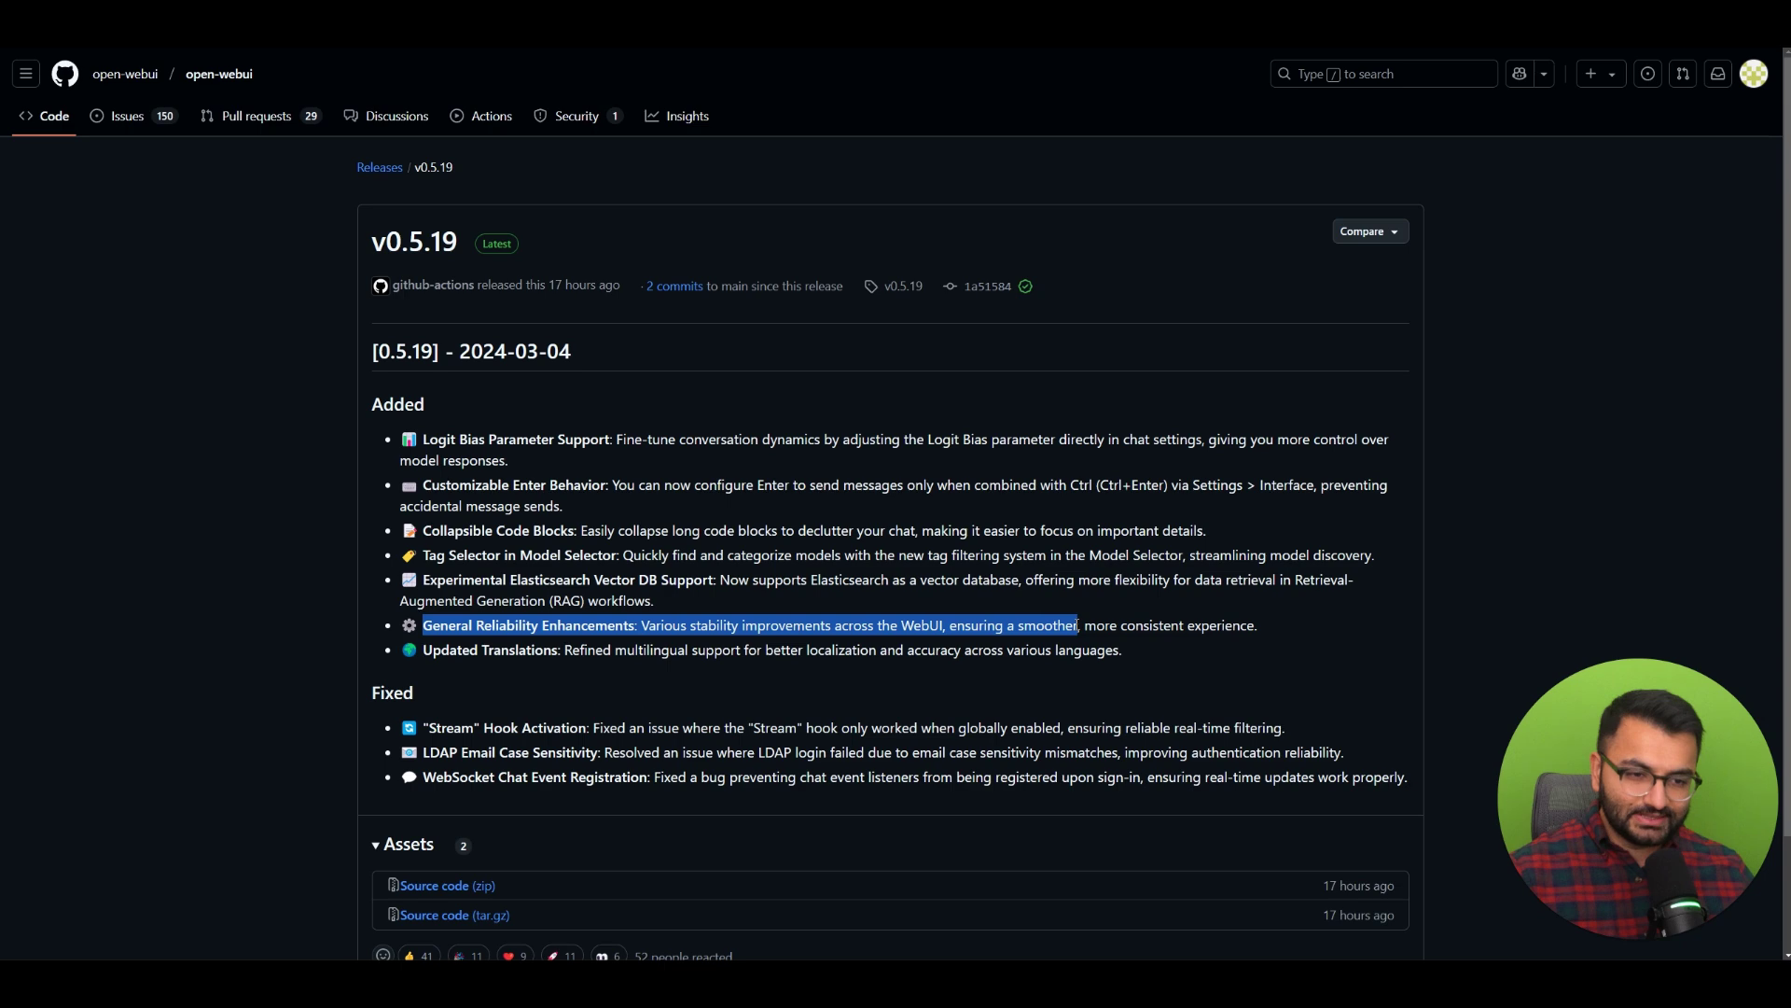
click(1078, 627)
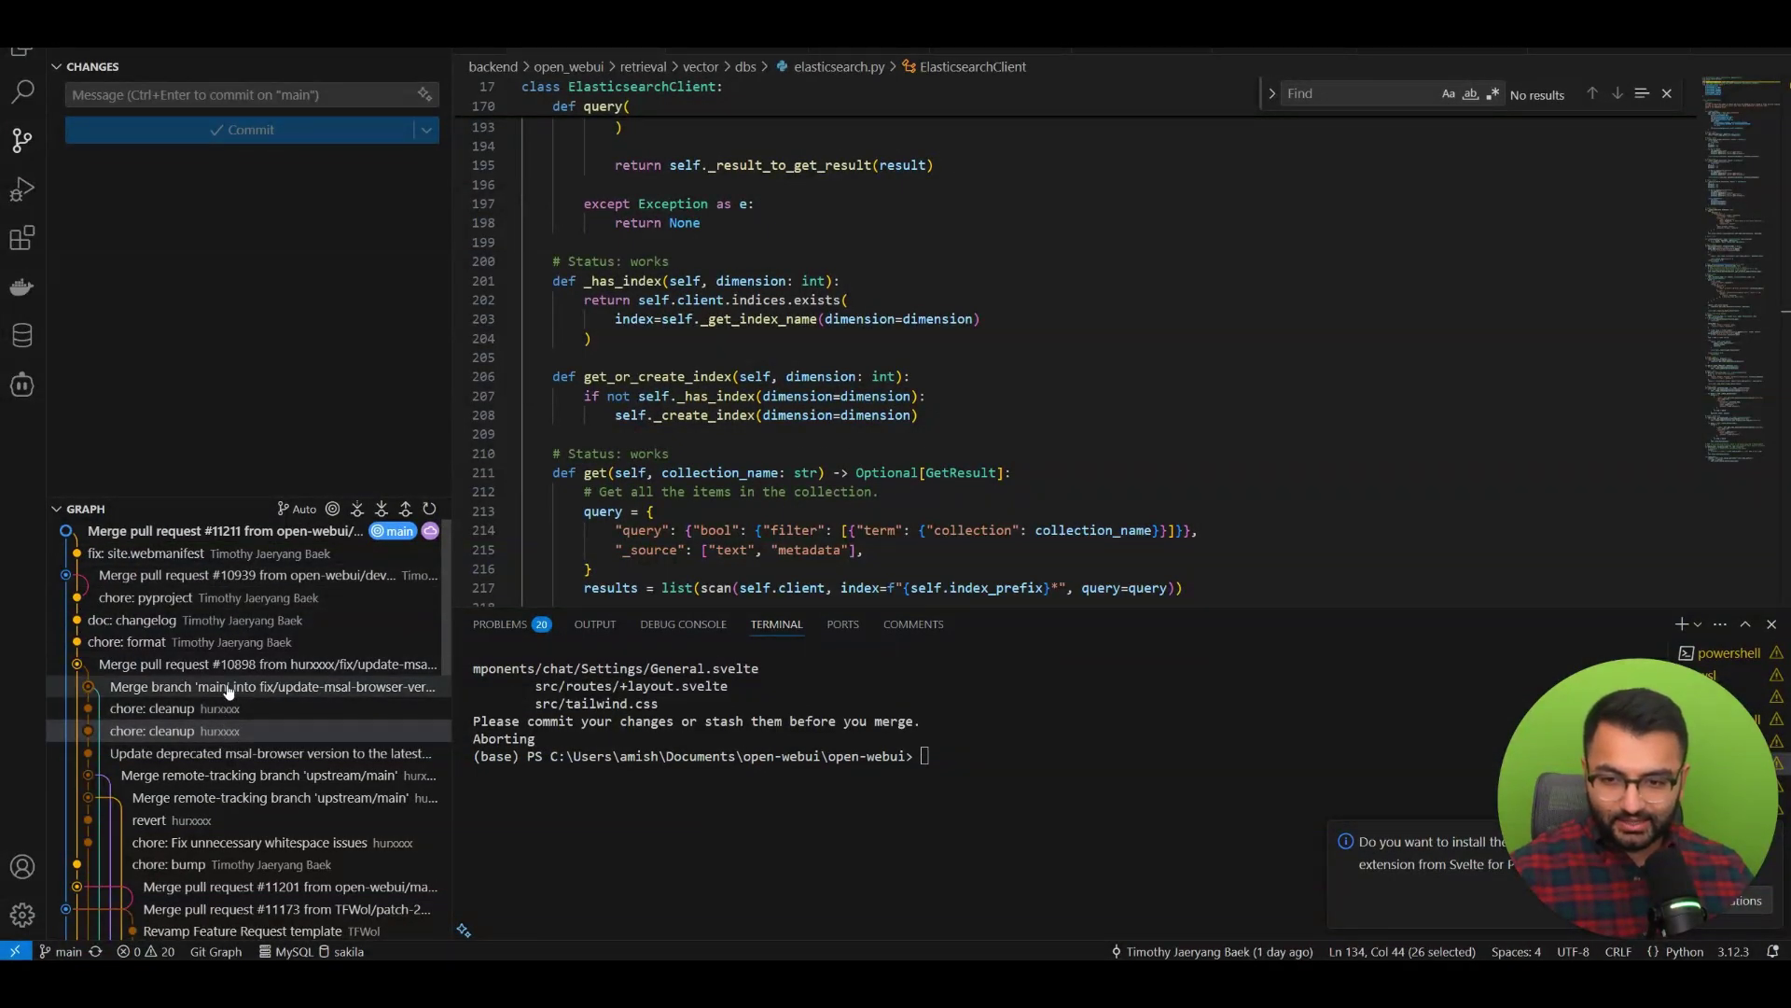
View the diffs of the two chore: cleanup commits, two upstream/main merges and the revert commit
click(224, 709)
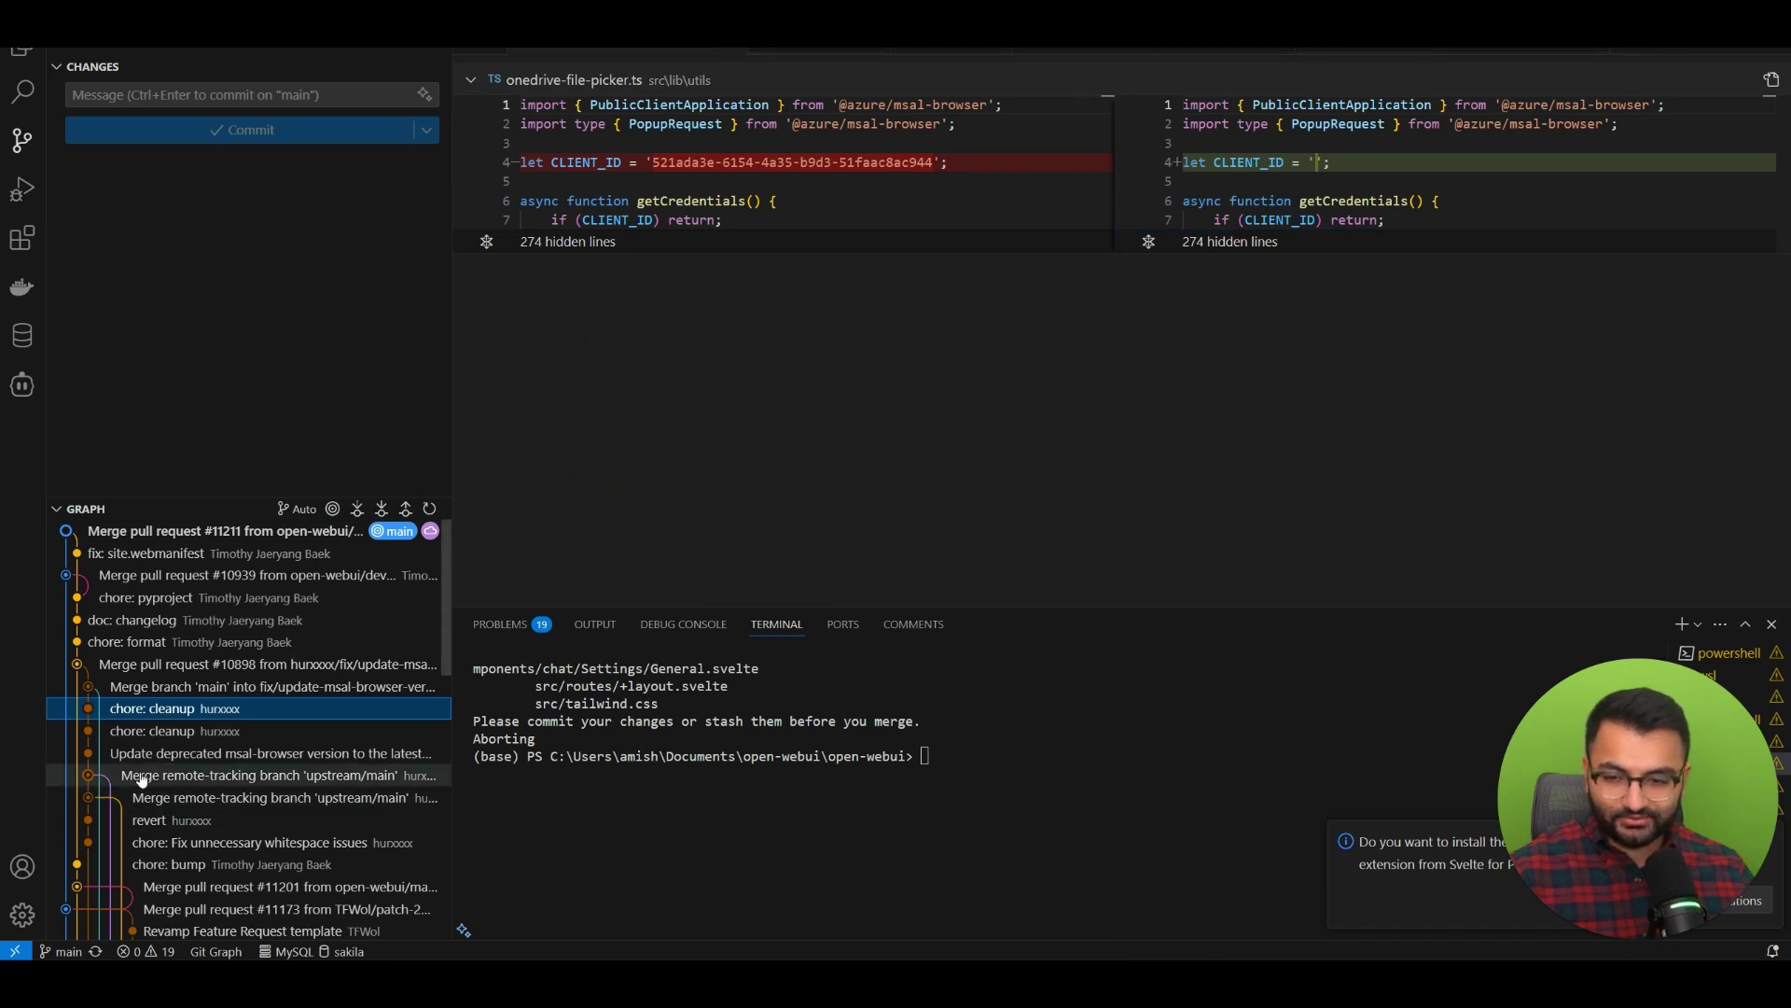
click(186, 731)
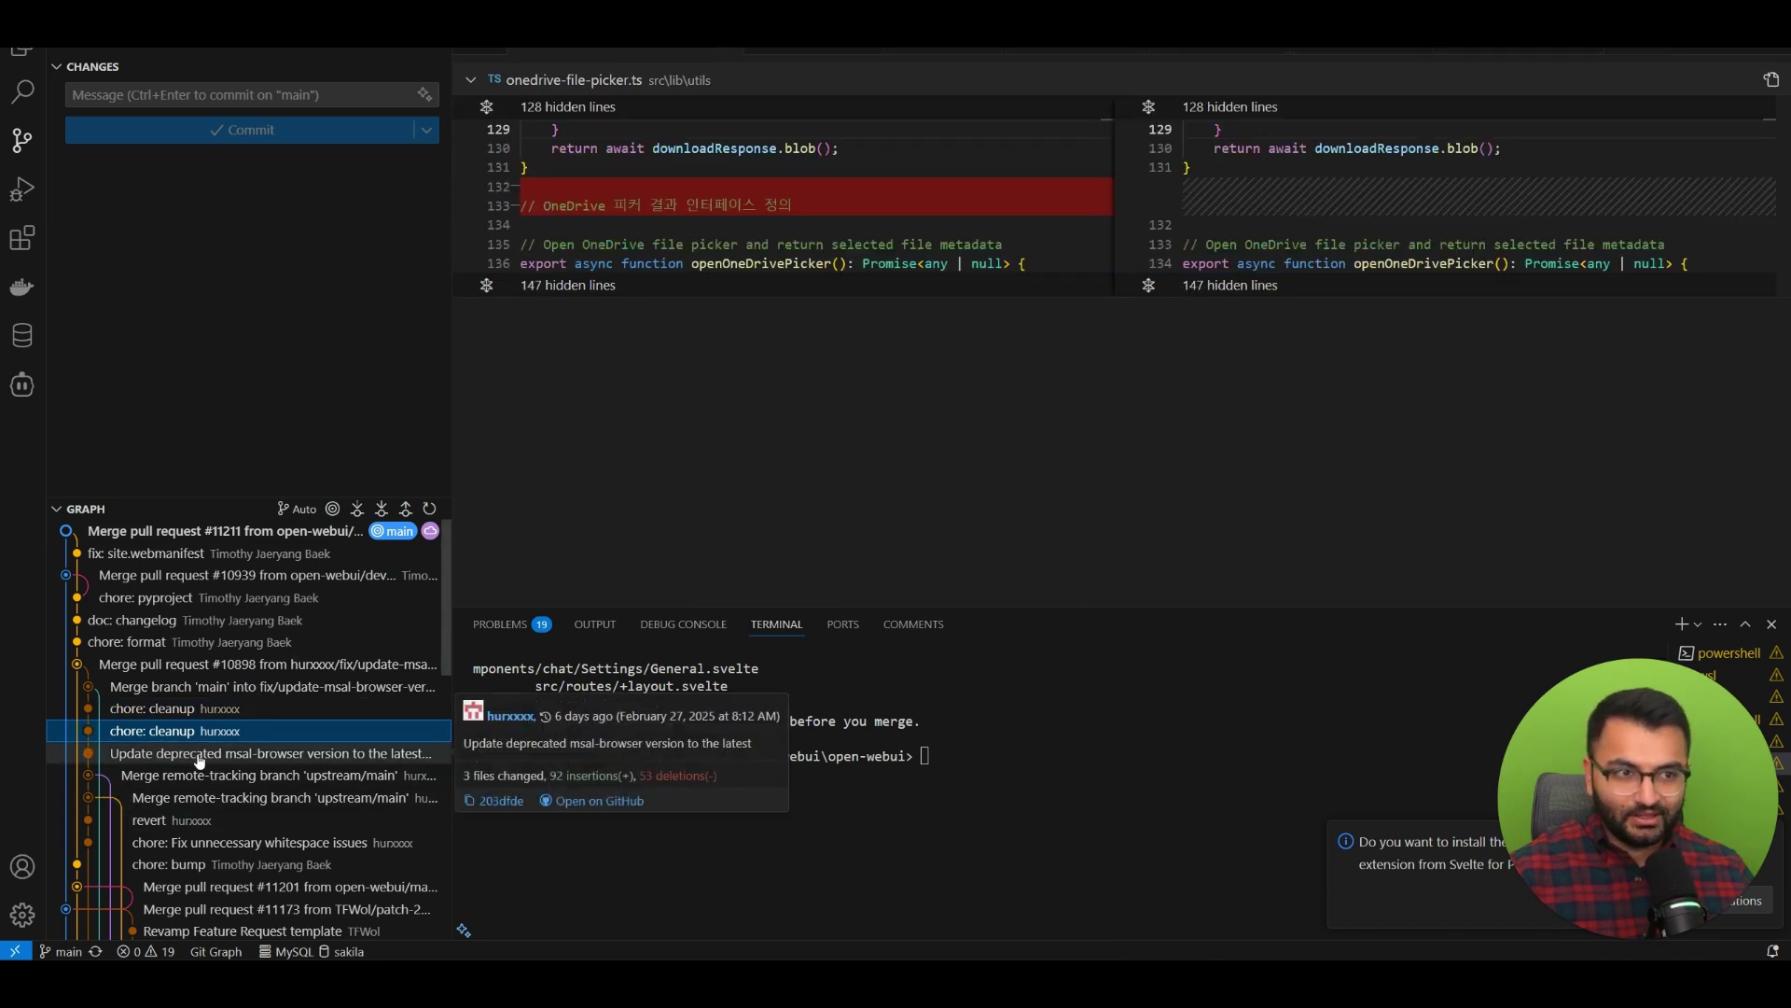
click(263, 775)
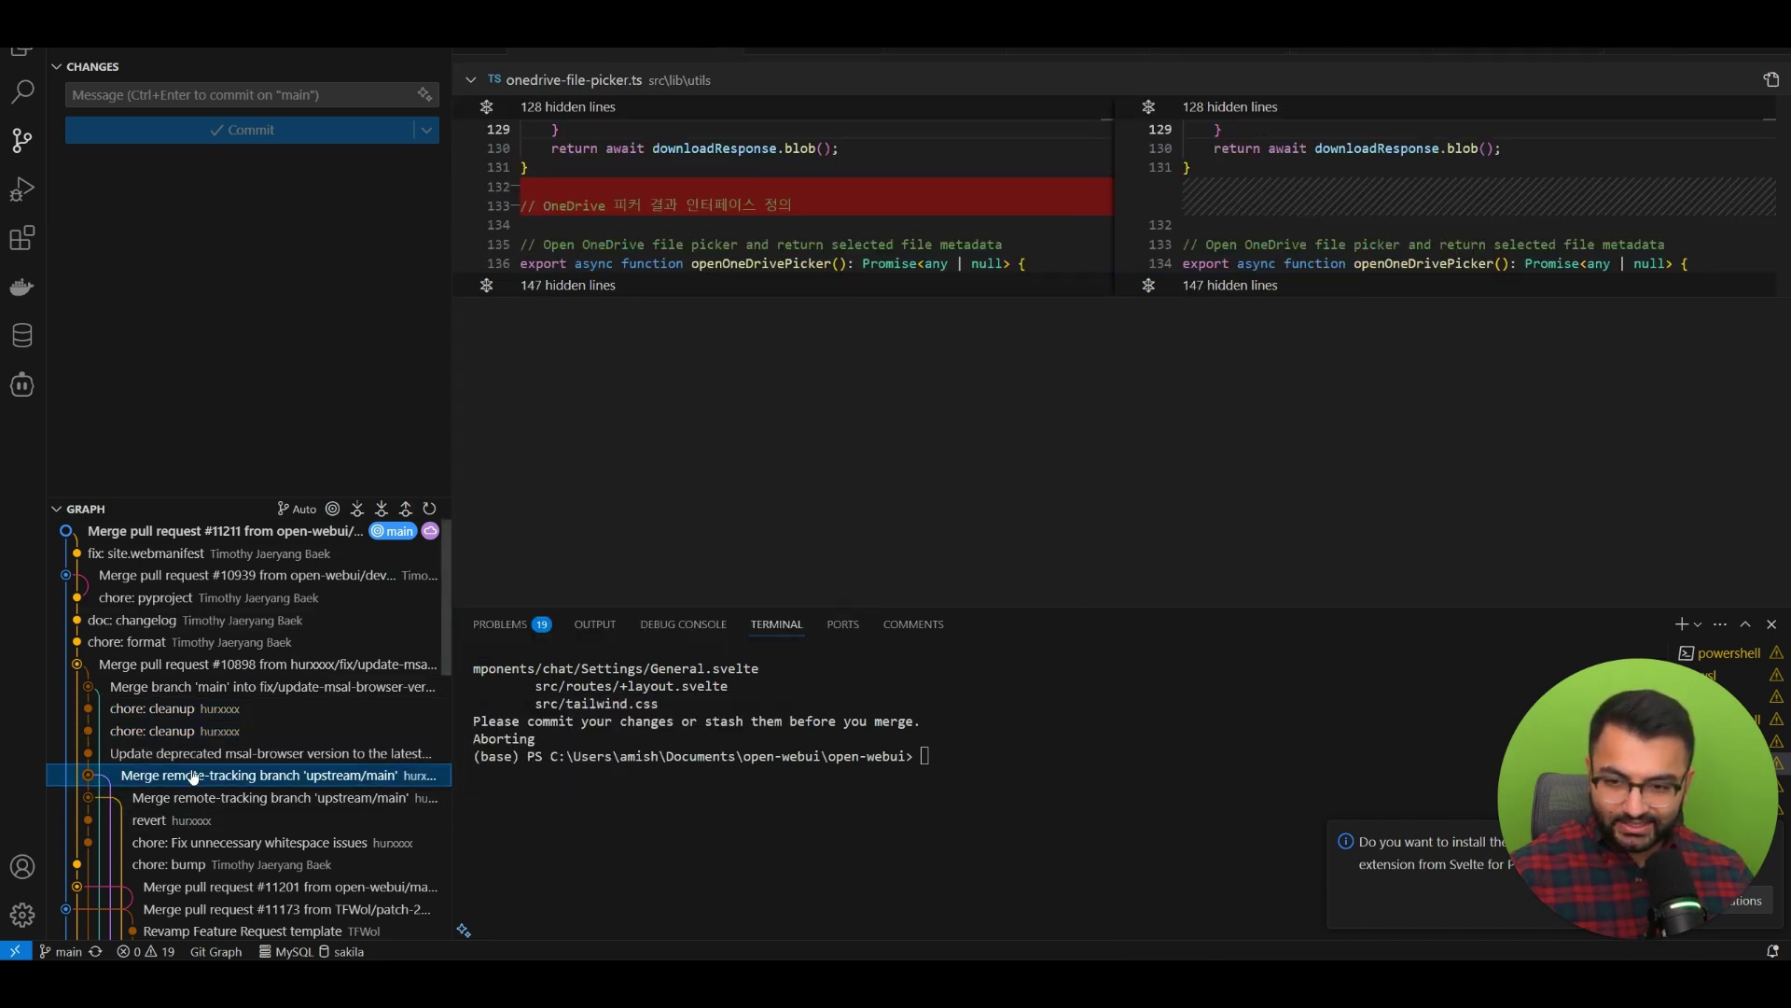
click(271, 794)
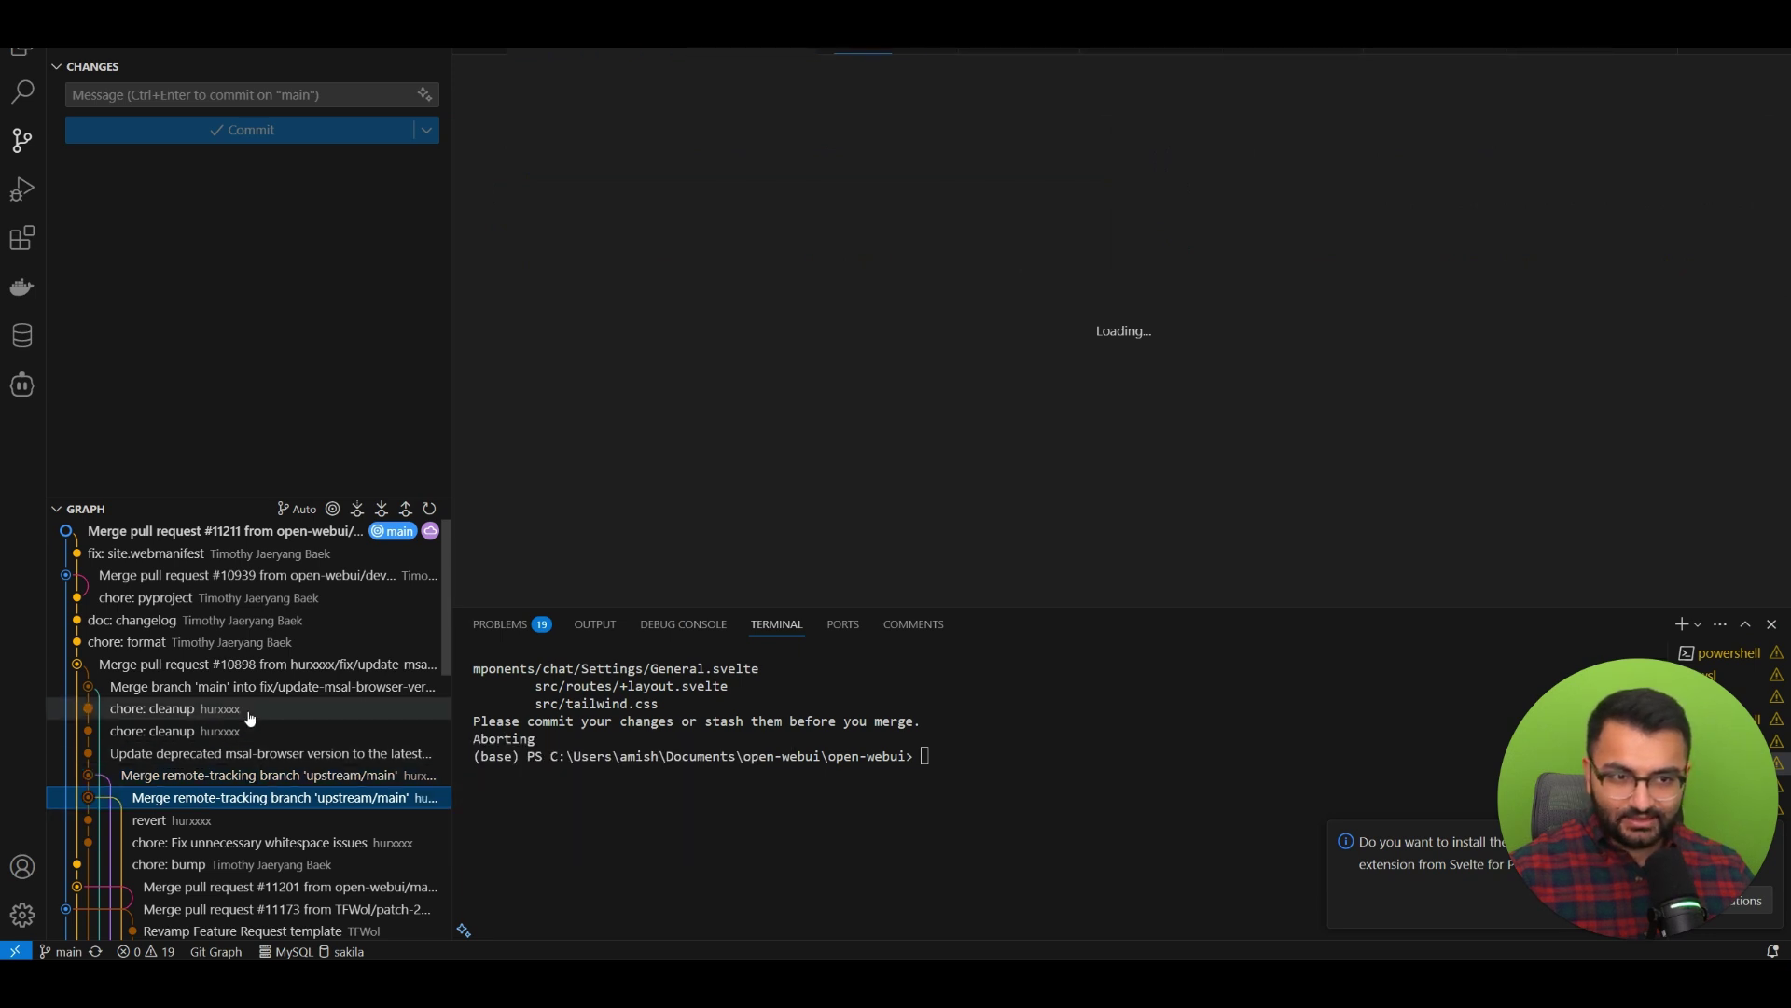
scroll(269, 737, down, 3)
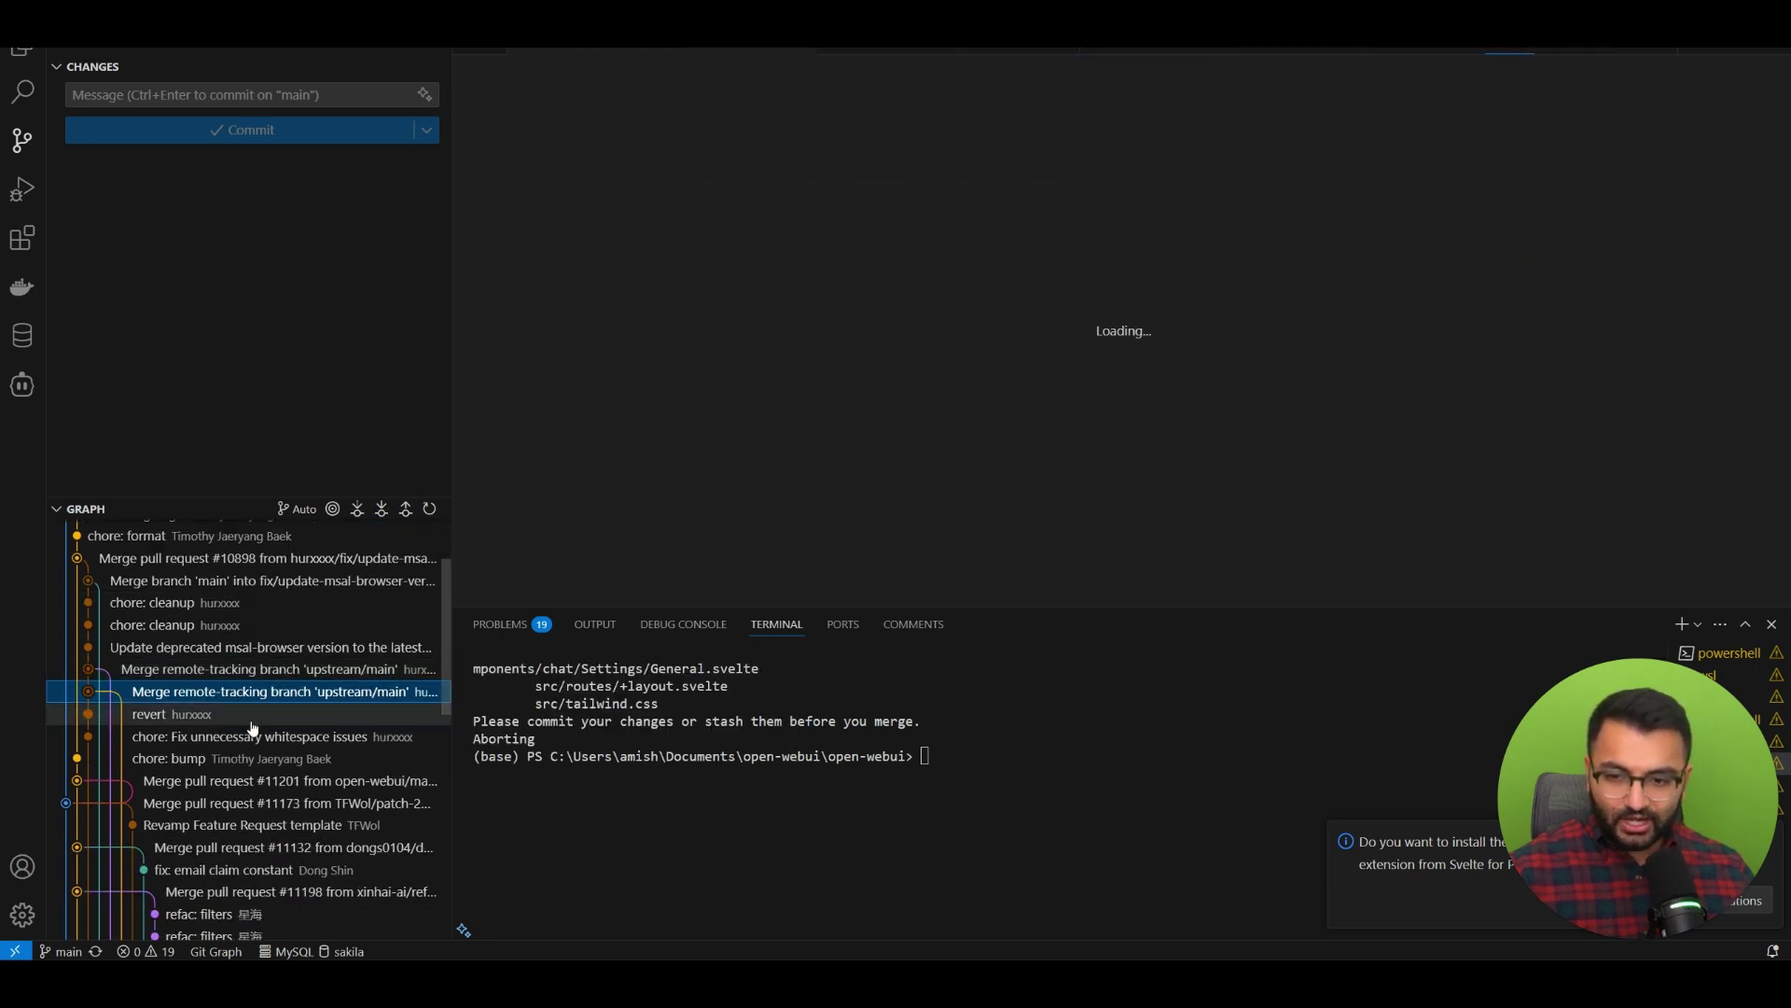
click(262, 714)
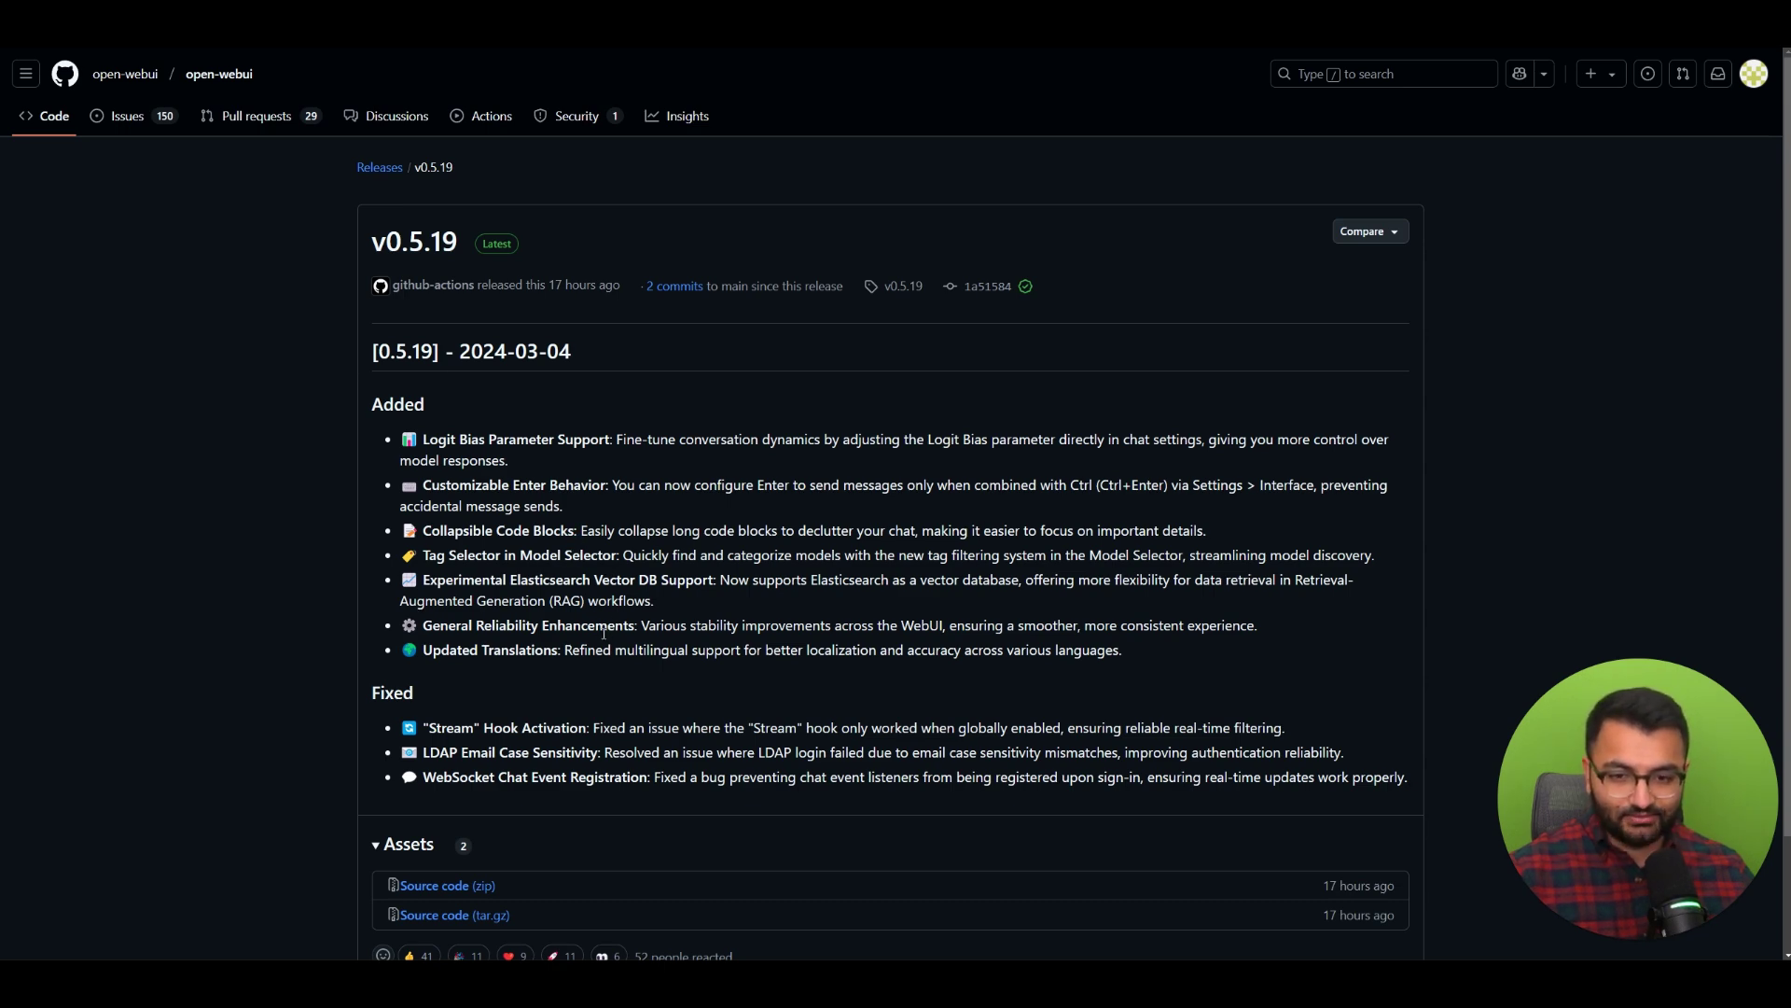
scroll(588, 653, down, 2)
drag(423, 515, 1131, 530)
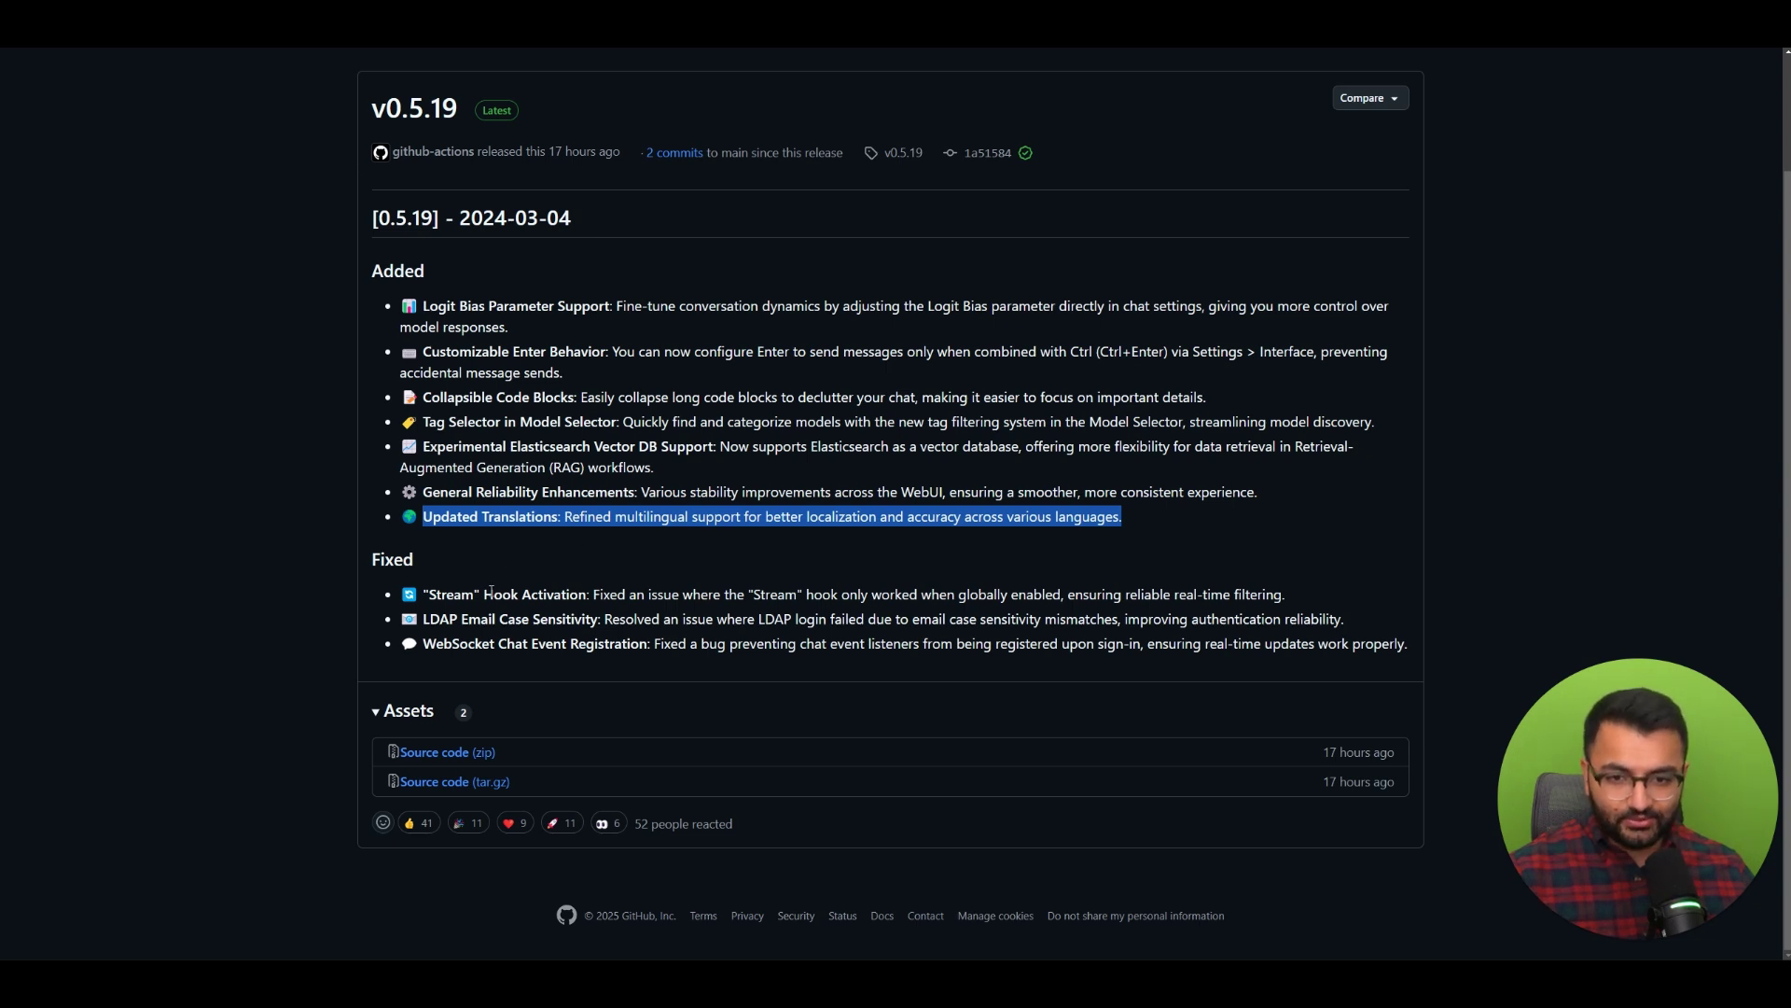
drag(427, 597, 659, 597)
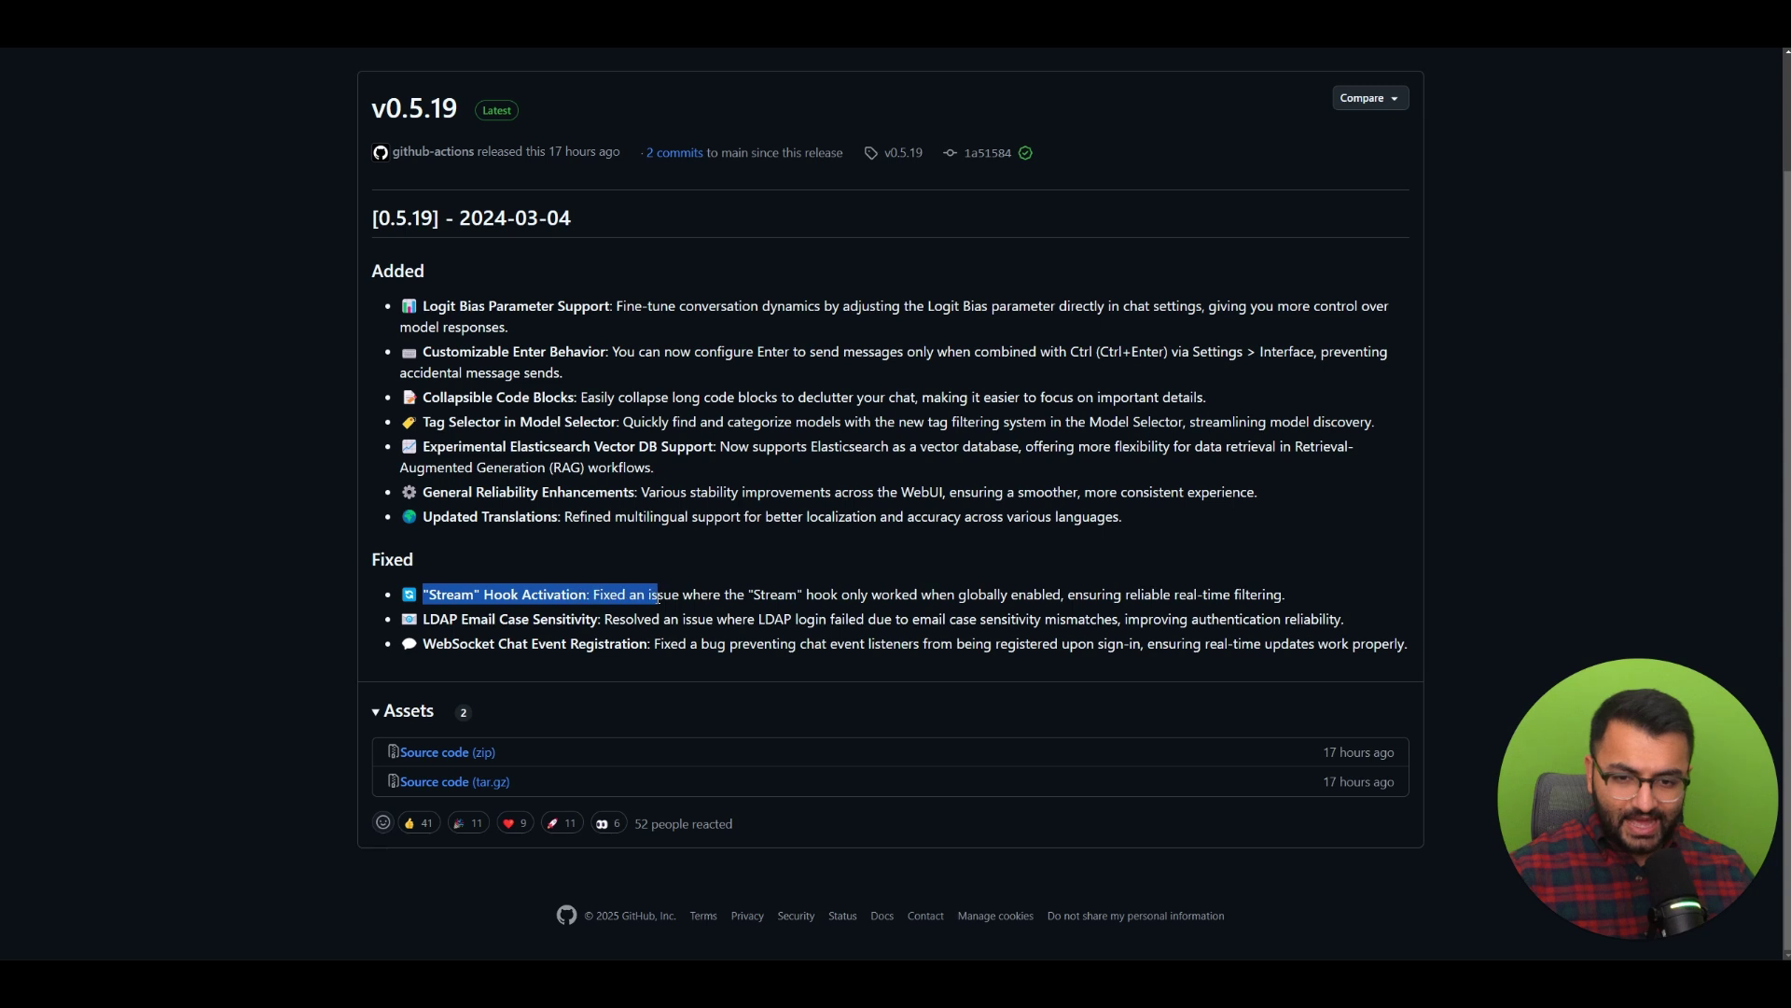
drag(420, 620, 642, 618)
drag(434, 595, 606, 595)
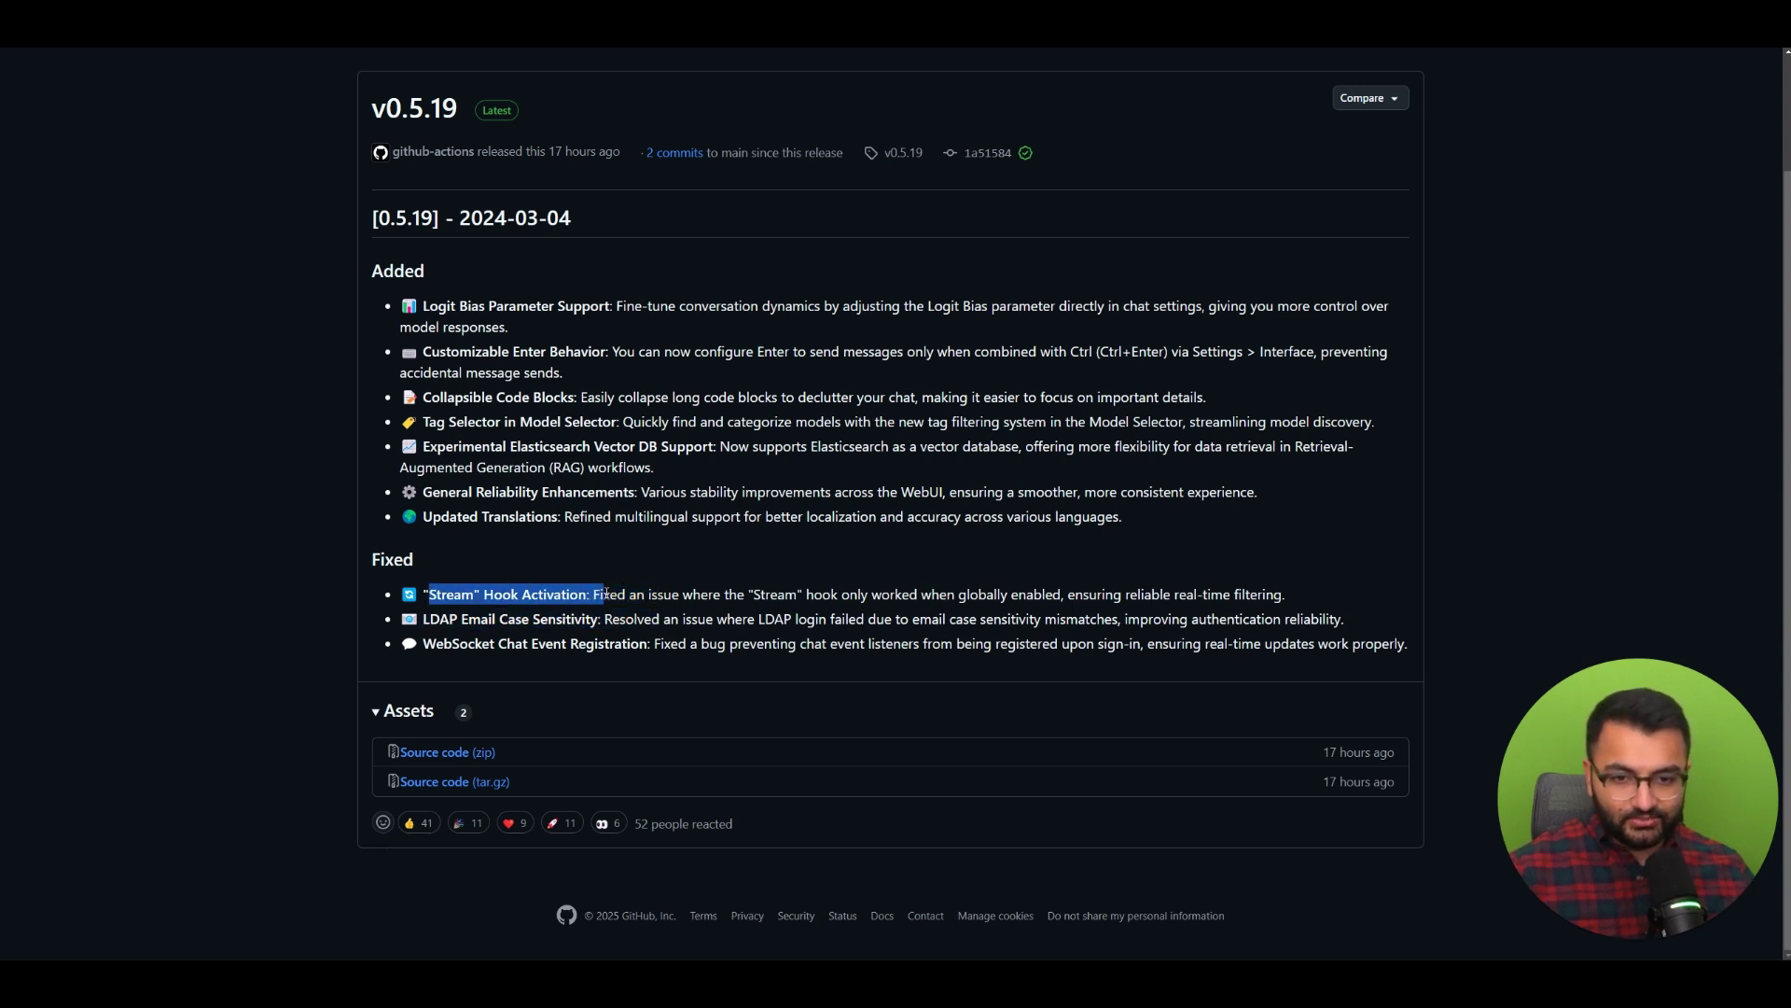
drag(414, 647, 396, 594)
scroll(719, 542, up, 2)
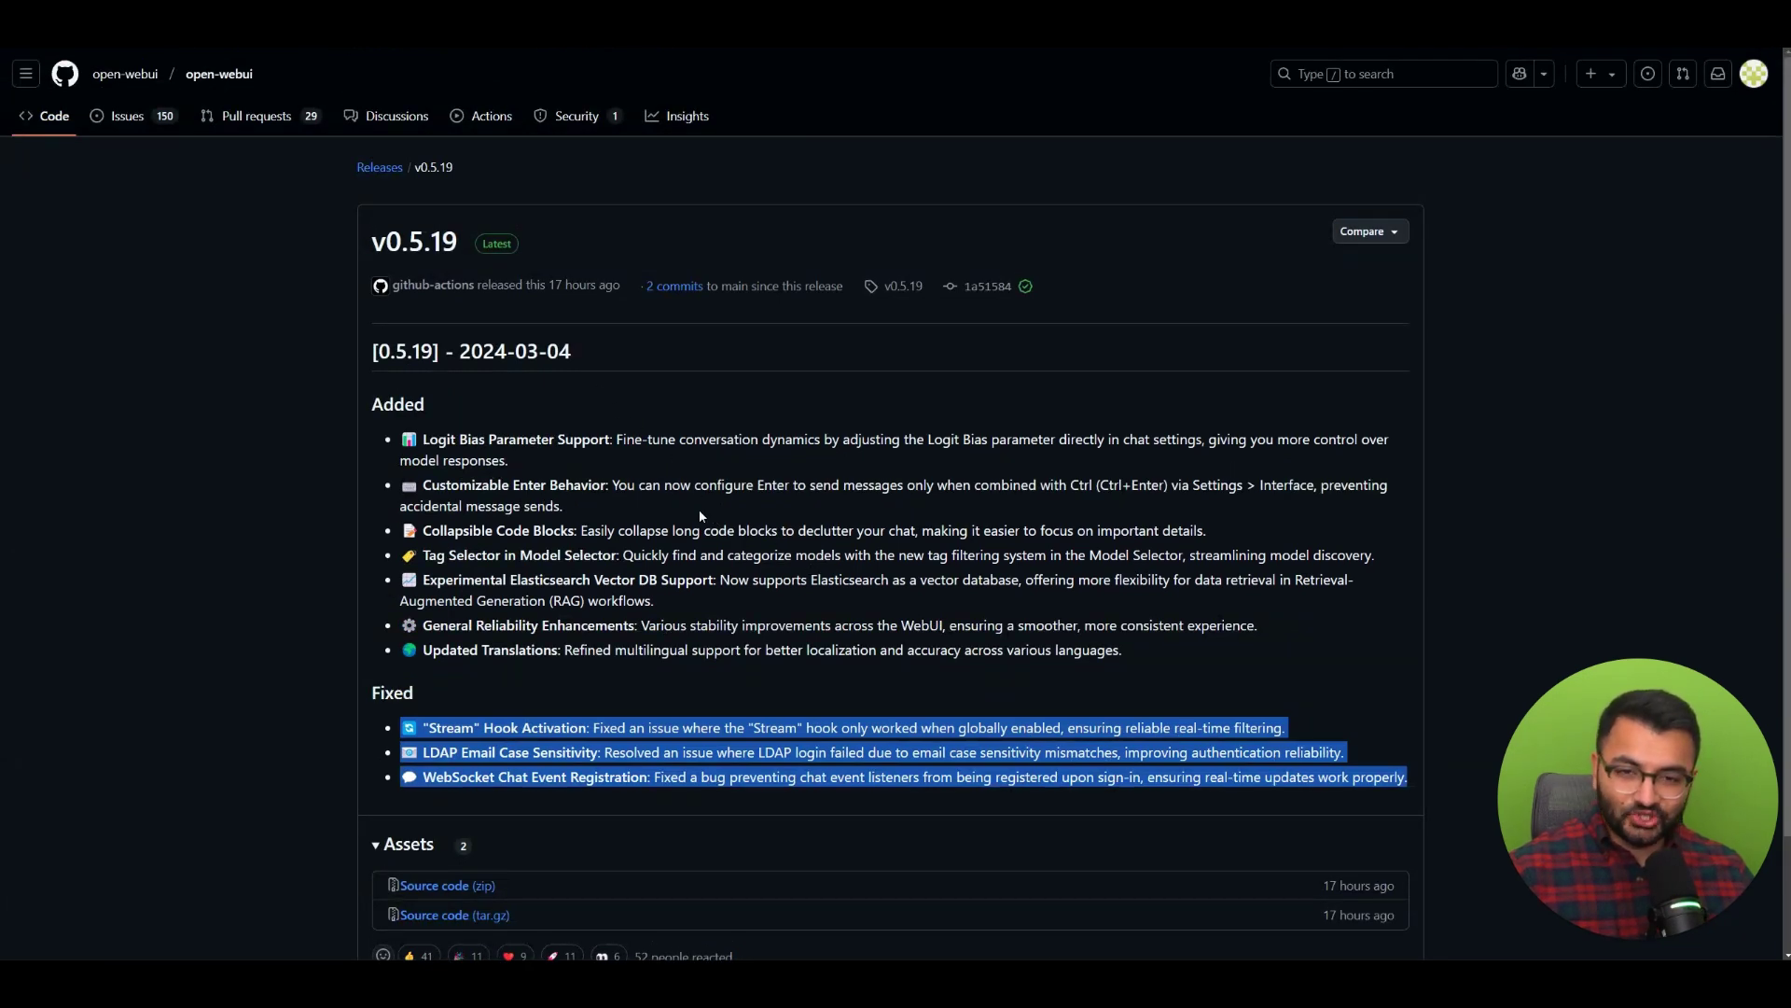
drag(420, 394, 1129, 653)
click(494, 464)
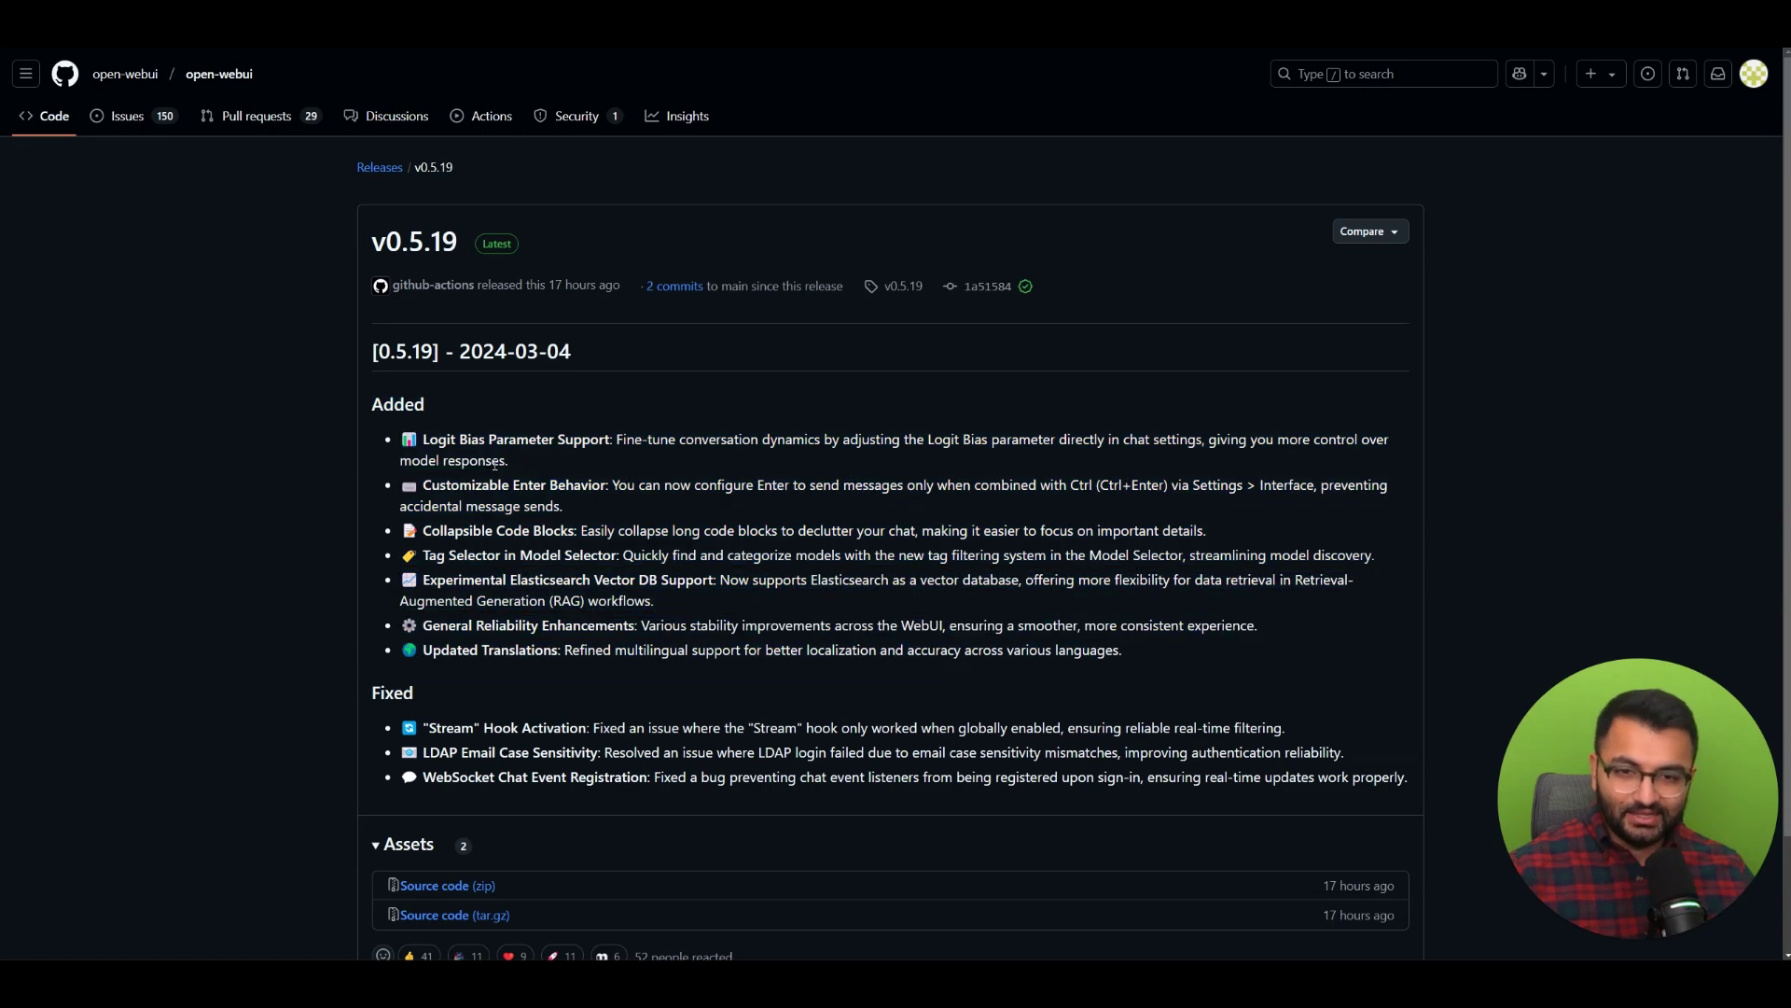
drag(404, 435, 511, 462)
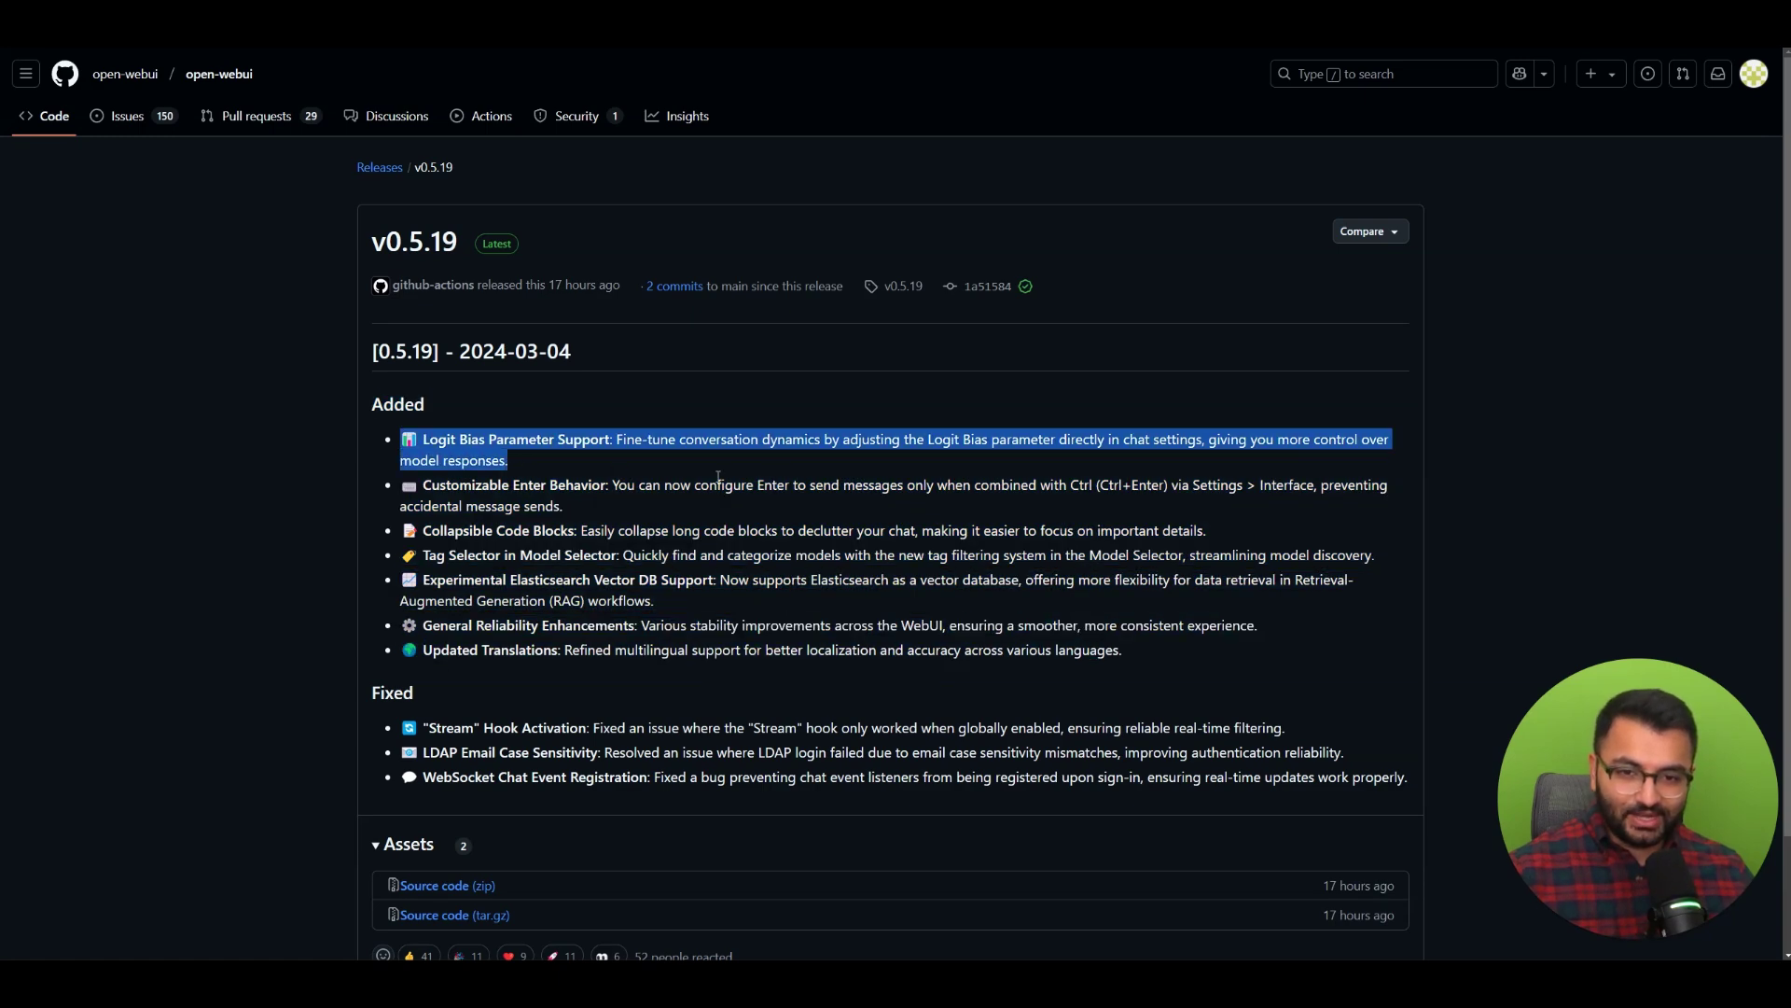
click(679, 537)
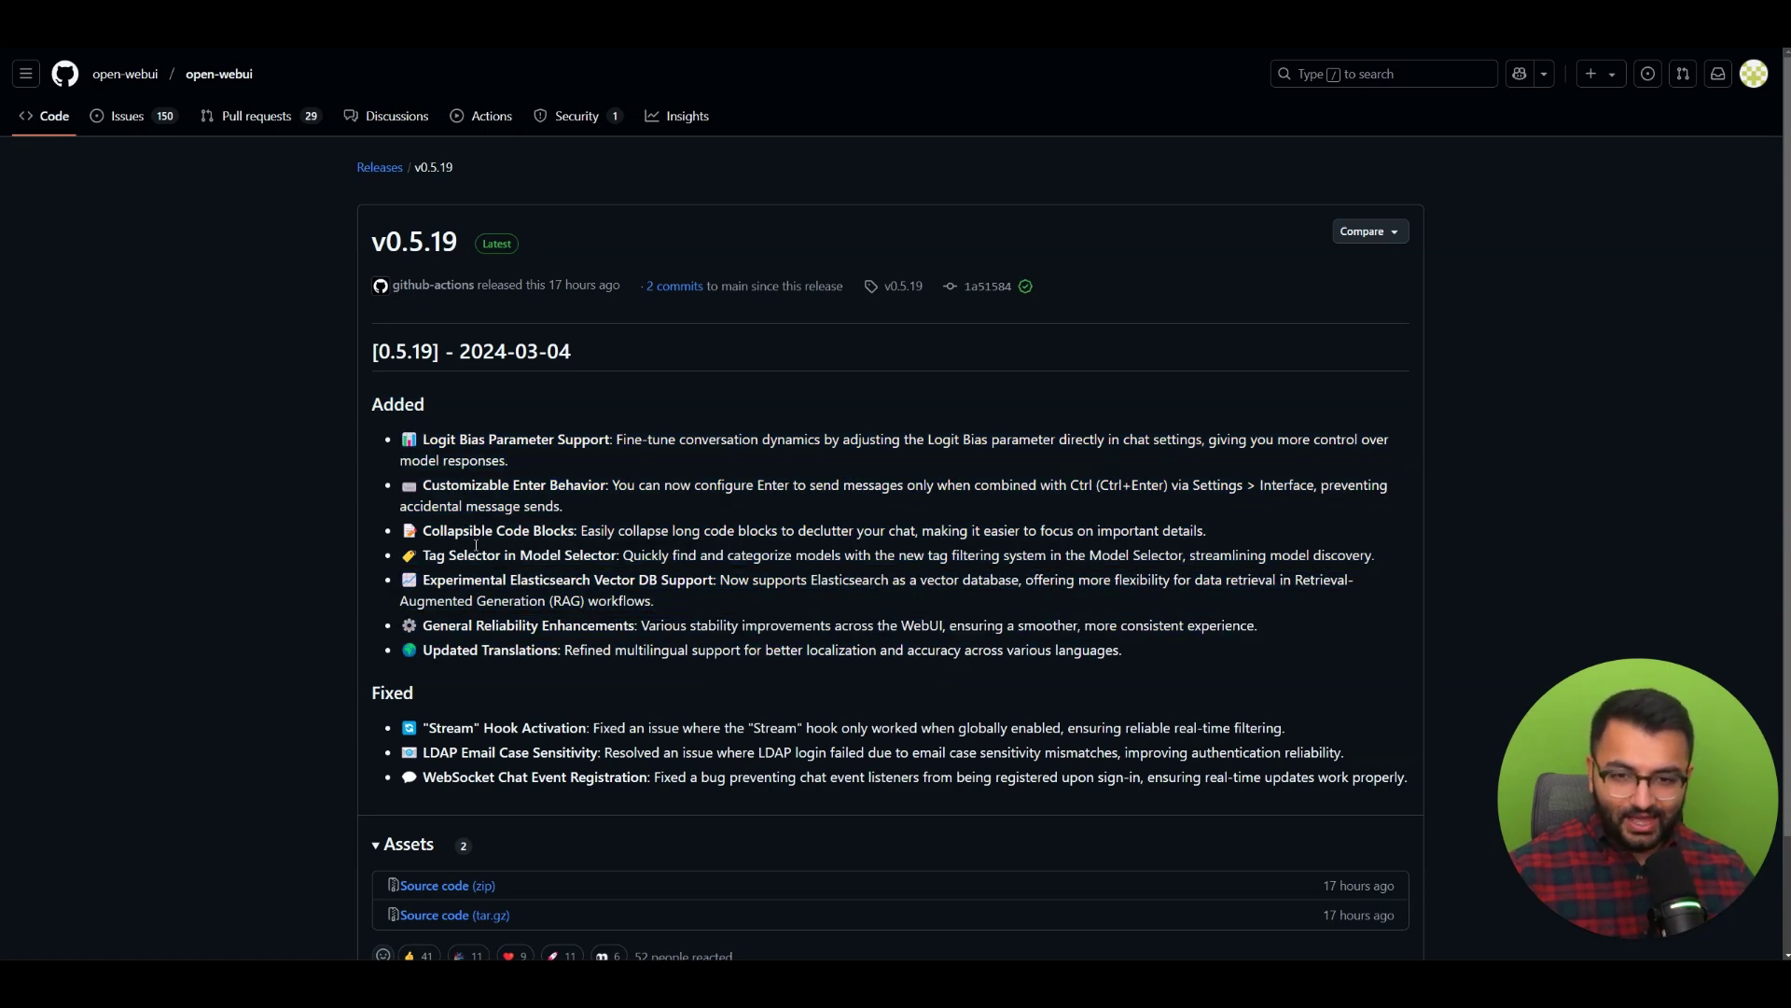
drag(429, 539, 763, 573)
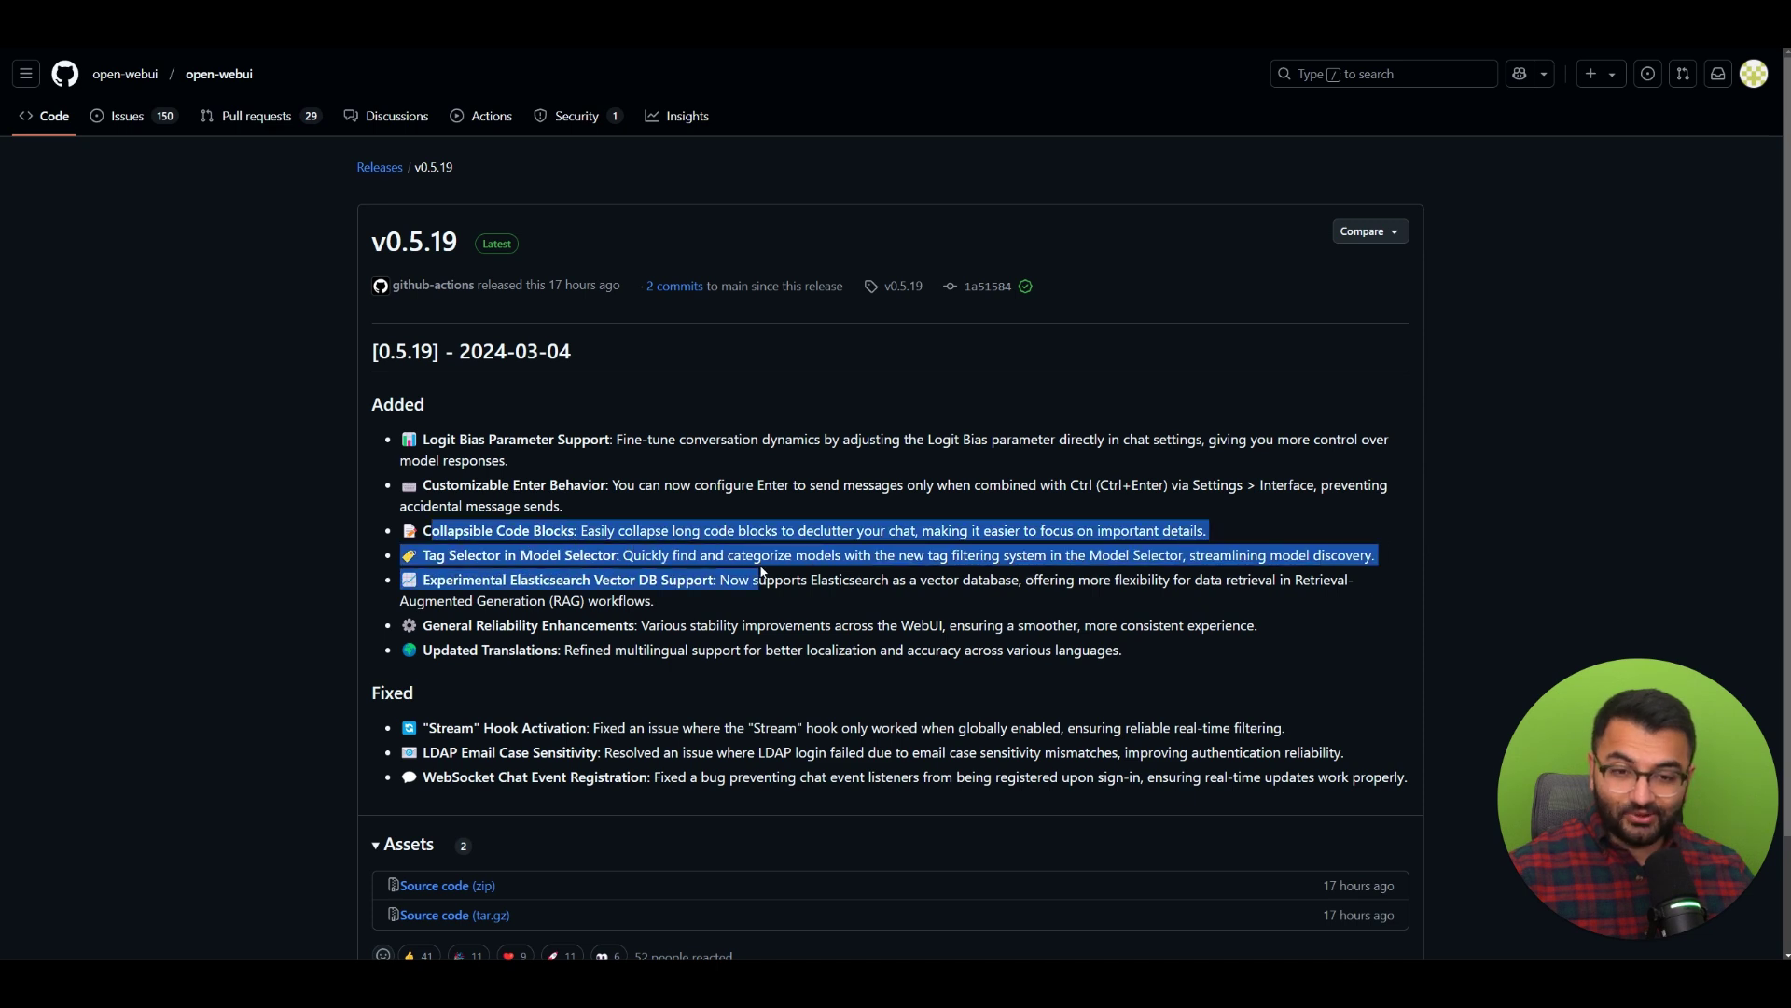